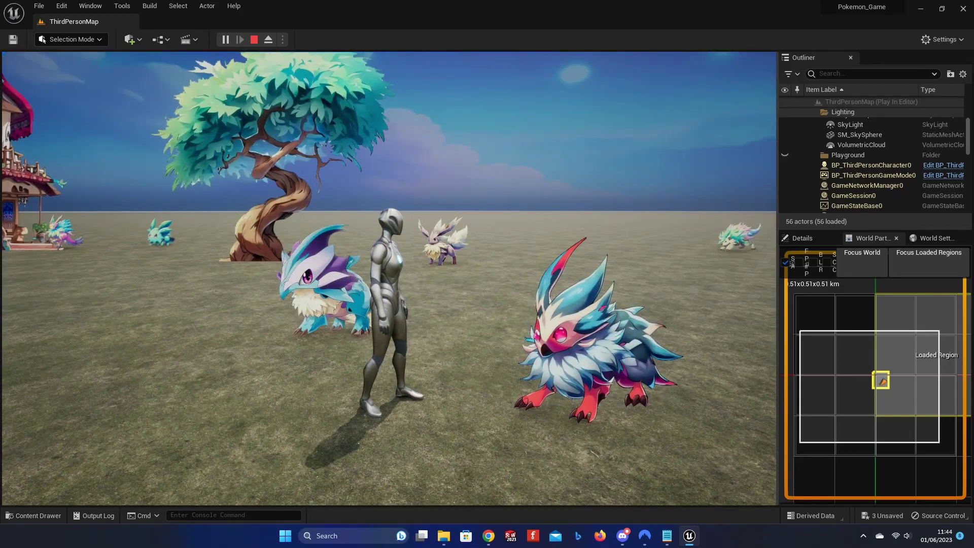
- Play through the finished creature level, running the character past the creatures, house and large tree and jumping around the treetop
key("w")
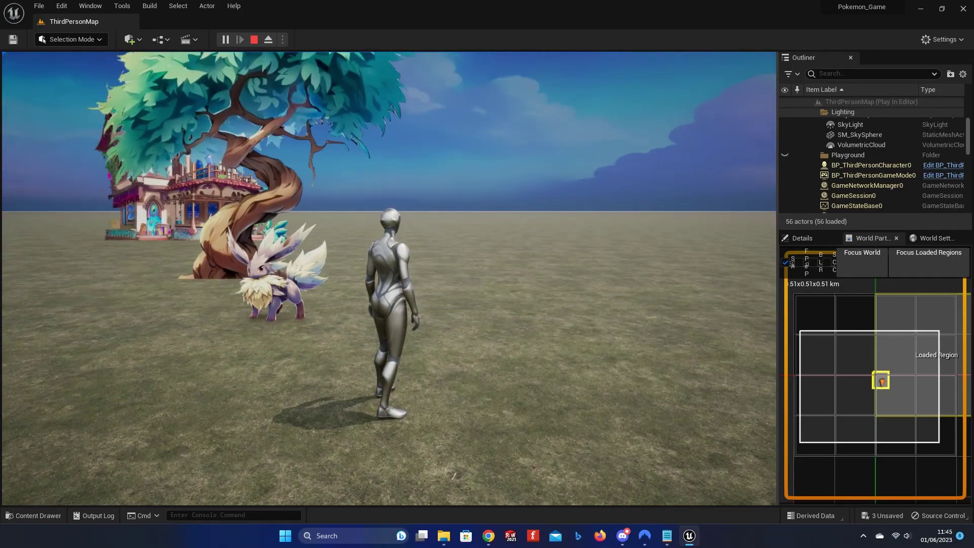
key("w")
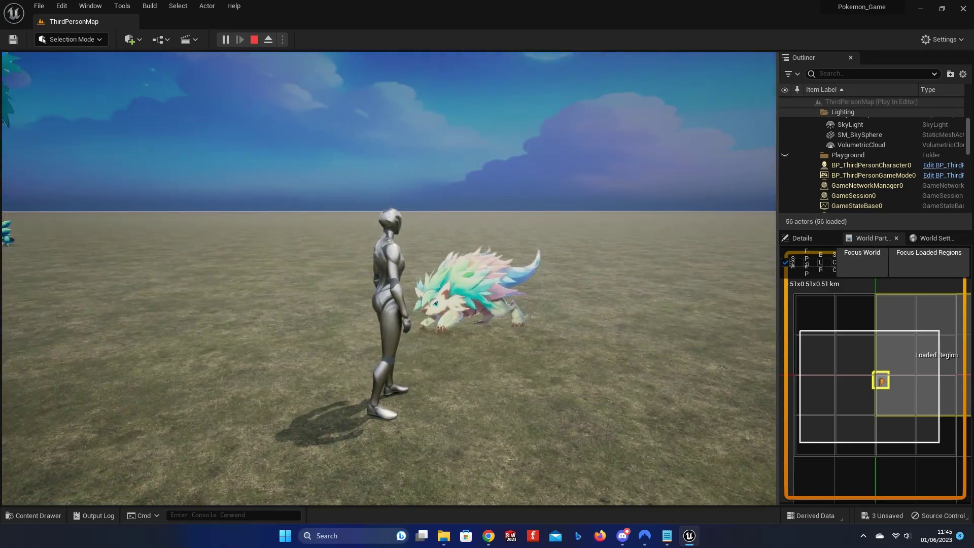
key("w")
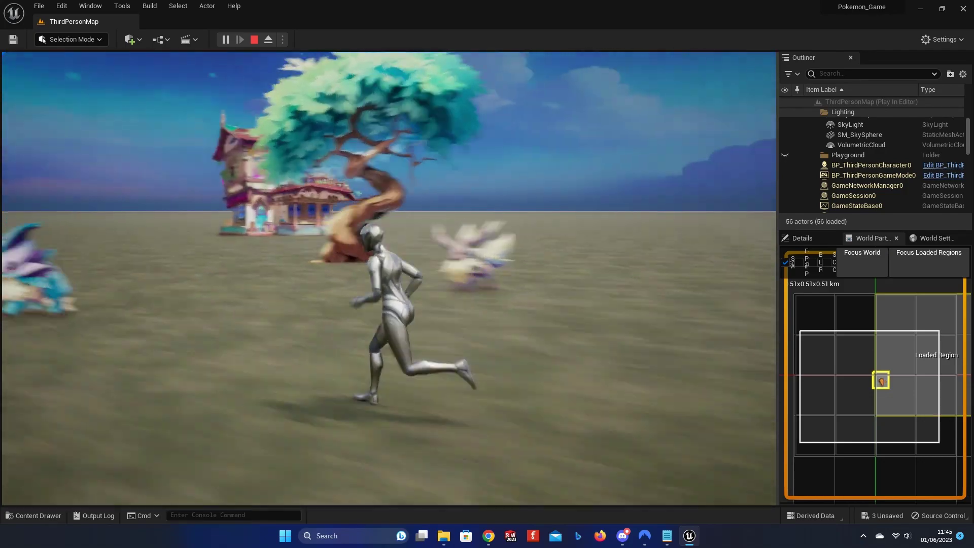
key("a")
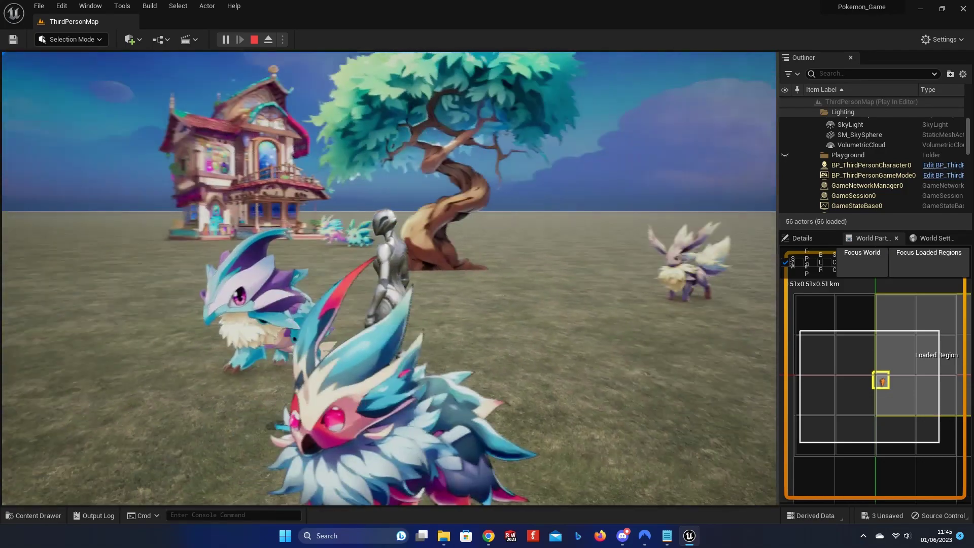
key("w")
key("a")
key("w")
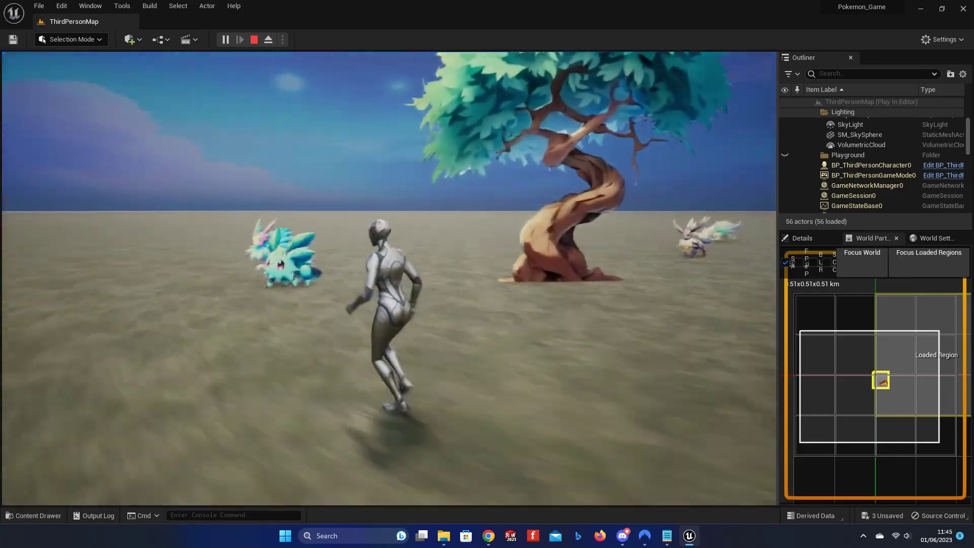
key("w")
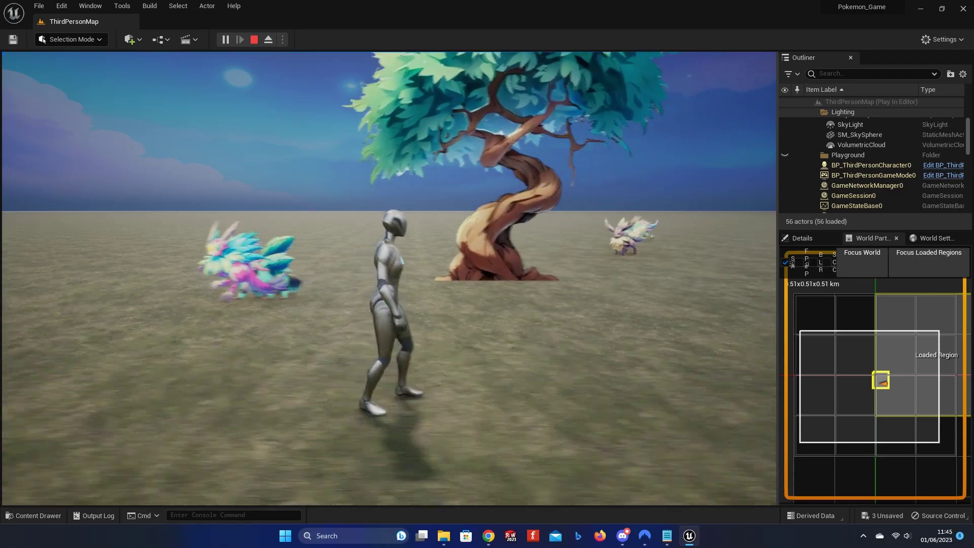
key("space")
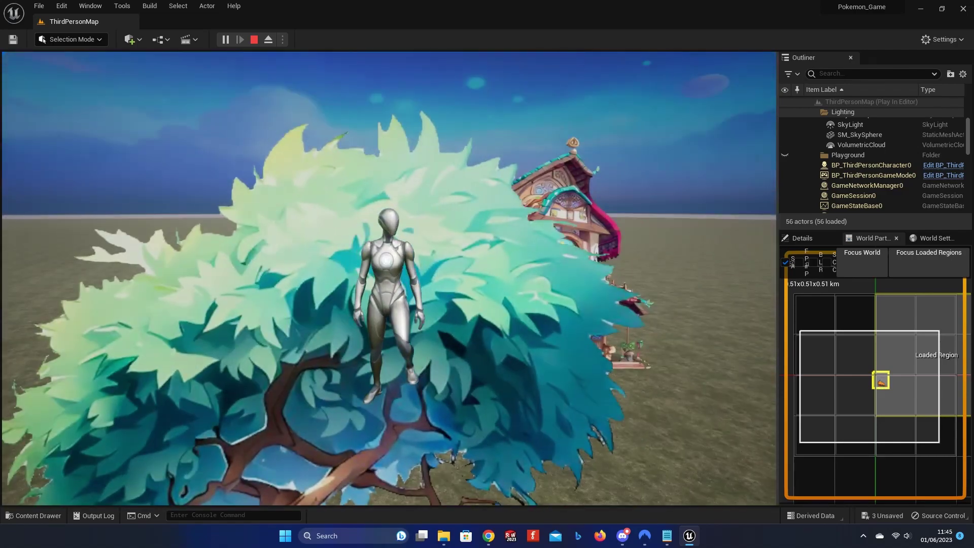
key("space")
key("s")
key("w")
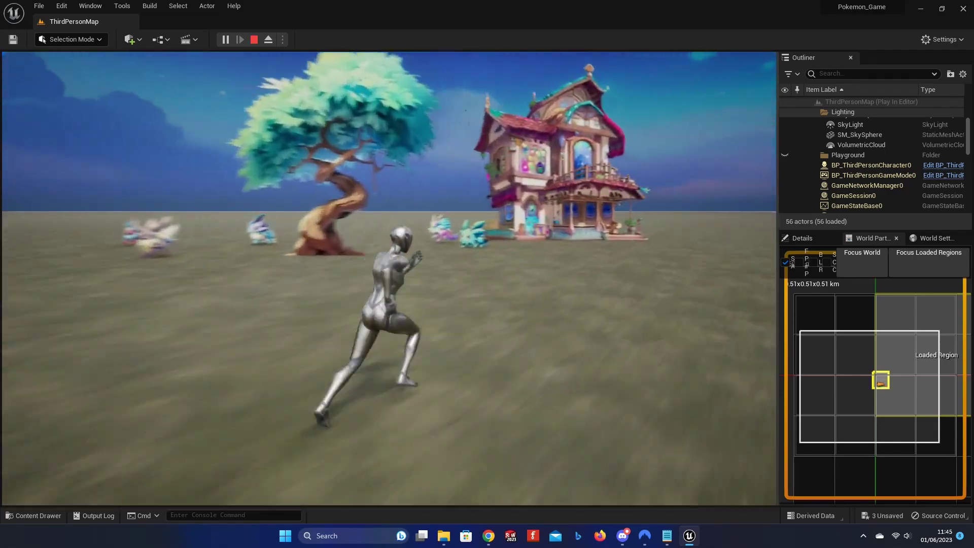
- Run the character back toward the tree and creatures, jump onto the cream-and-purple creature, and end the play session
key("d")
key("w")
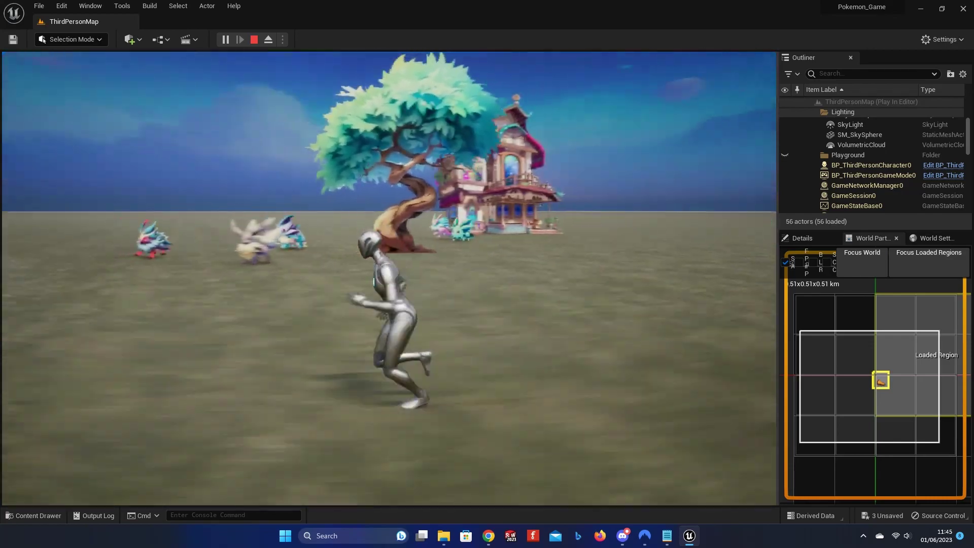
key("w")
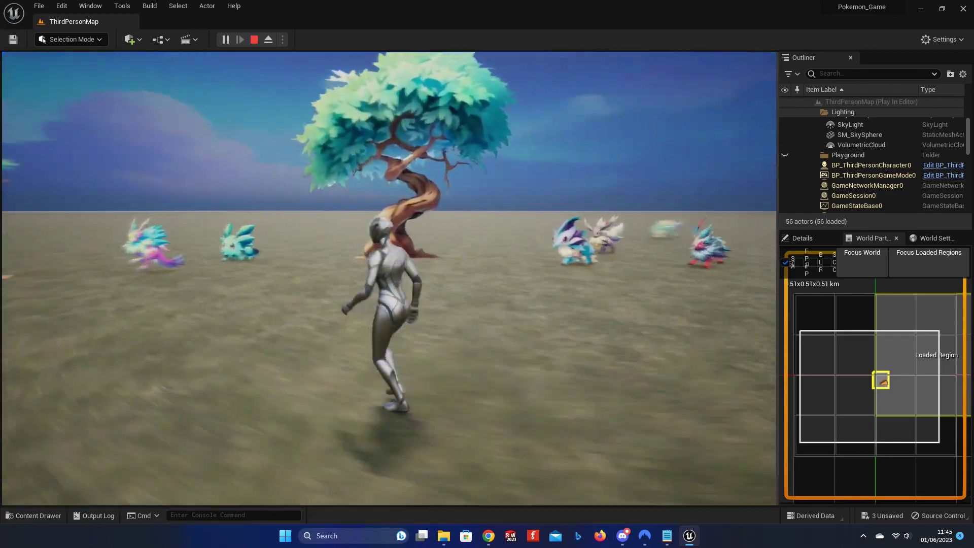
key("s")
key("d")
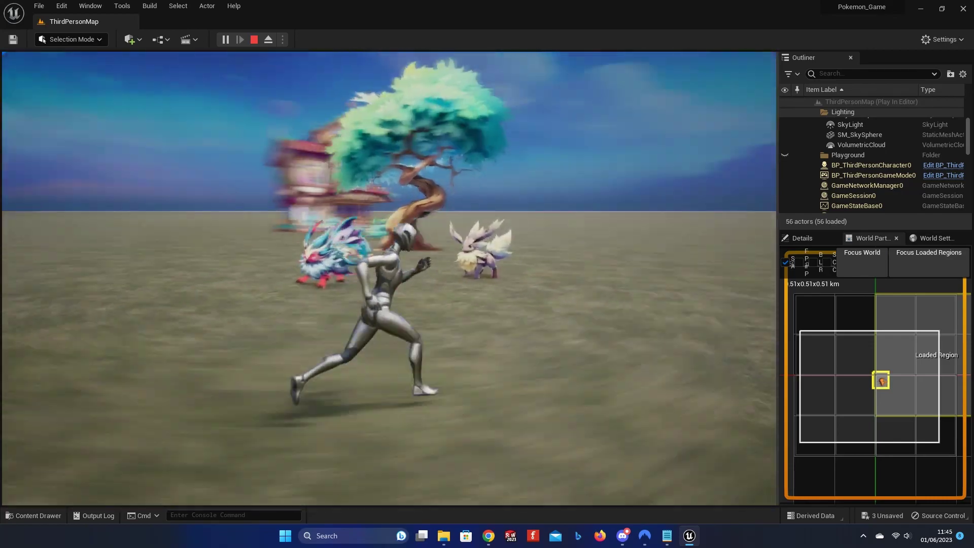
key("w")
key("space")
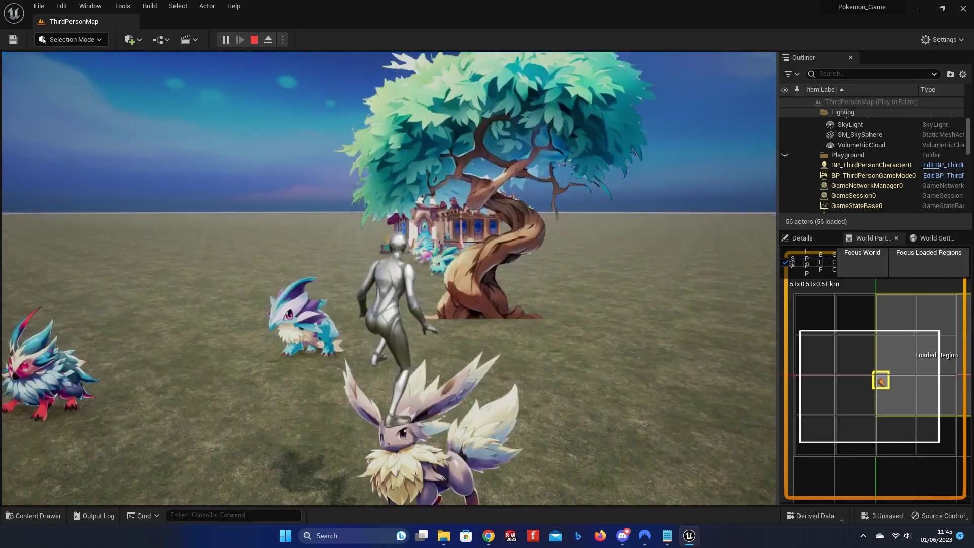
key("d")
key("s")
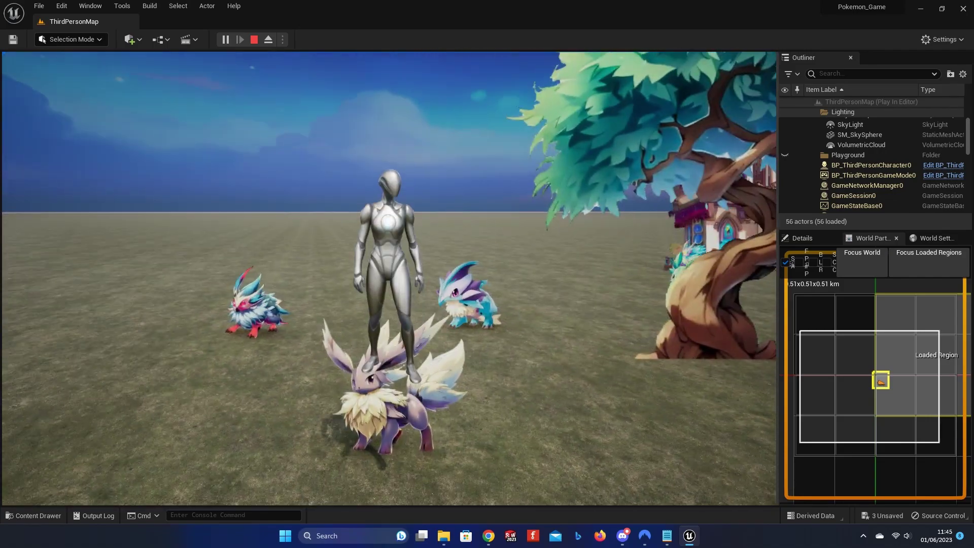
key("d")
key("w")
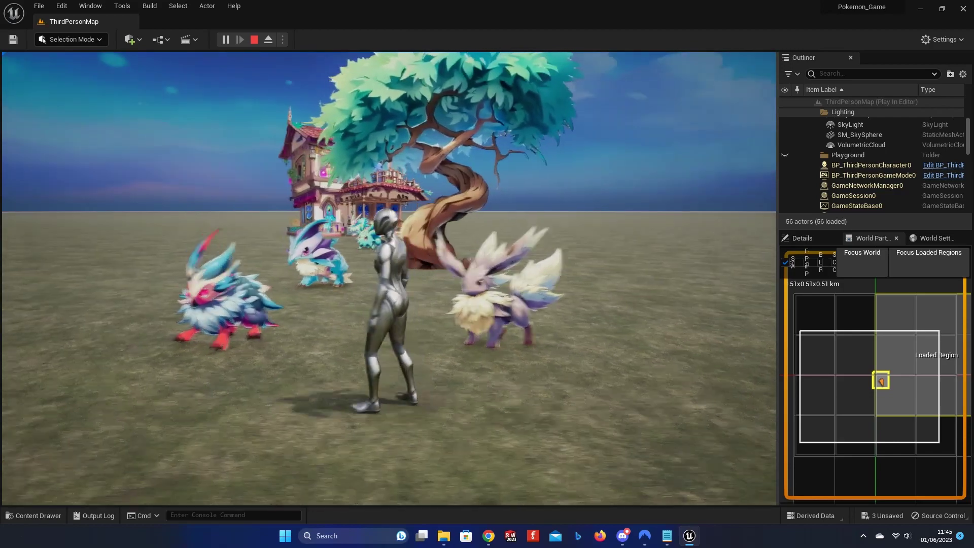
key("s")
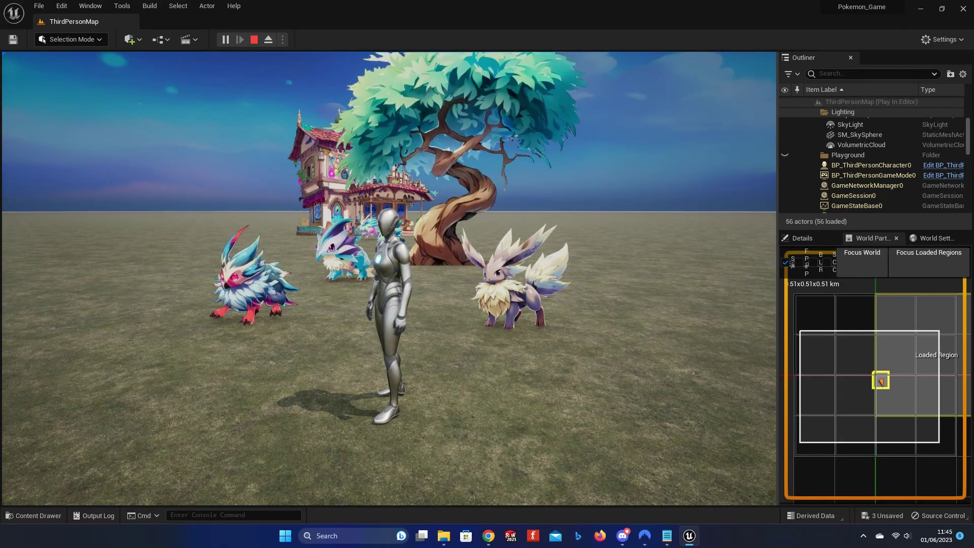
key("Escape")
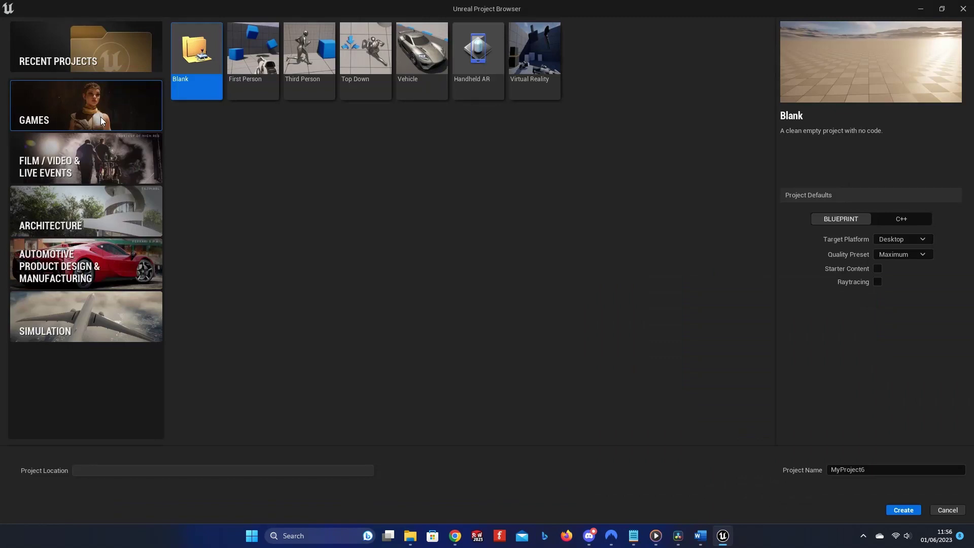
- Create a new games project from the Third Person template, named ExampleProject
left_click(317, 60)
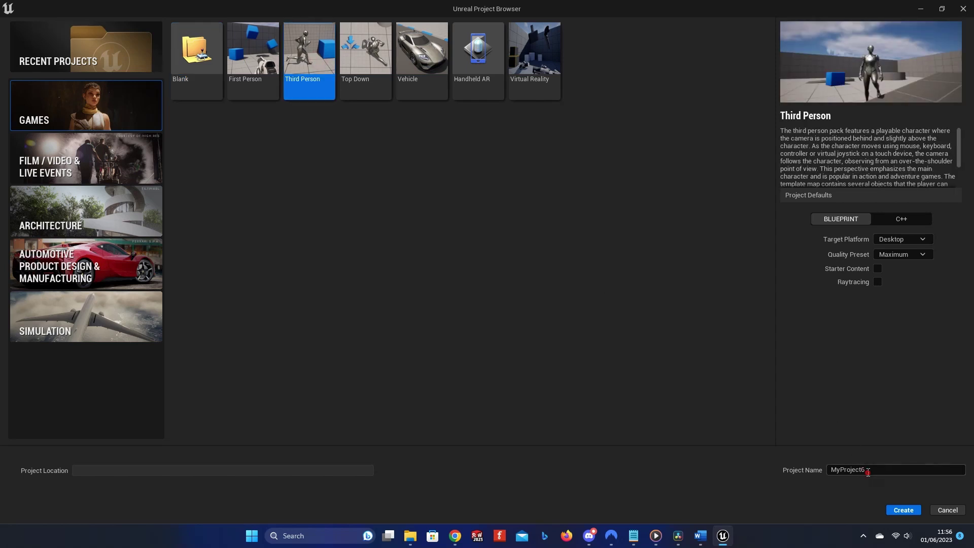
type("ExampleProject")
left_click(904, 510)
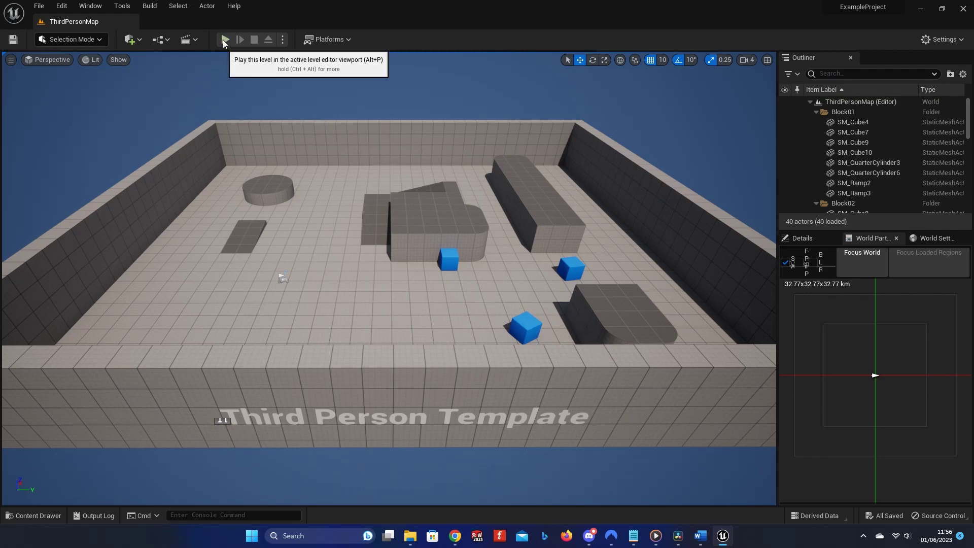
- Play-test the template level by walking the character around briefly, and stop the session
left_click(225, 39)
key("w")
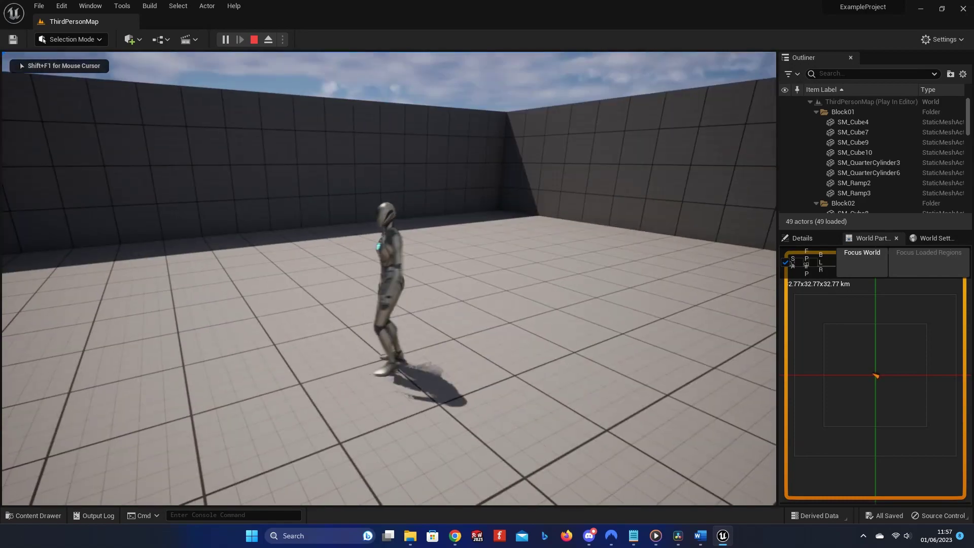
key("w")
key("s")
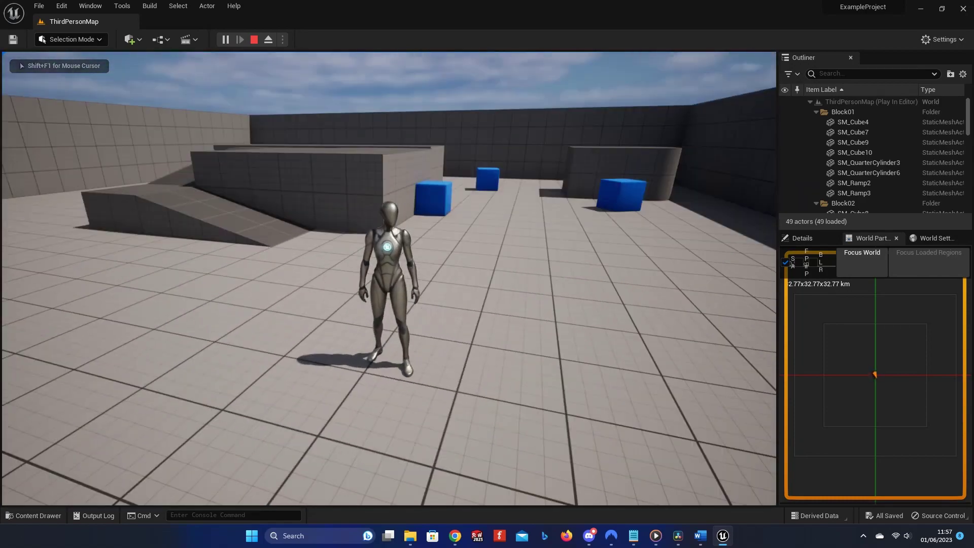
key("Escape")
- Delete the four perimeter walls surrounding the playground, keeping the floor, ramps and blocks
left_click(170, 127)
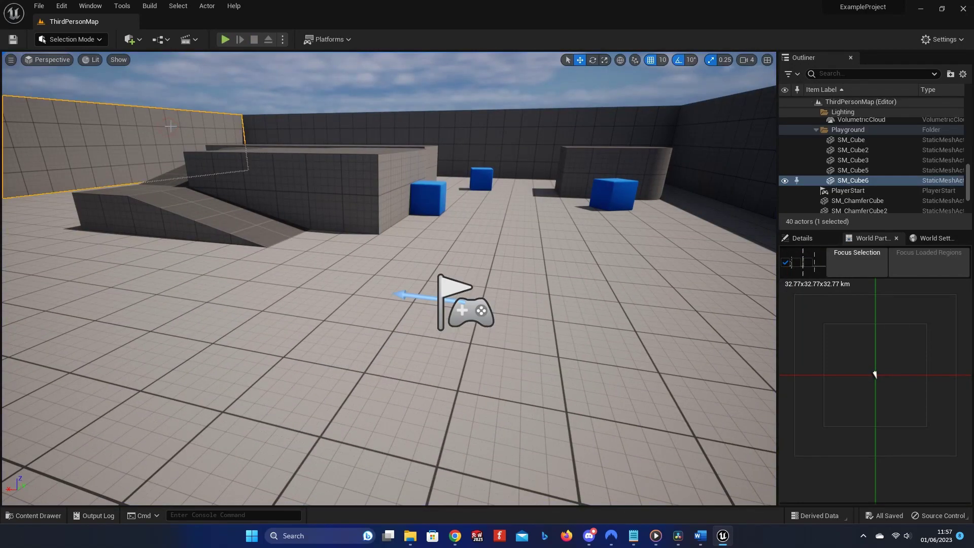
key("Delete")
left_click(293, 125)
key("Delete")
left_click(703, 152)
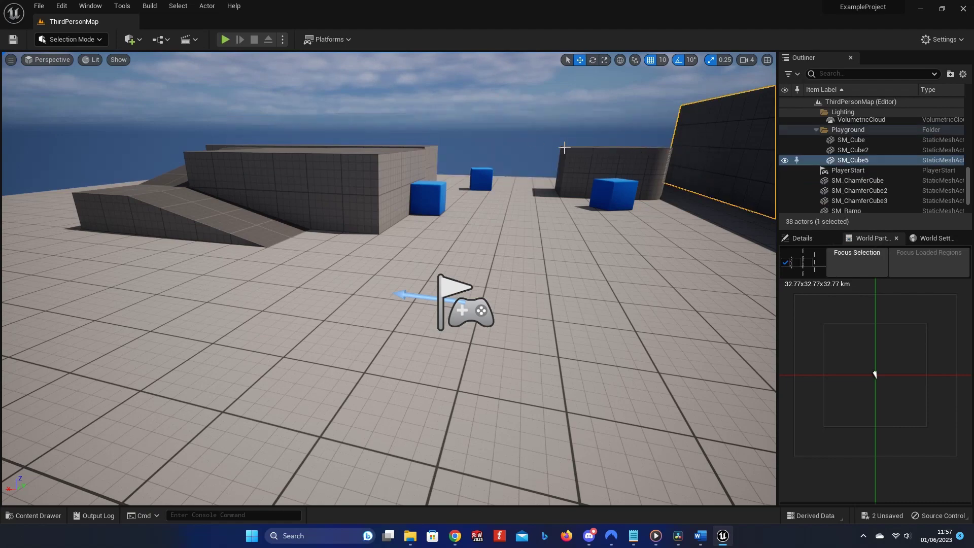
key("Delete")
right_click_drag(563, 148, 721, 147)
right_click_drag(416, 155, 568, 156)
left_click(416, 155)
key("Delete")
right_click_drag(272, 233, 457, 233)
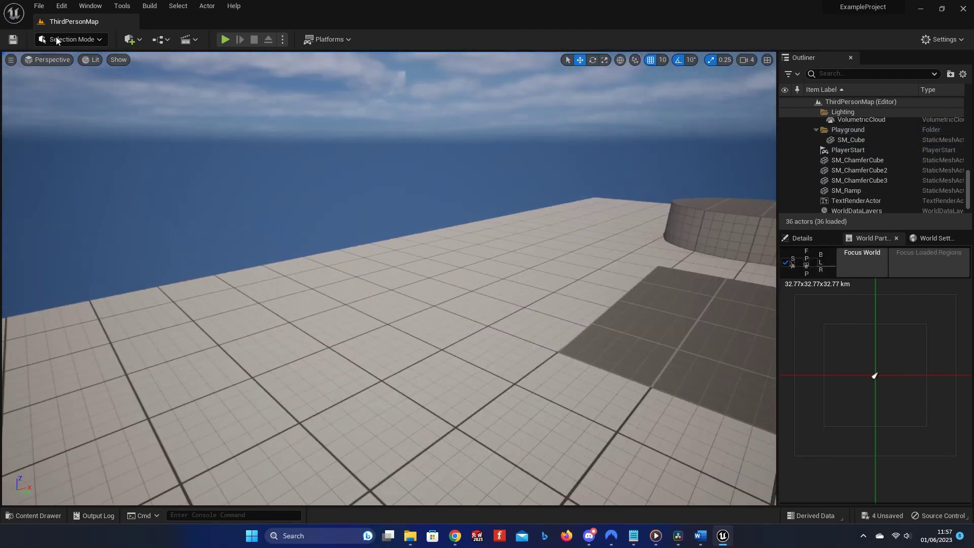
- Play-test the wall-free level by running the character across the floor and jumping over the ramps and blocks, and stop the session
left_click(225, 40)
key("w")
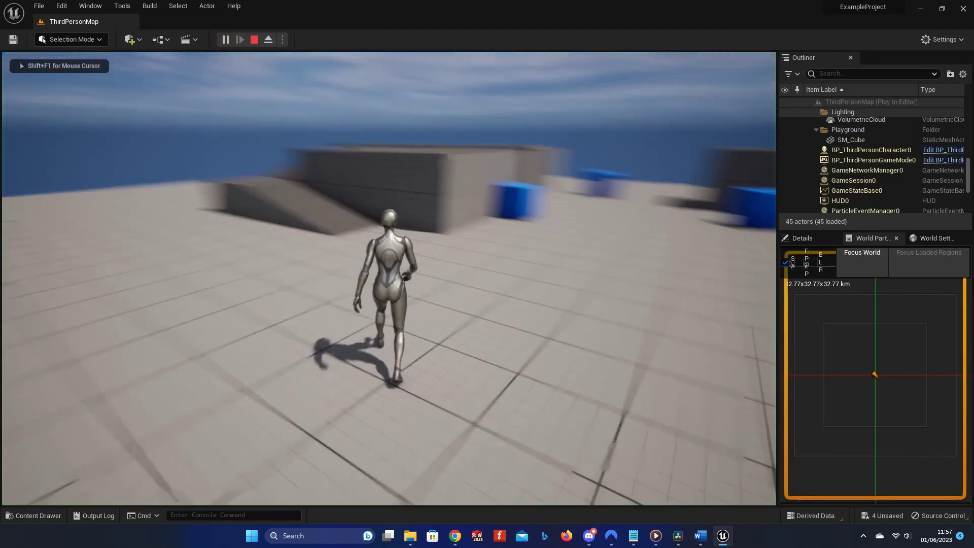
key("space")
key("space")
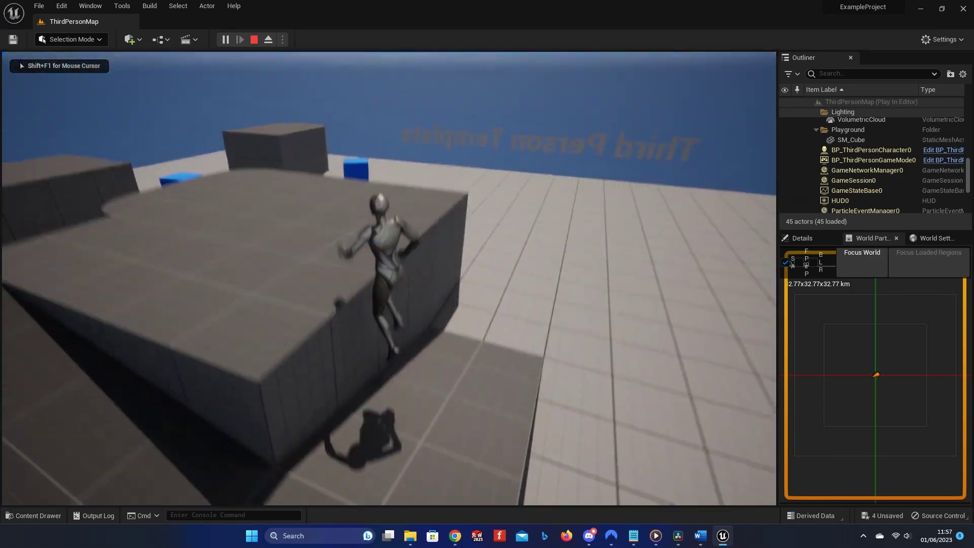
key("a")
key("w")
key("space")
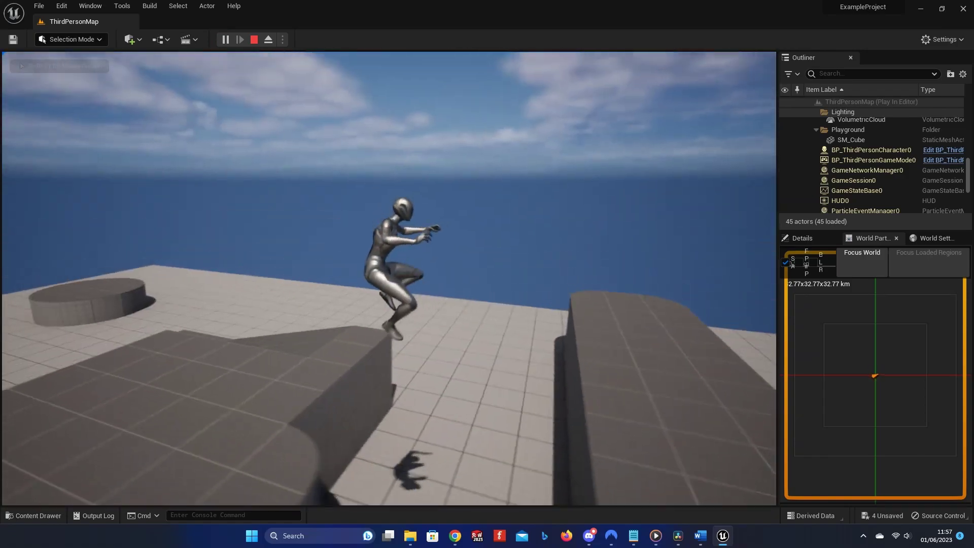
key("w")
key("d")
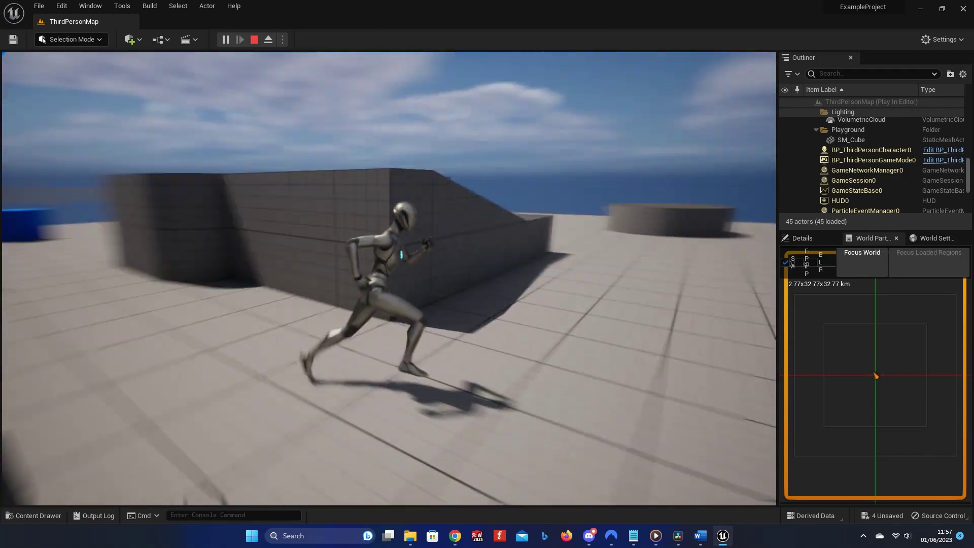
key("s")
key("a")
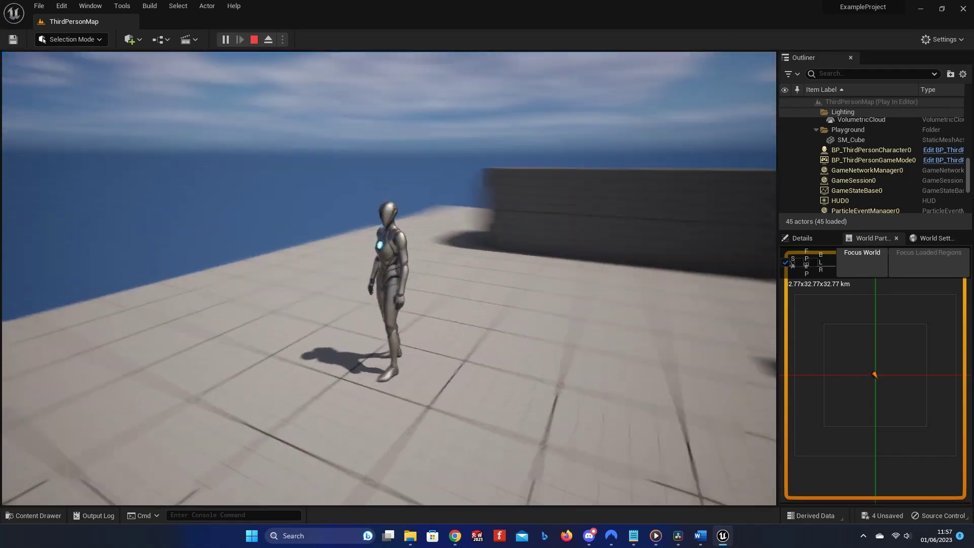
key("Escape")
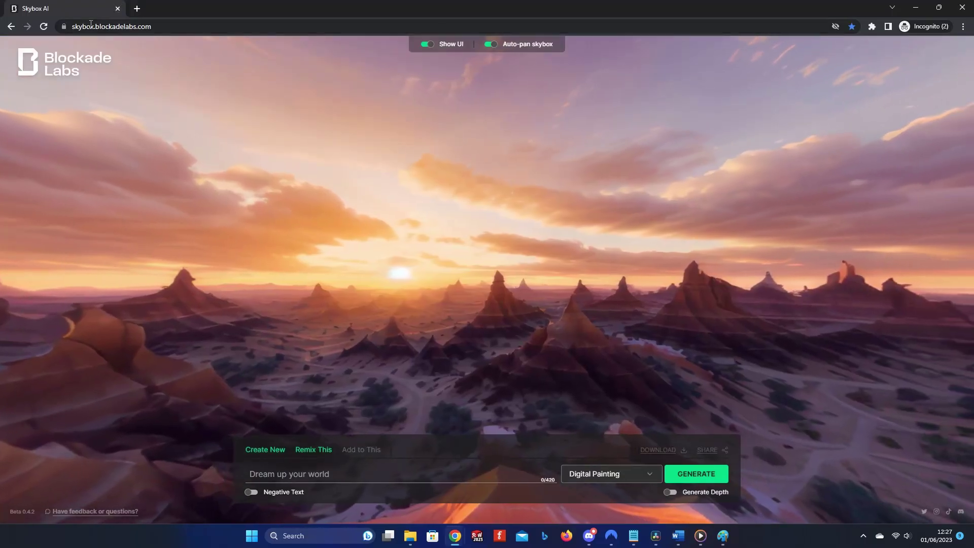
- Switch to the Skybox AI page at skybox.blockadelabs.com, start a new skybox from scratch and dismiss the introduction
left_click(90, 25)
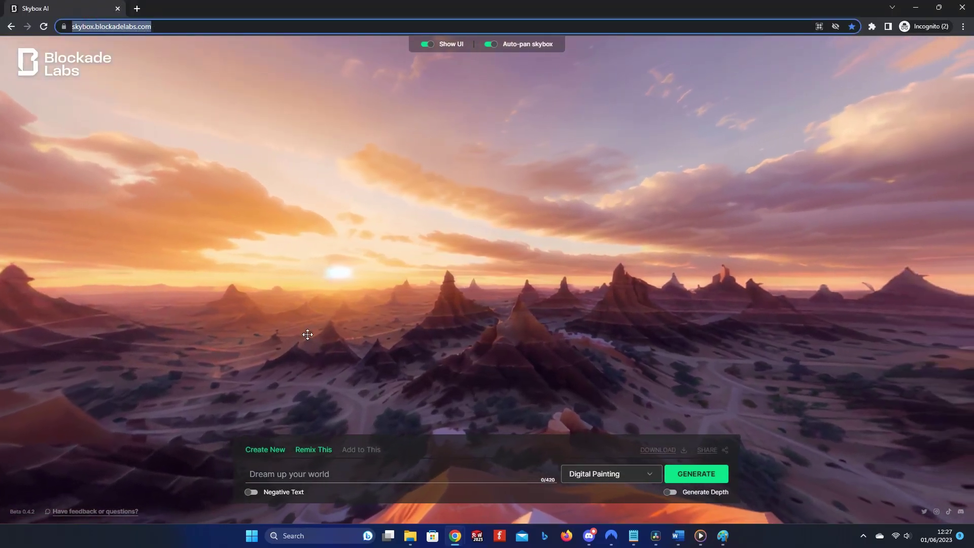
left_click(287, 474)
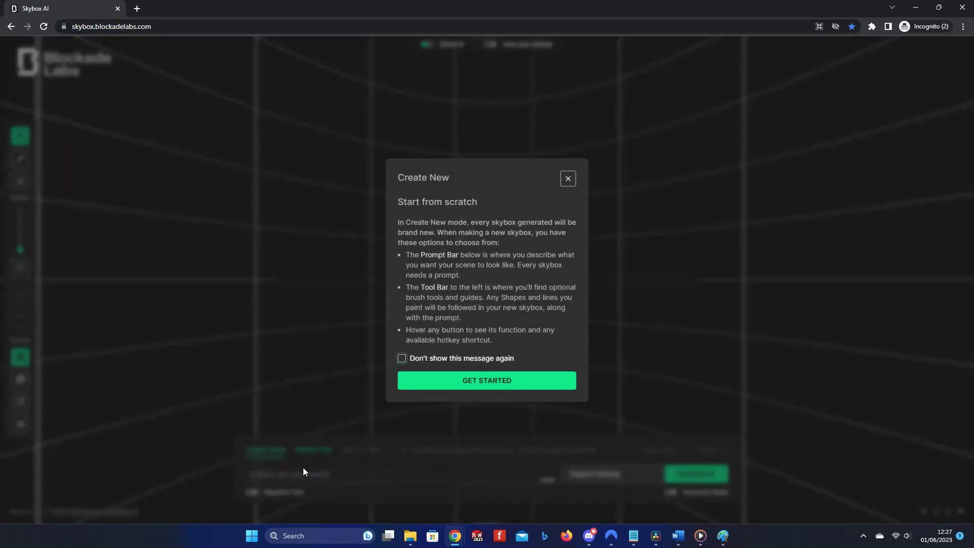
left_click(472, 384)
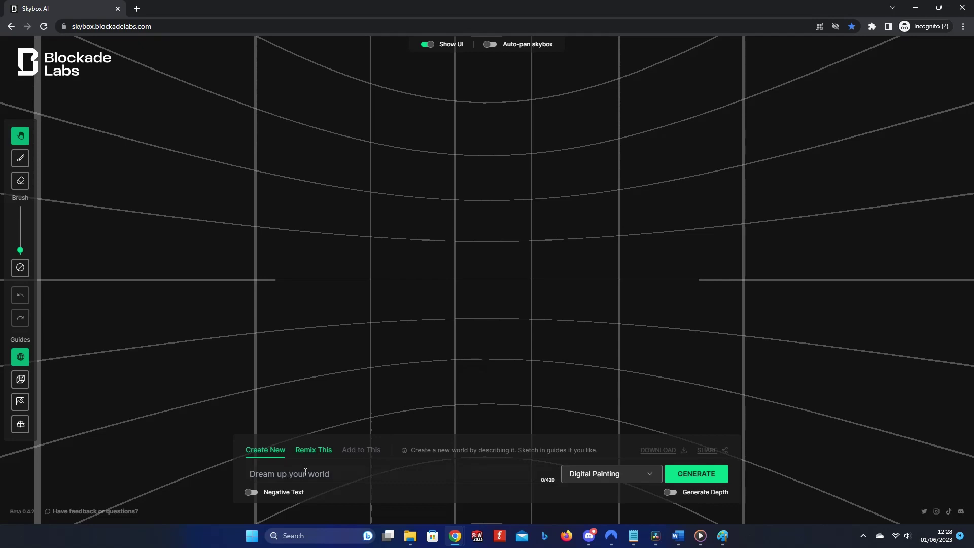
- Generate a skybox from the prompt "clouds and sky" in the Anime Art Style
type("clouds and sky")
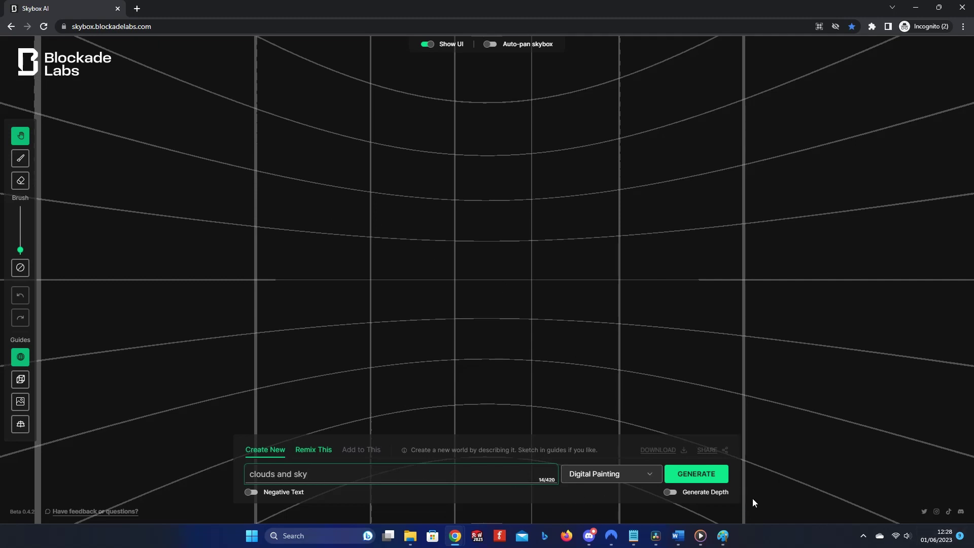
left_click(623, 472)
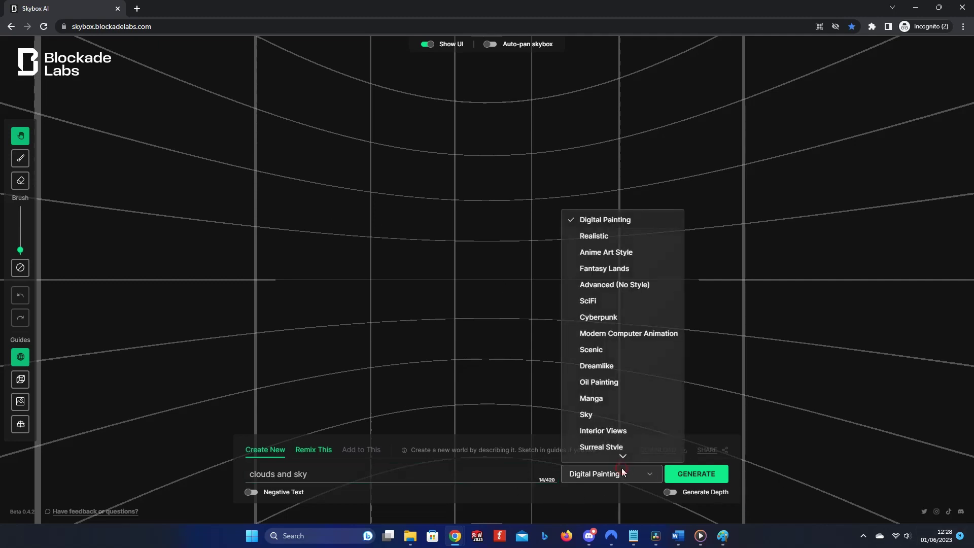
left_click(624, 252)
left_click(713, 471)
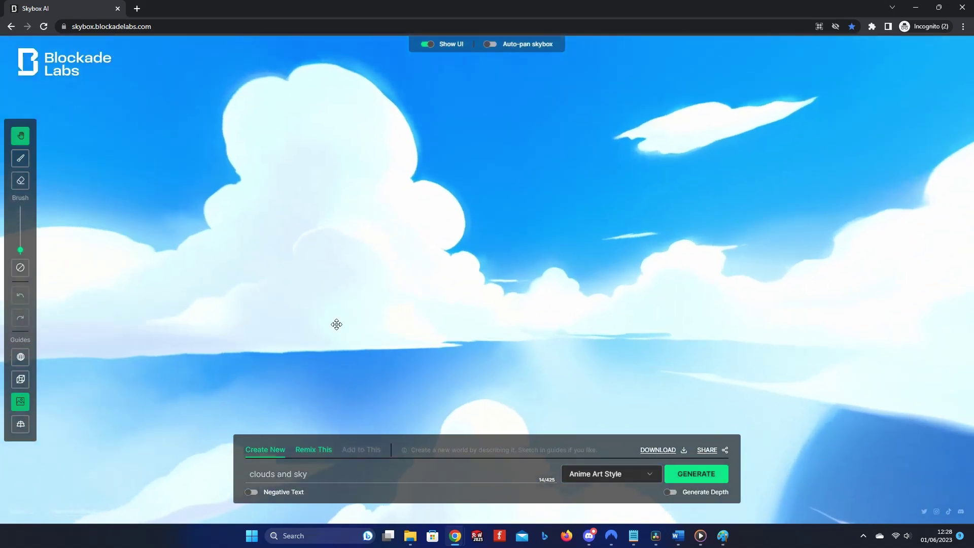
- Look around the generated cloud skybox in several directions and download it
left_click_drag(337, 325, 866, 202)
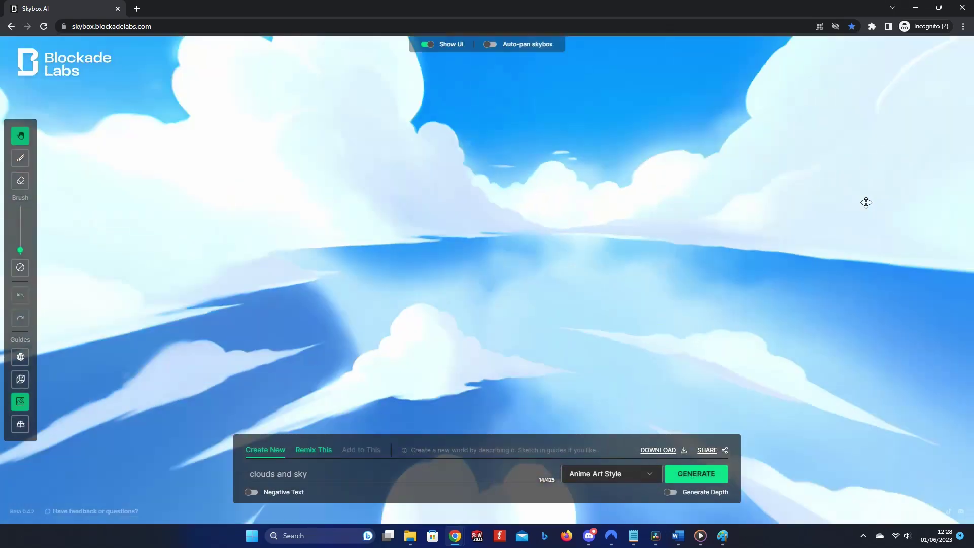
left_click_drag(387, 252, 783, 446)
left_click_drag(815, 366, 741, 237)
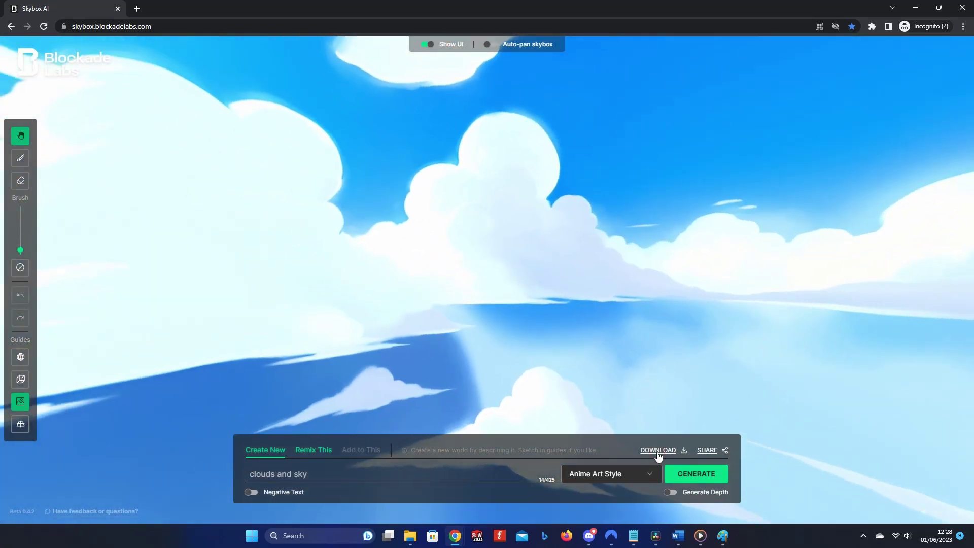
left_click(657, 451)
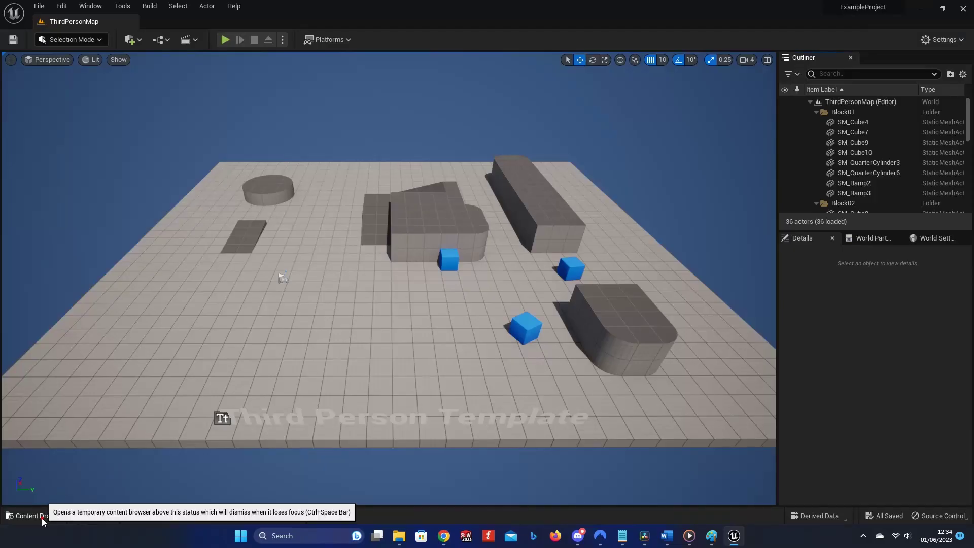
- Switch to Unreal Engine and import anime_art_style_clouds_and_sky.jpg from the skybox downloads folder into the project's Content folder
left_click(40, 516)
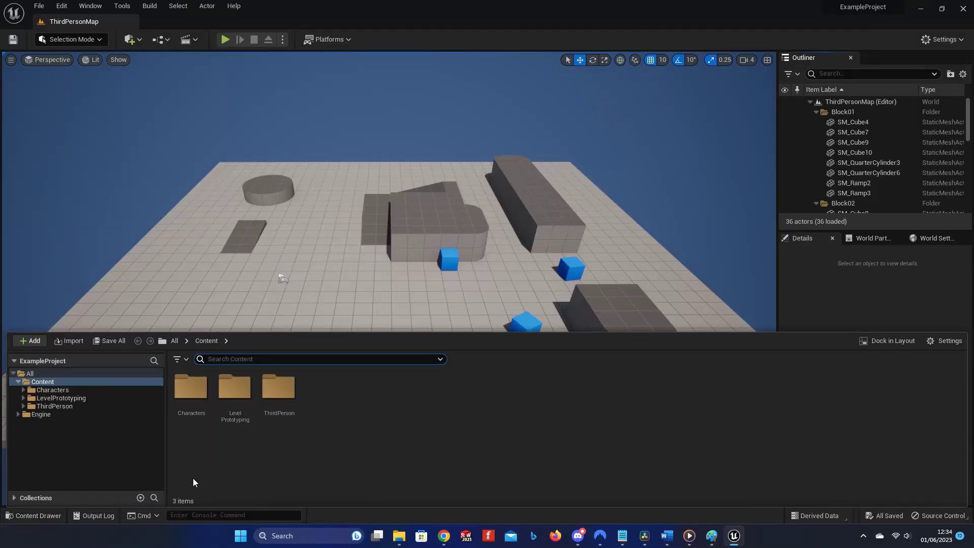
left_click(398, 536)
left_click_drag(92, 232, 665, 449)
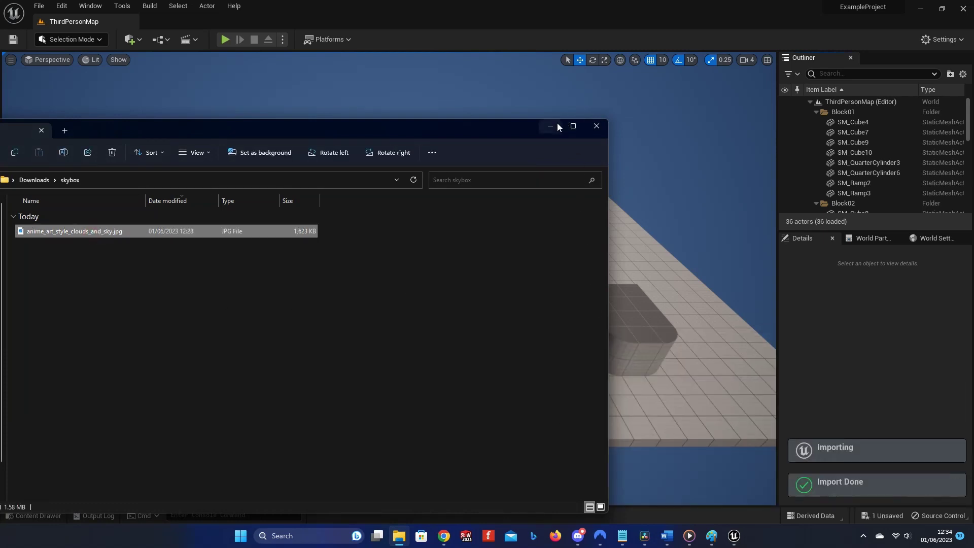
left_click(596, 126)
- Create a material from the imported clouds-and-sky texture, keeping the name anime_art_style_clouds_and_sky_Mat
left_click(32, 516)
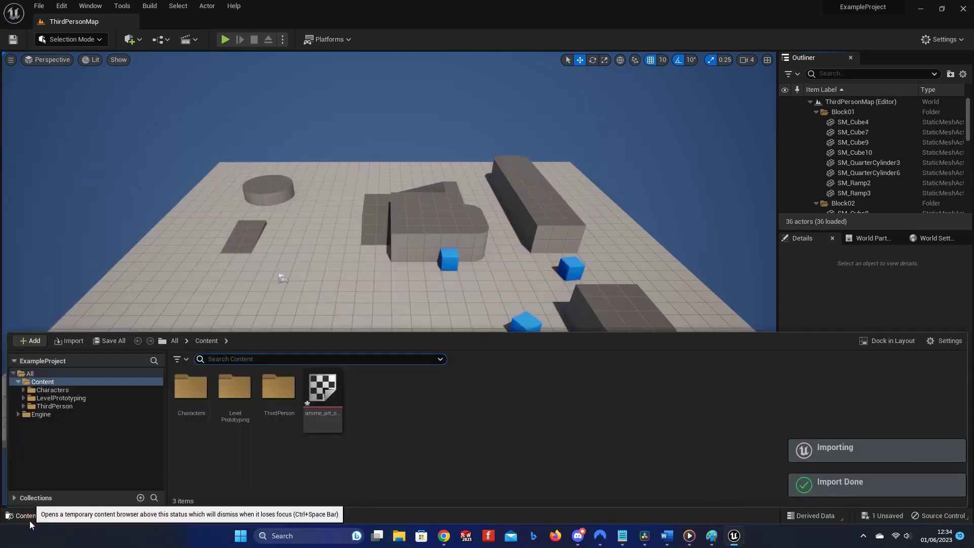
right_click(337, 401)
left_click(410, 58)
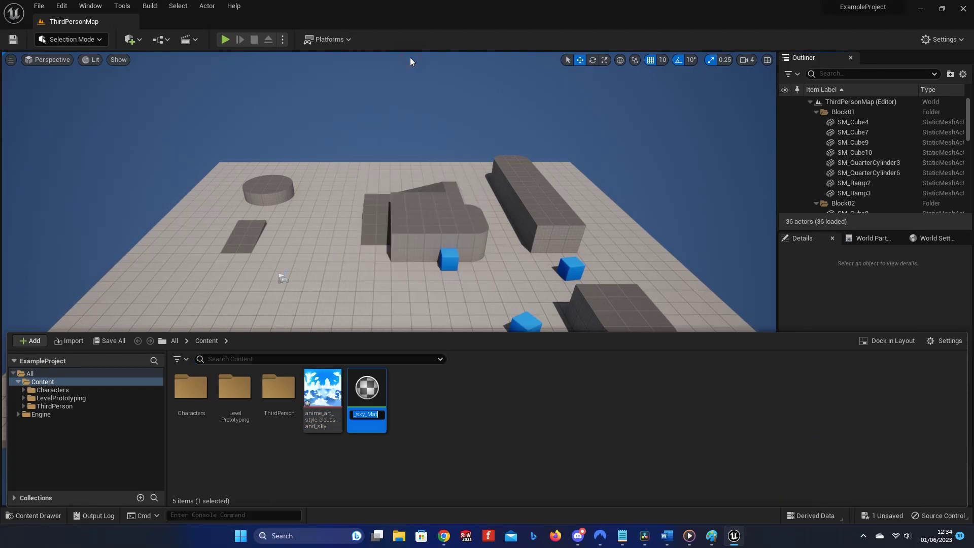
key("Return")
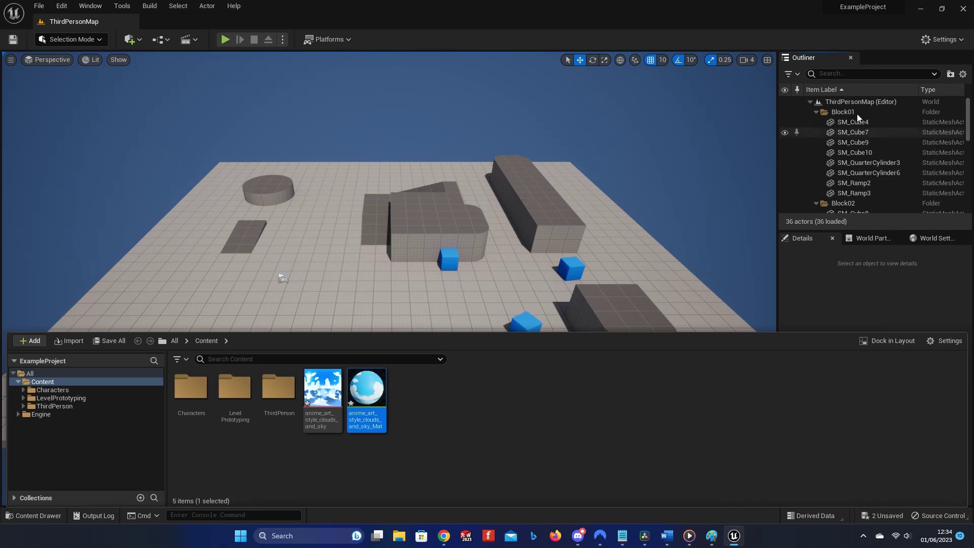
- Assign the anime_art_style_clouds_and_sky_Mat material to Element 0 of the SM_SkySphere actor
scroll(875, 180, "down", 1)
scroll(876, 180, "down", 5)
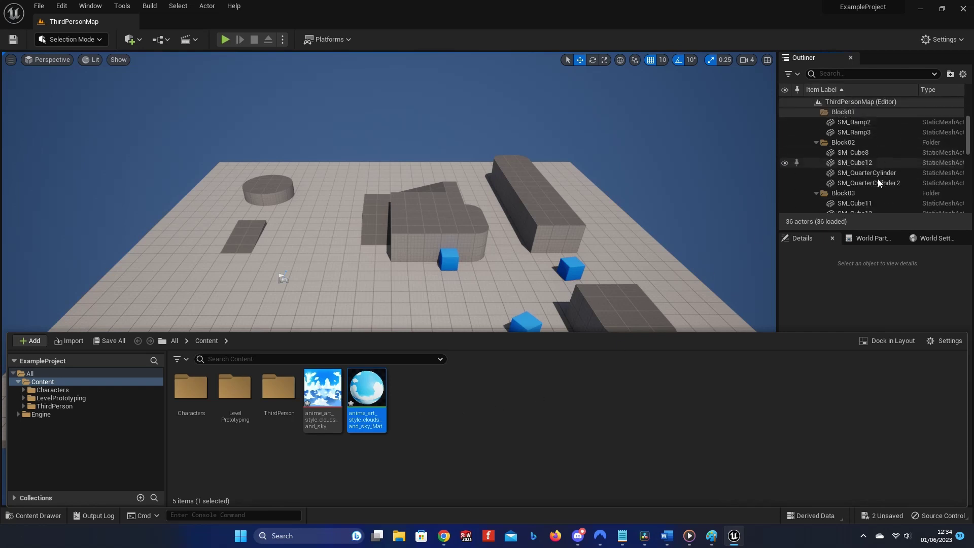
scroll(869, 178, "down", 5)
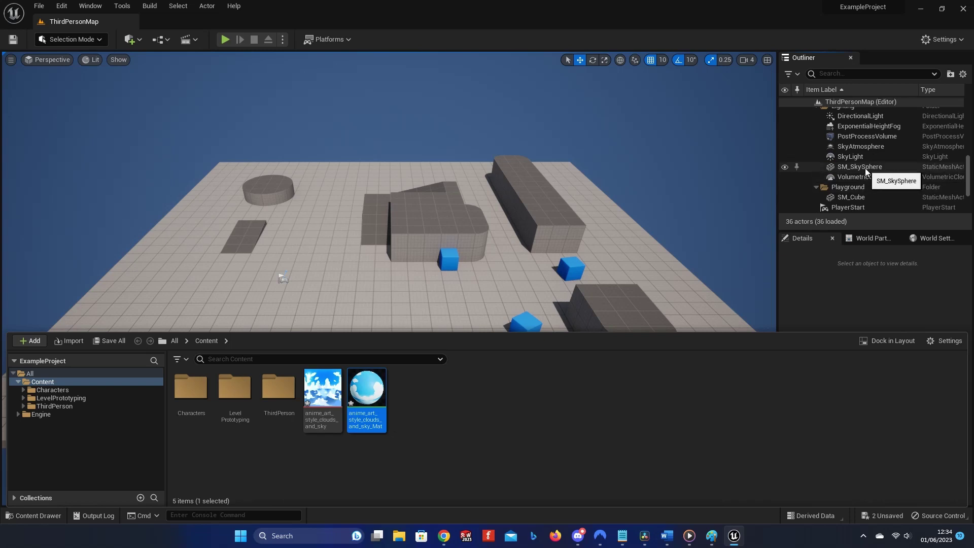
left_click(865, 168)
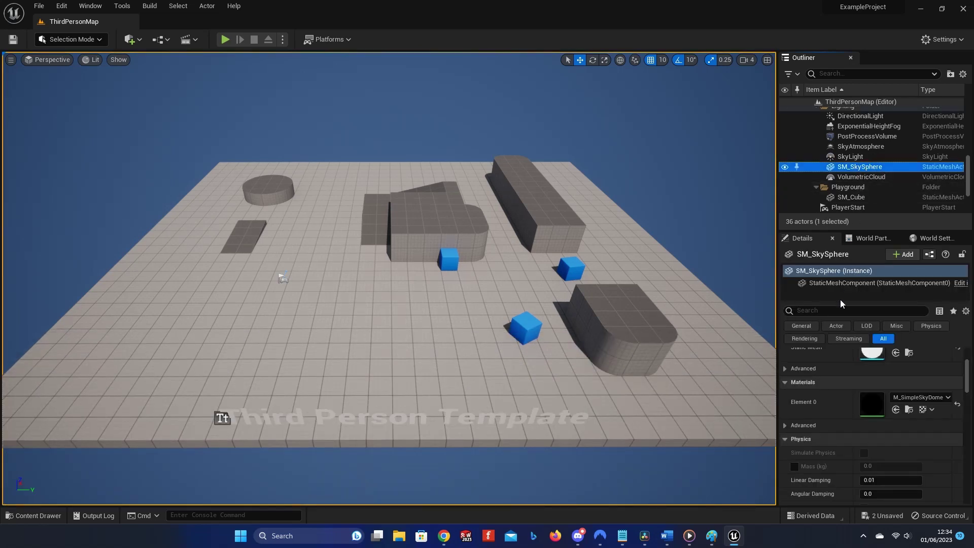
left_click(913, 395)
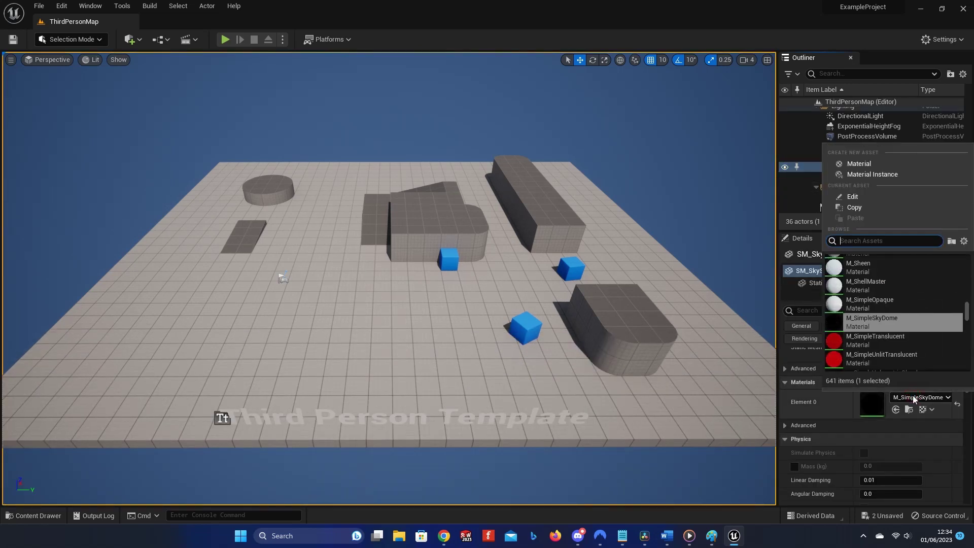
type("anim")
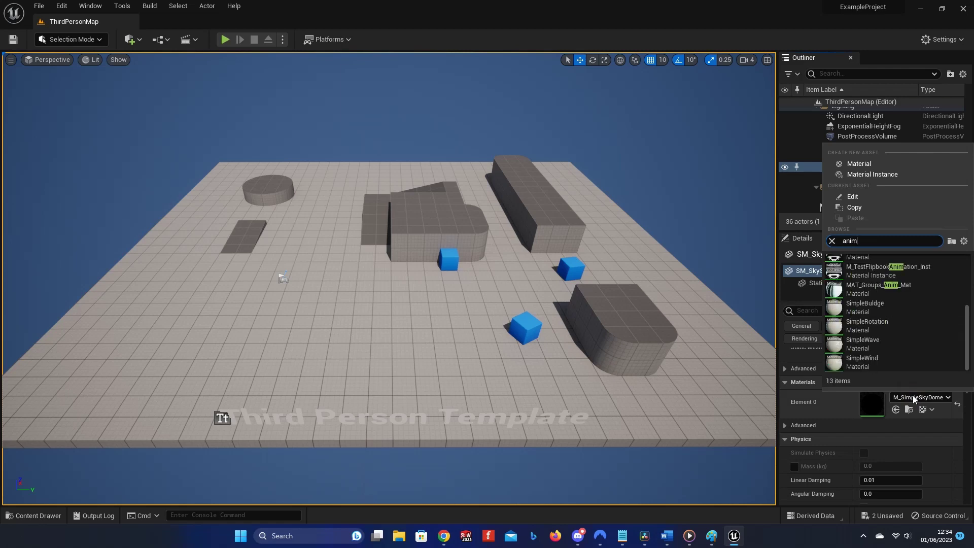
type("e")
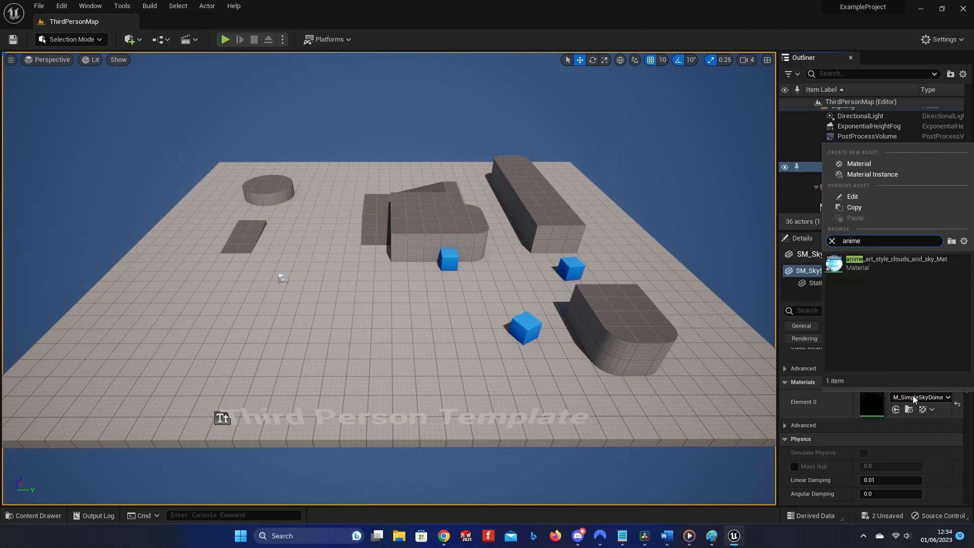
left_click(864, 261)
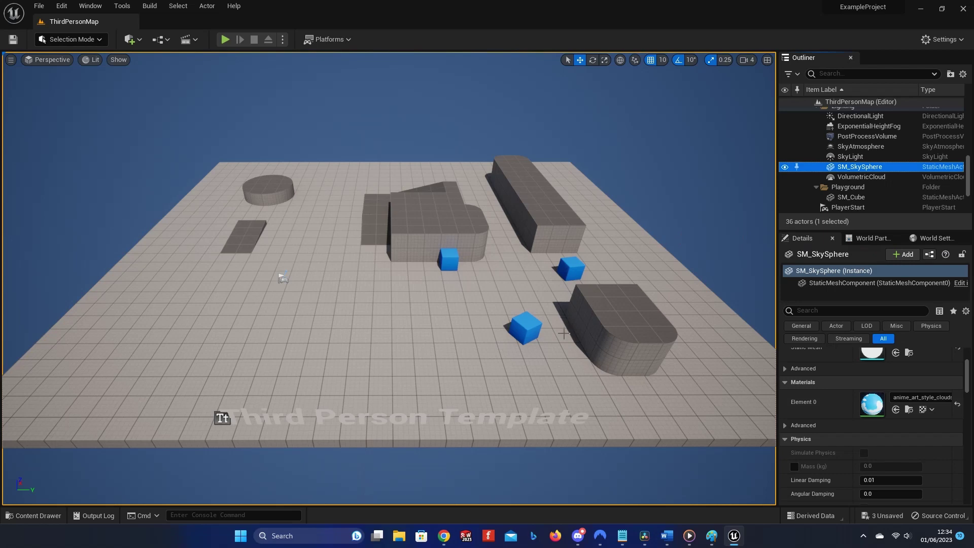
- Inspect the new anime sky in the level viewport and in a short play-test, and stop the session
right_click_drag(564, 333, 669, 236)
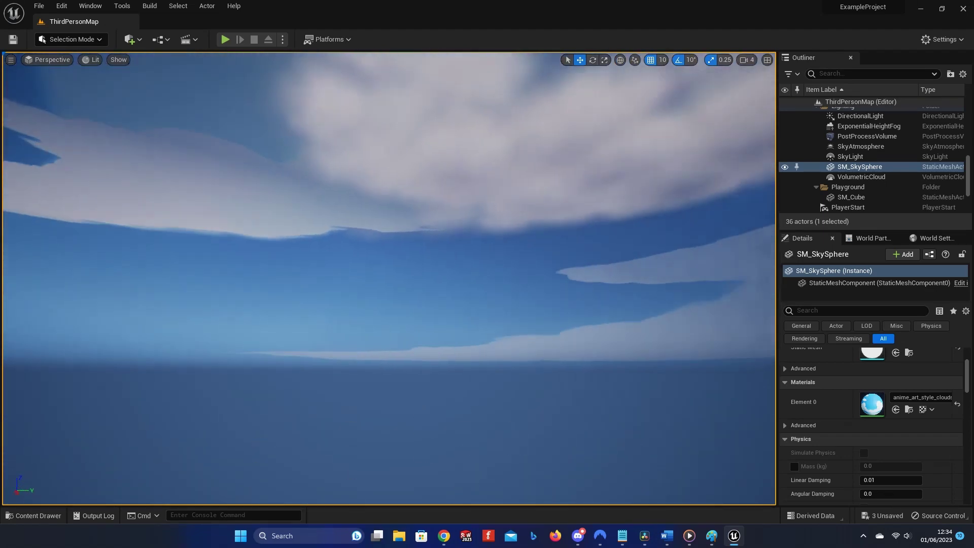
left_click(225, 39)
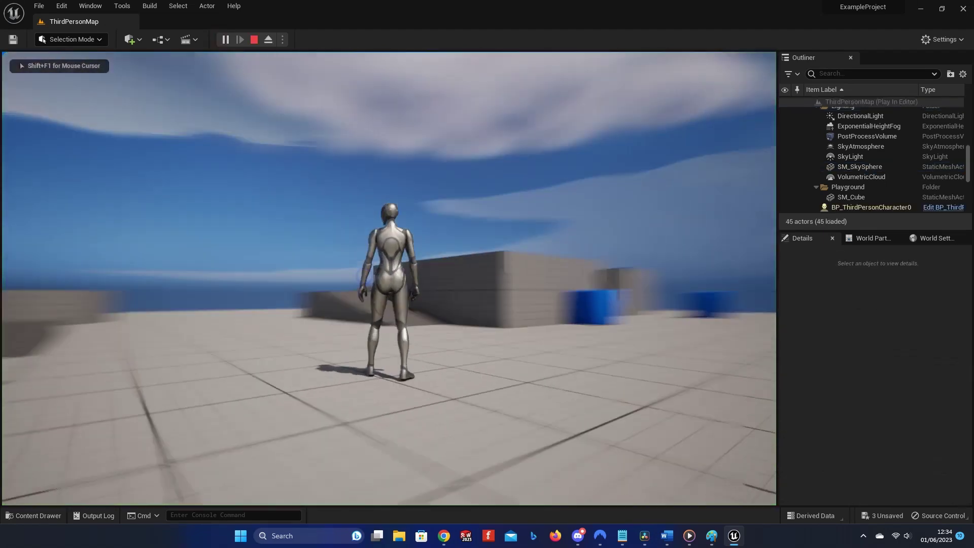
key("s")
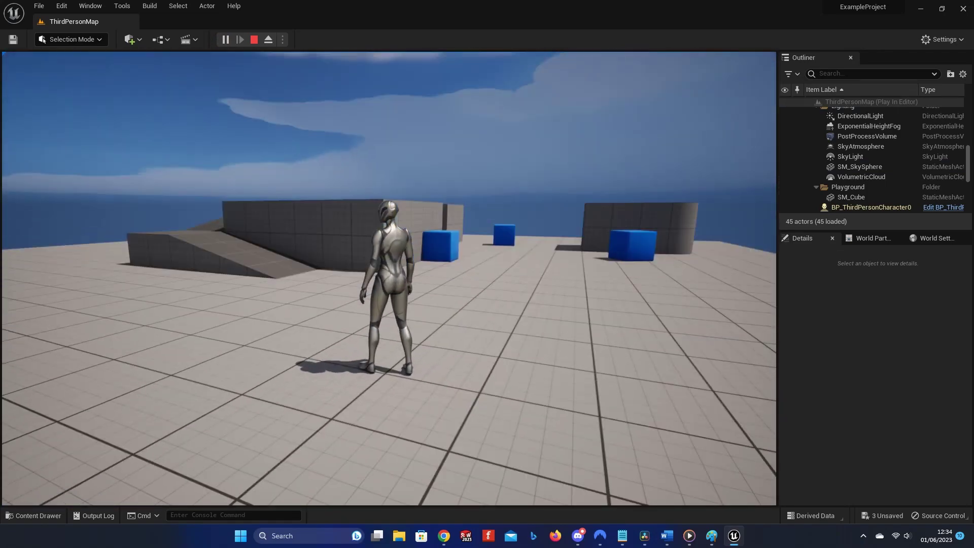
key("Escape")
- Switch to Bing Image Creator and generate images from the prompt "tree detailed, anime style, white background, full view"
type("tr")
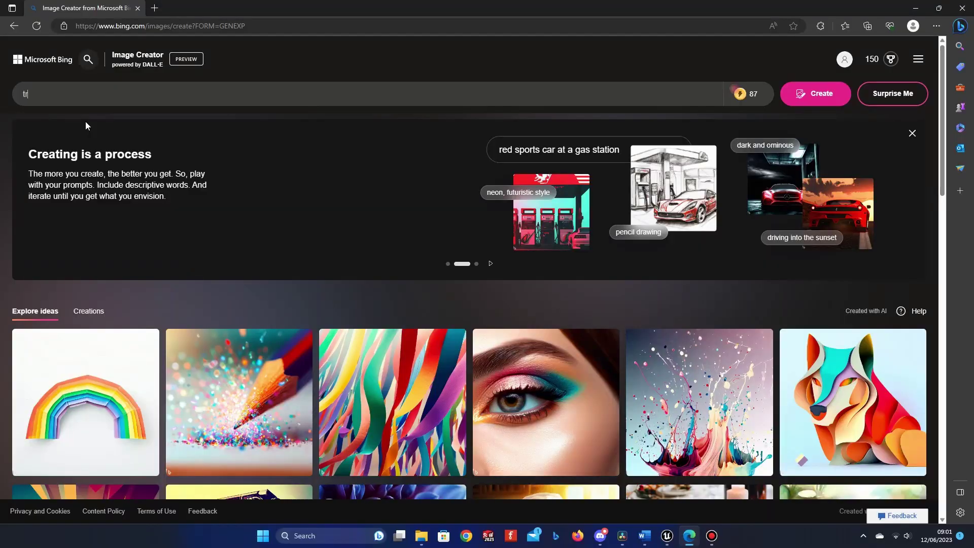
type("ee detailed, anime style, white ")
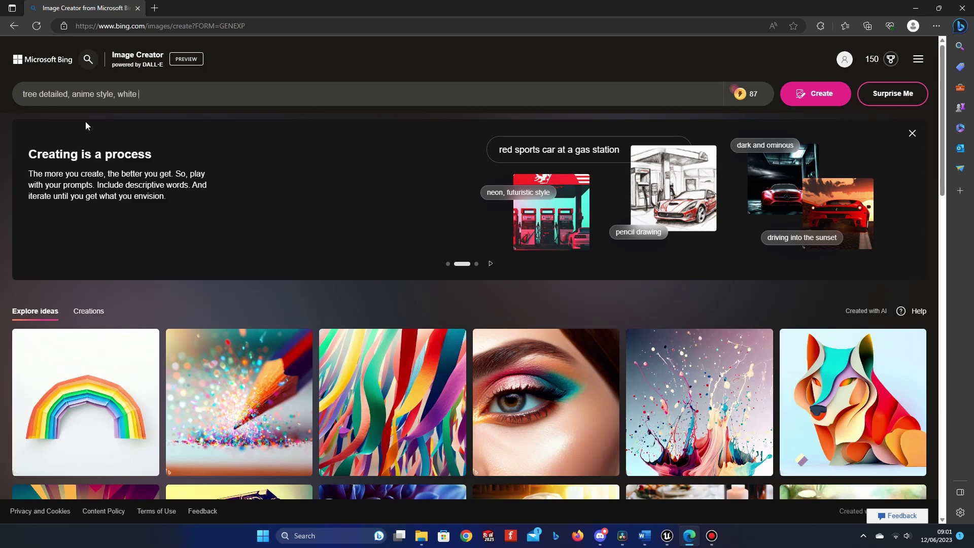
type("background, full view")
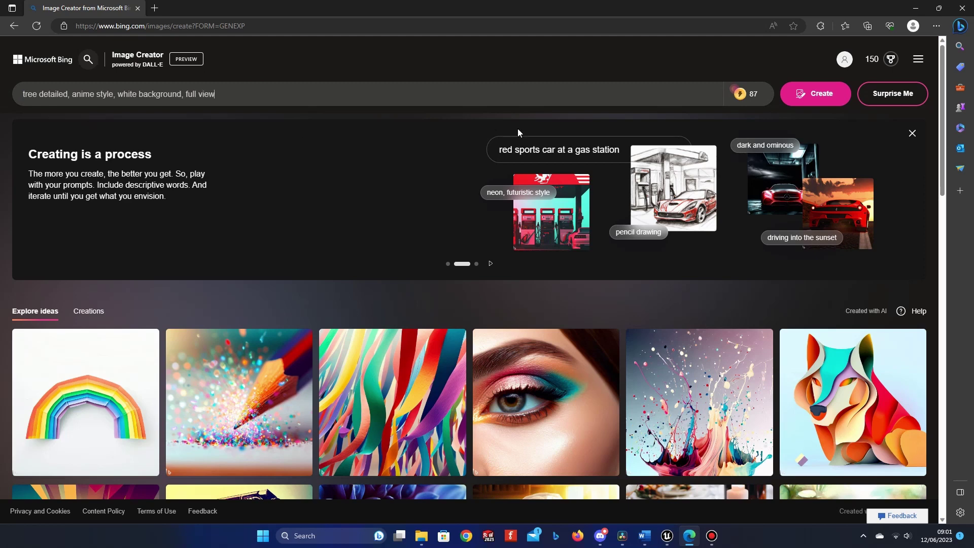
left_click(822, 95)
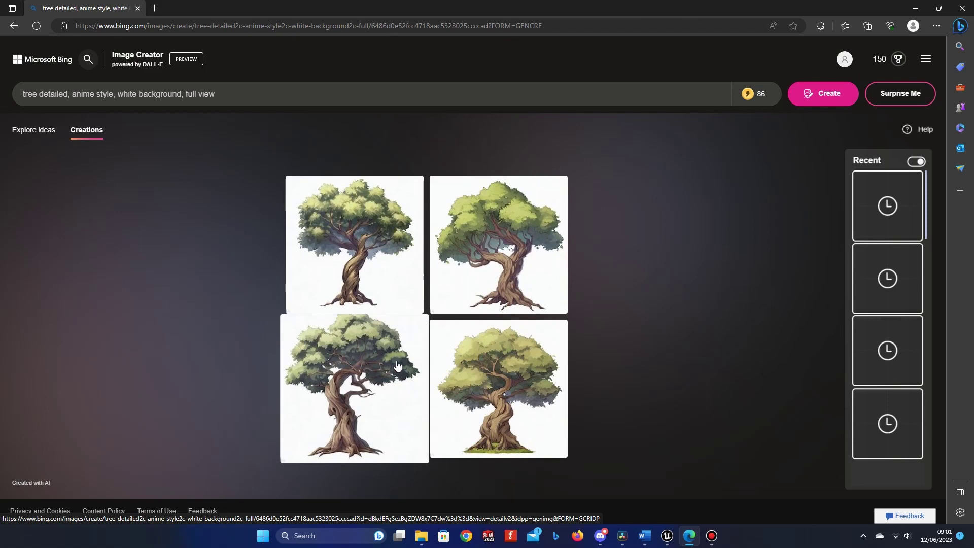
- Open the generated tree that has grass around its roots and copy the full-size image
left_click(477, 384)
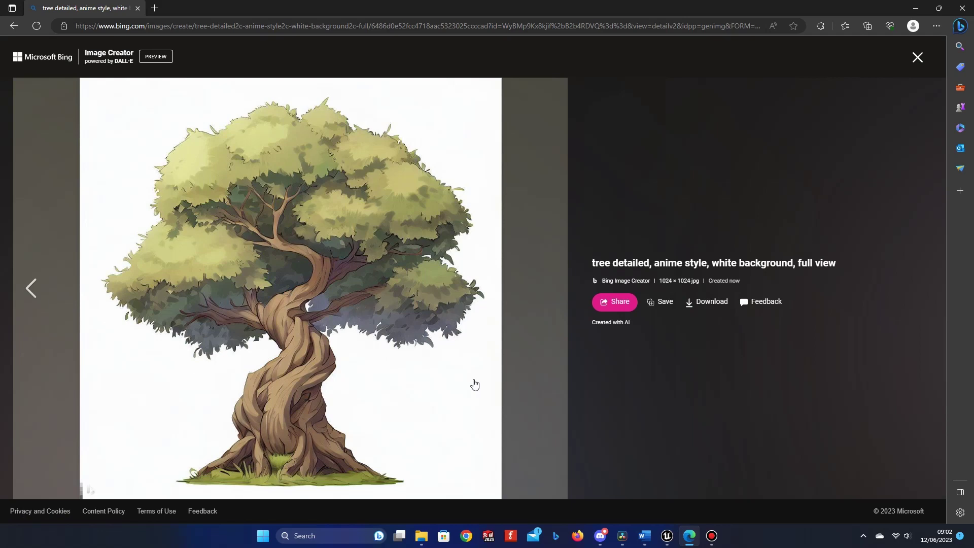
right_click(475, 384)
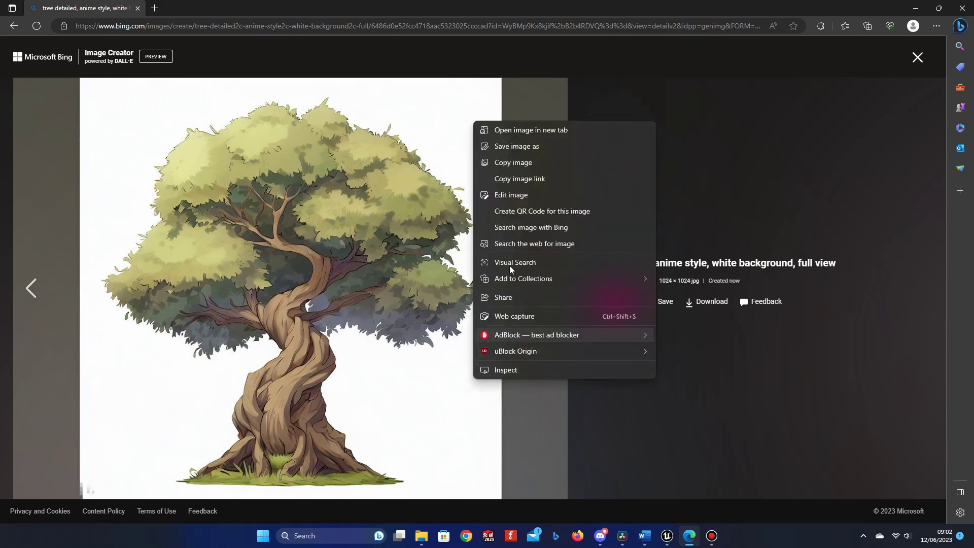
left_click(513, 161)
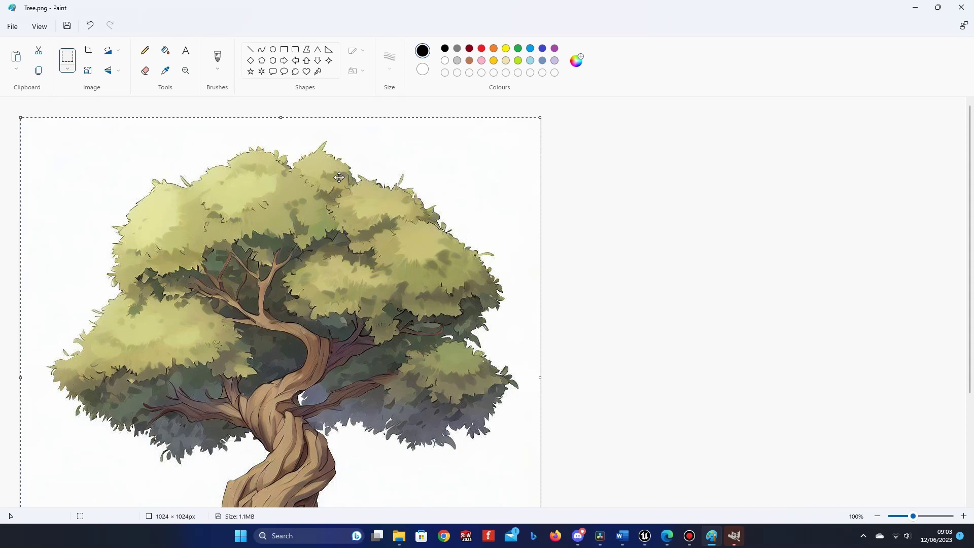
- Copy the tree from Tree.png in Paint, and switch to GIMP to create a new 1024 × 1024 px image
right_click(338, 177)
left_click(364, 203)
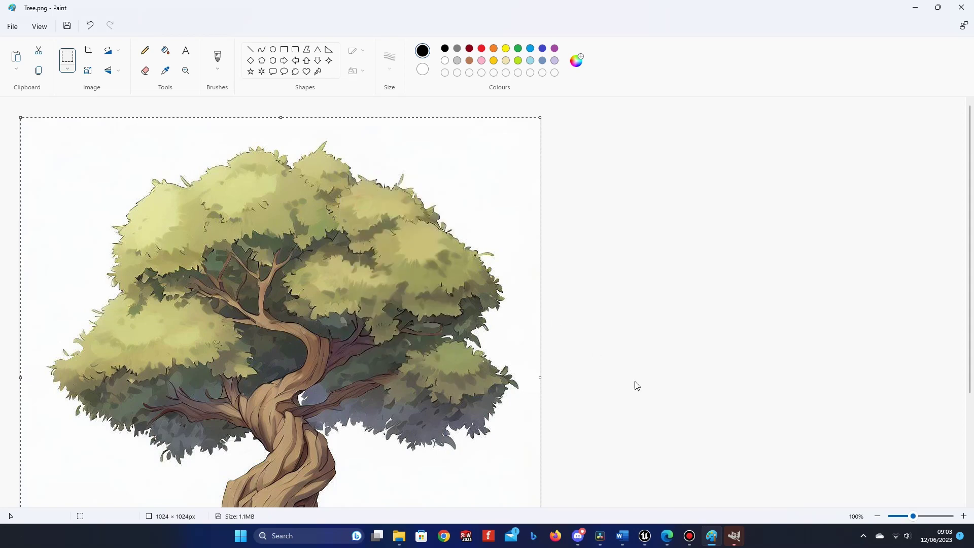
left_click(729, 536)
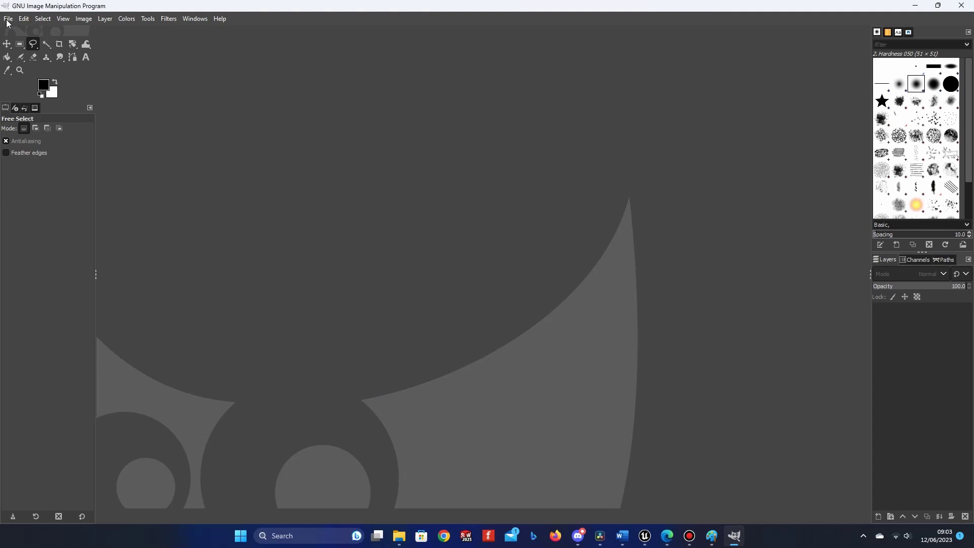
left_click(8, 20)
left_click(18, 33)
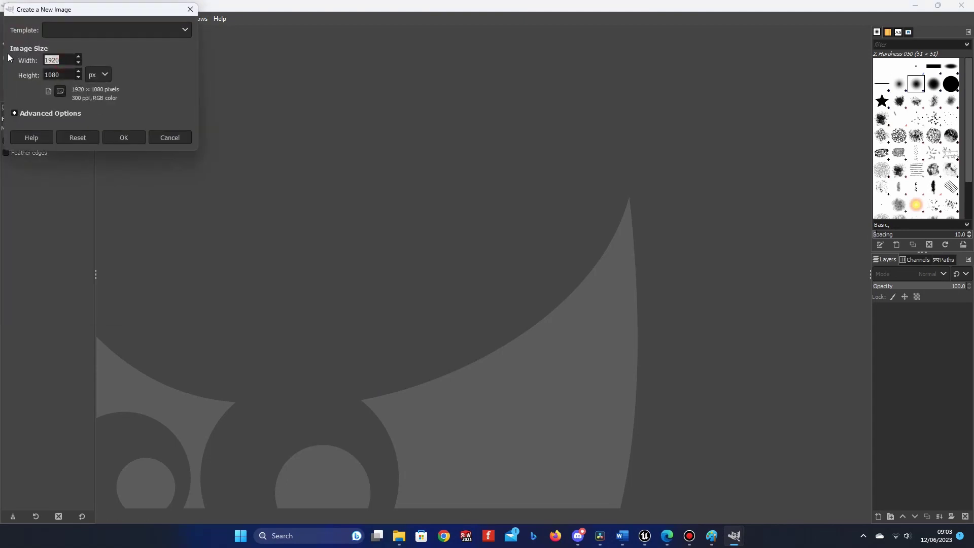
left_click_drag(61, 72, 30, 69)
left_click(141, 139)
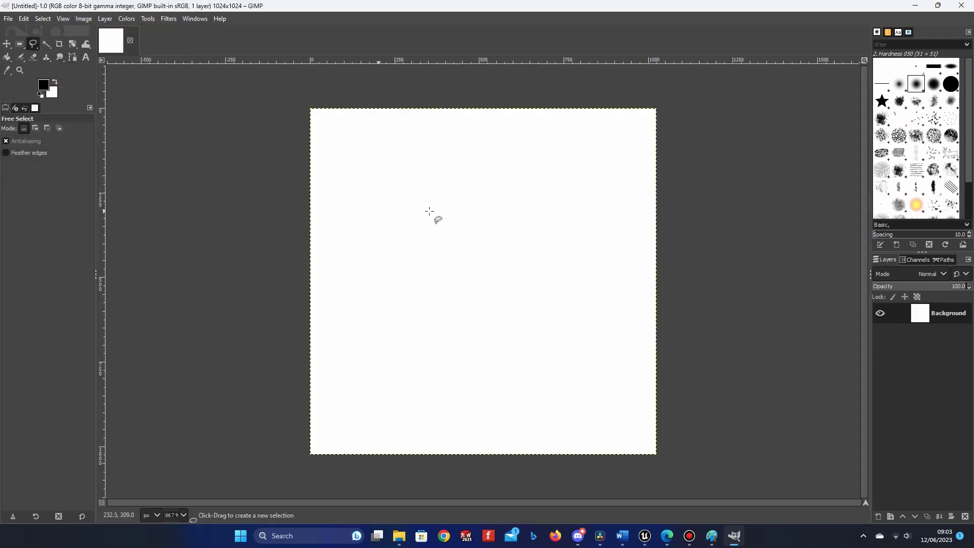
- Paste the tree into the blank image, convert the floating selection to a new layer and delete the white Background layer
key("ctrl+v")
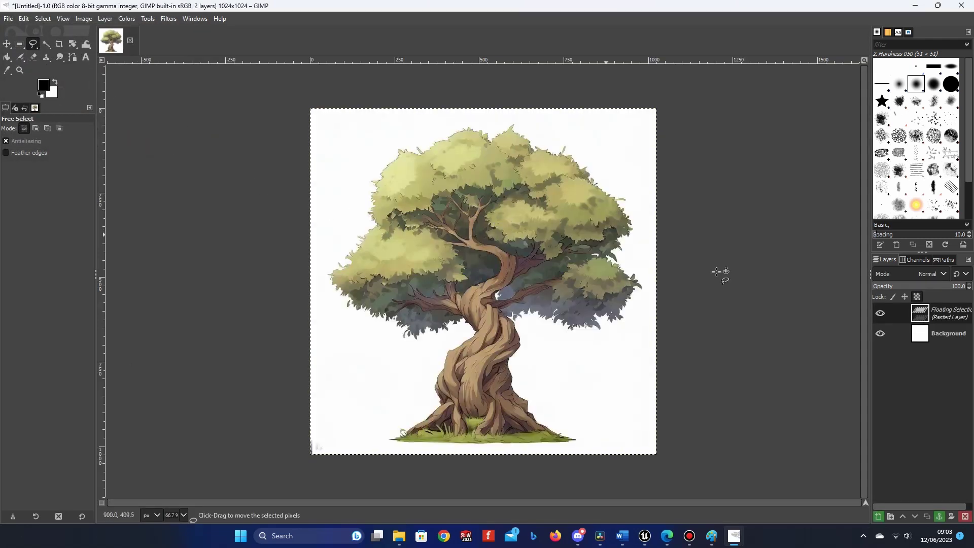
right_click(908, 317)
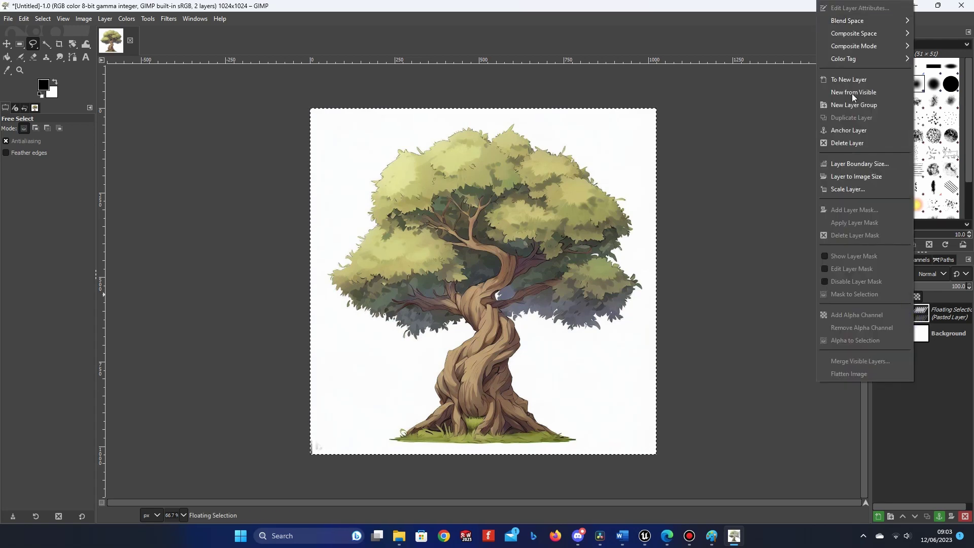
left_click(853, 80)
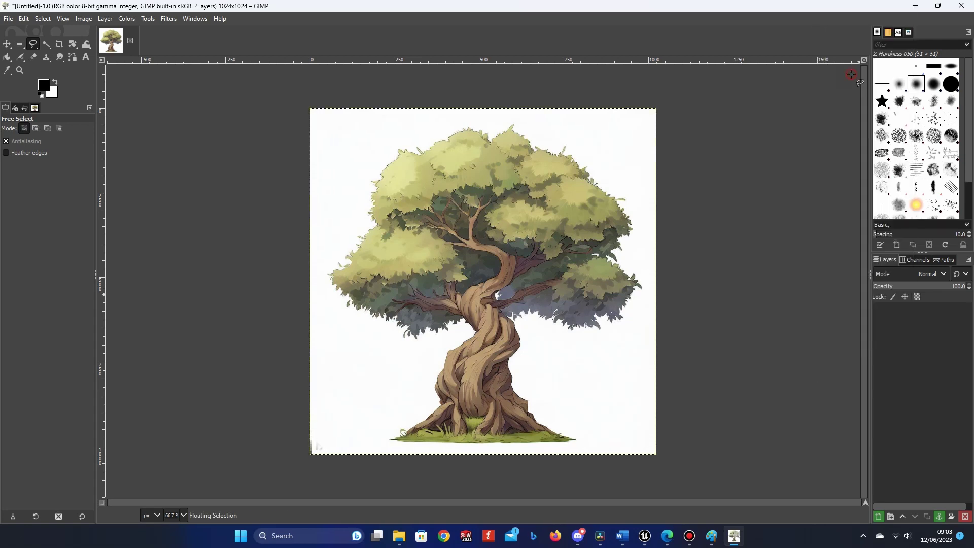
right_click(923, 332)
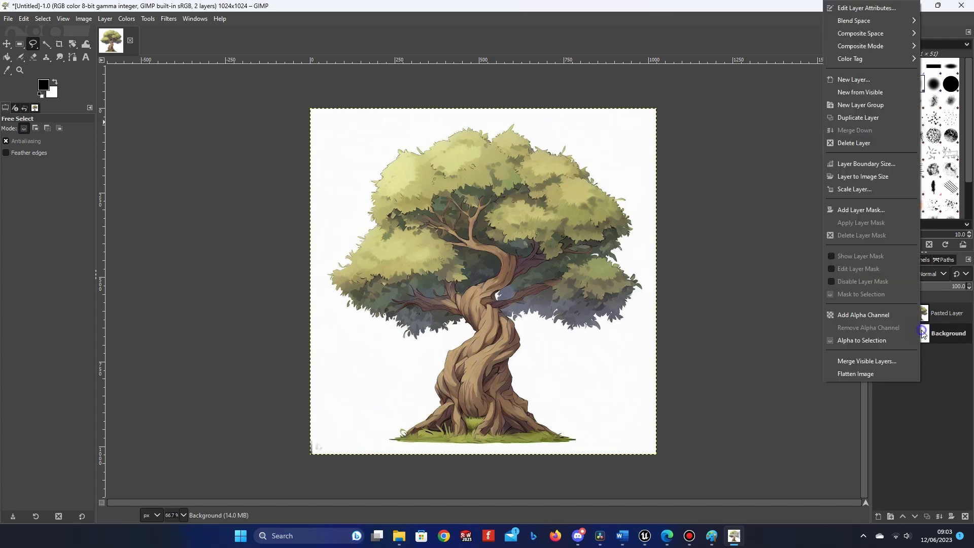
left_click(857, 145)
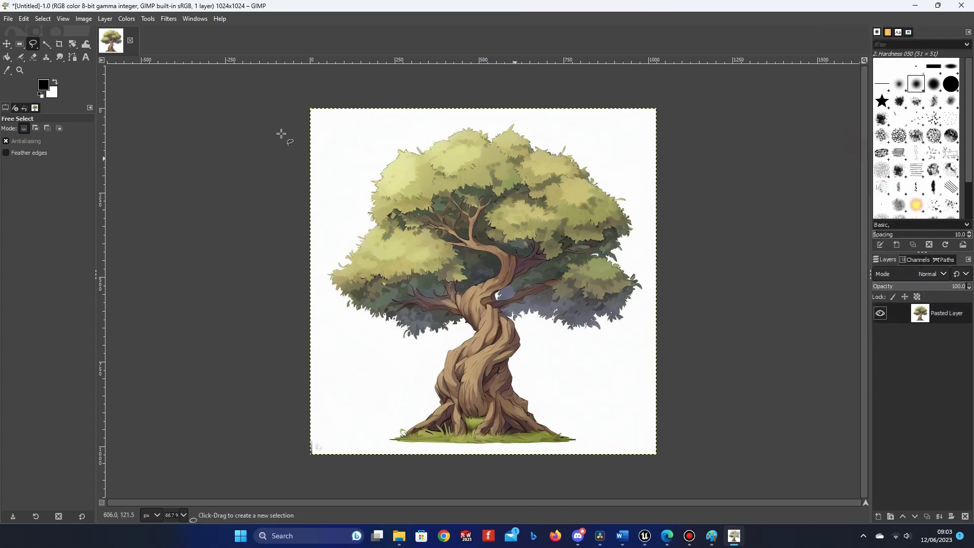
- Fuzzy-select the white background around the tree, grow the selection slightly and delete the background to transparency
left_click(46, 44)
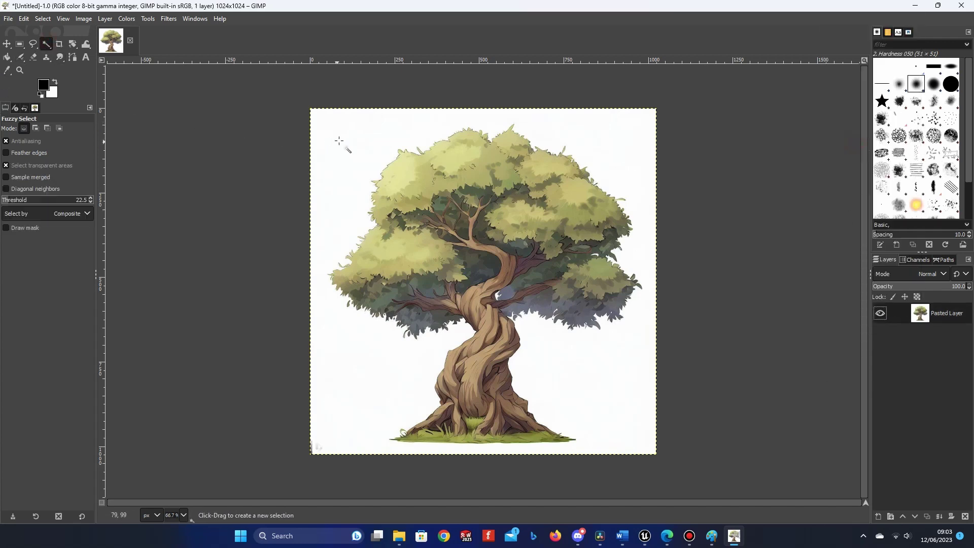
left_click(338, 140)
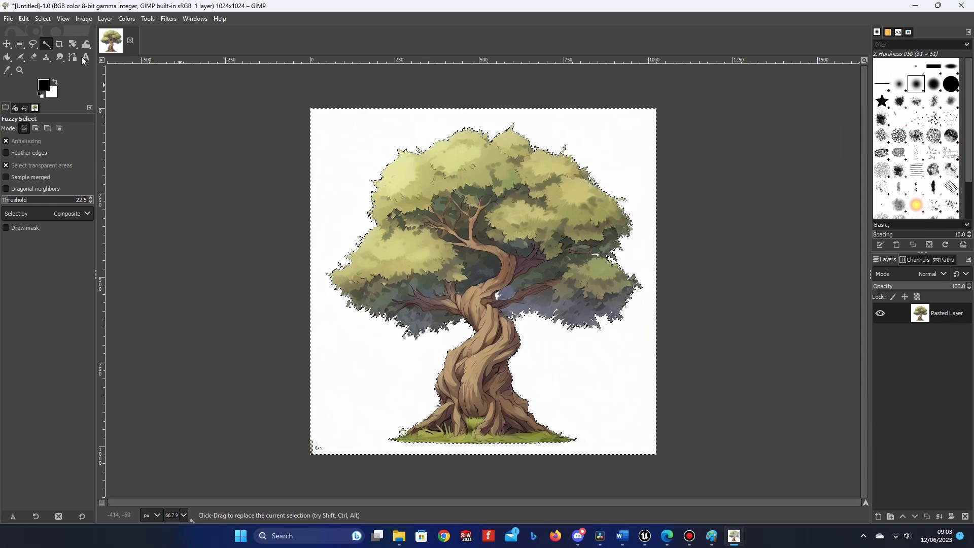
left_click(43, 18)
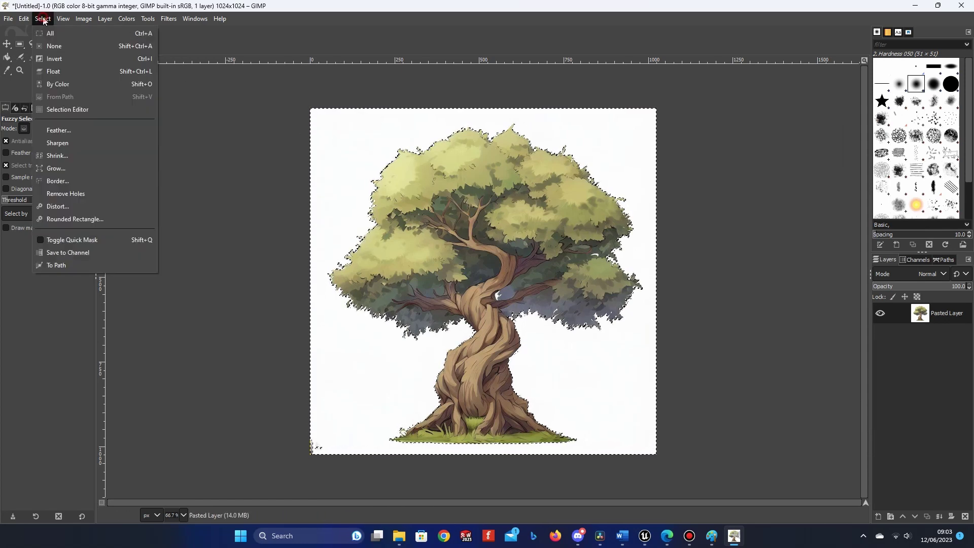
left_click(66, 166)
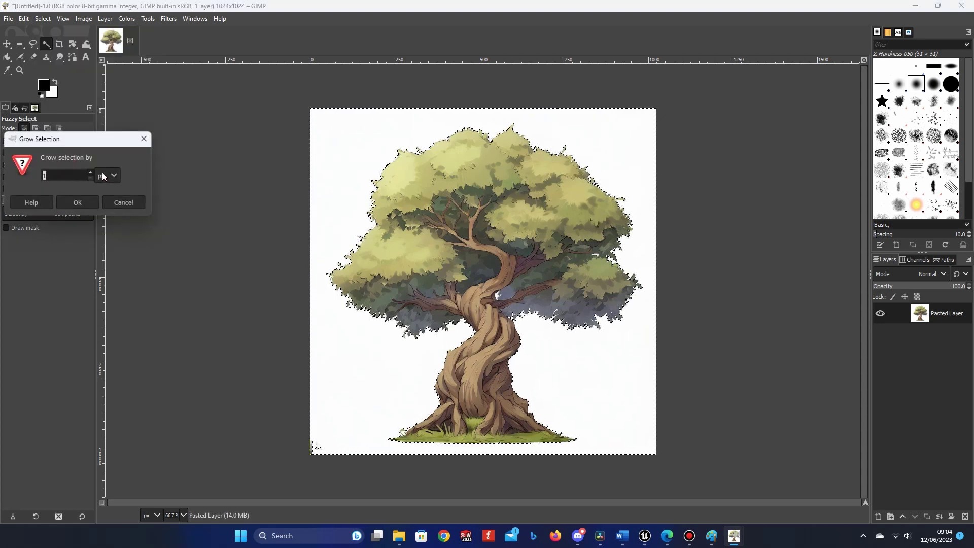
left_click(82, 203)
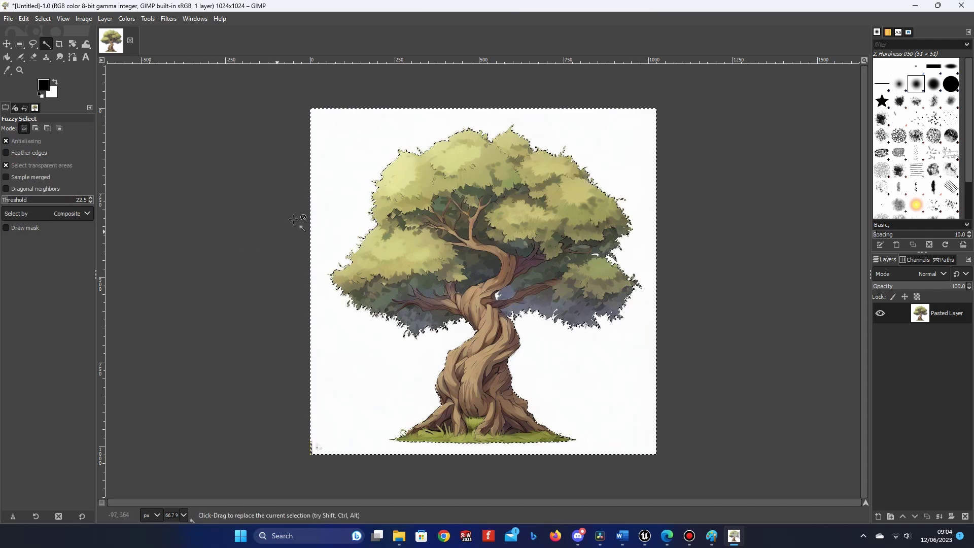
key("Delete")
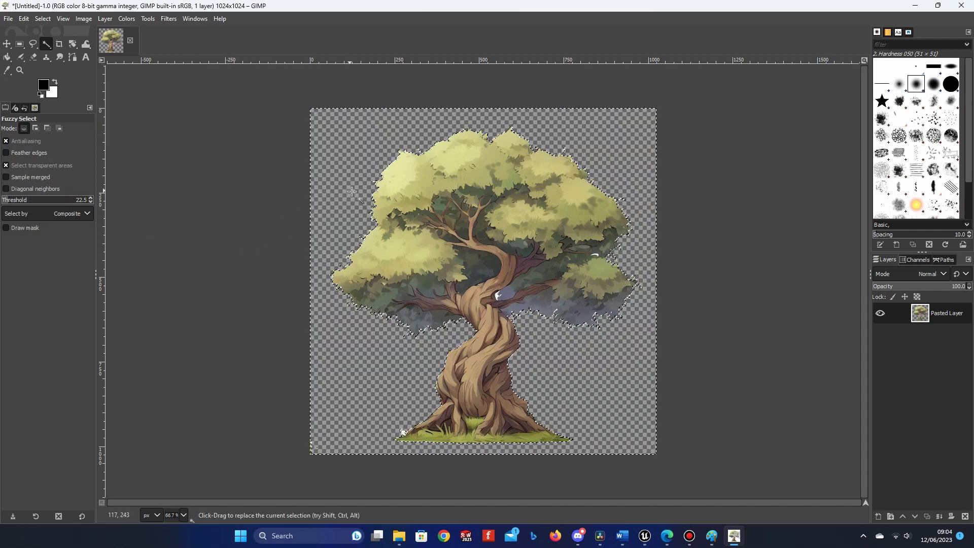
- Grow the selection again and delete the white remnants between the tree's branches and leaves
scroll(500, 293, "up", 2, "ctrl")
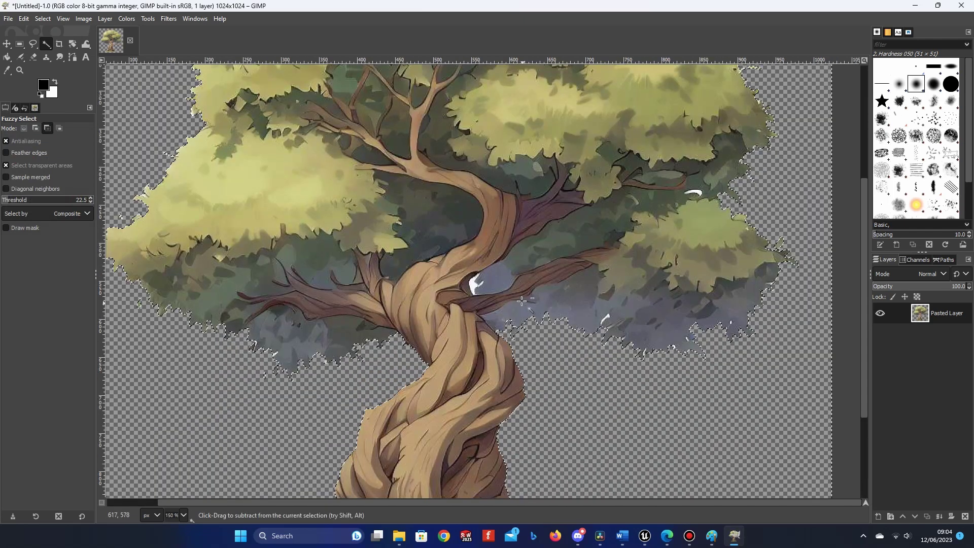
scroll(521, 301, "up", 1, "ctrl")
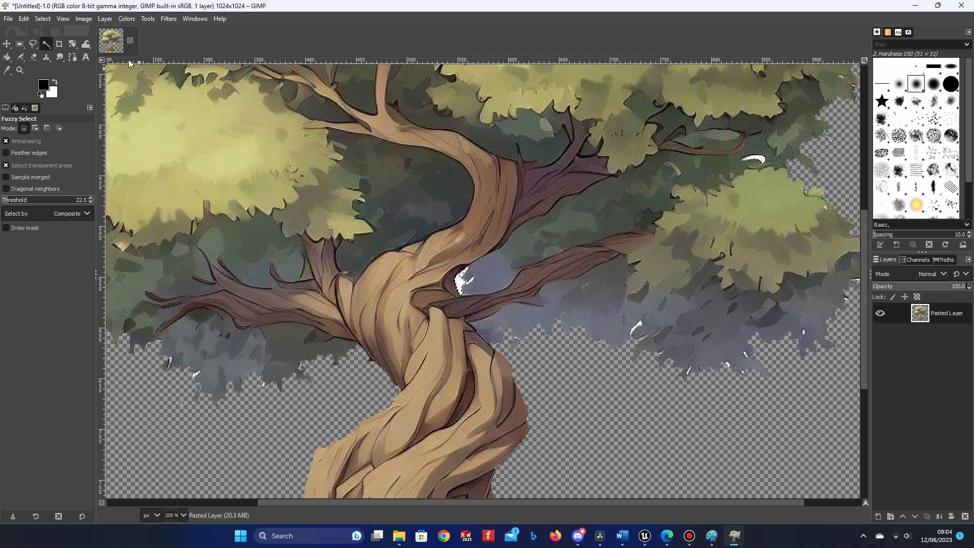
left_click(43, 19)
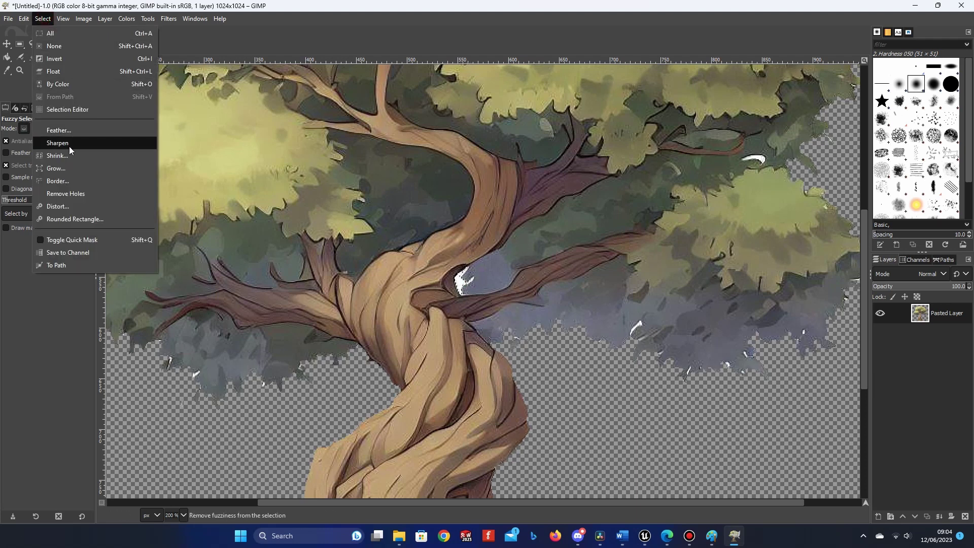
left_click(72, 173)
left_click(81, 210)
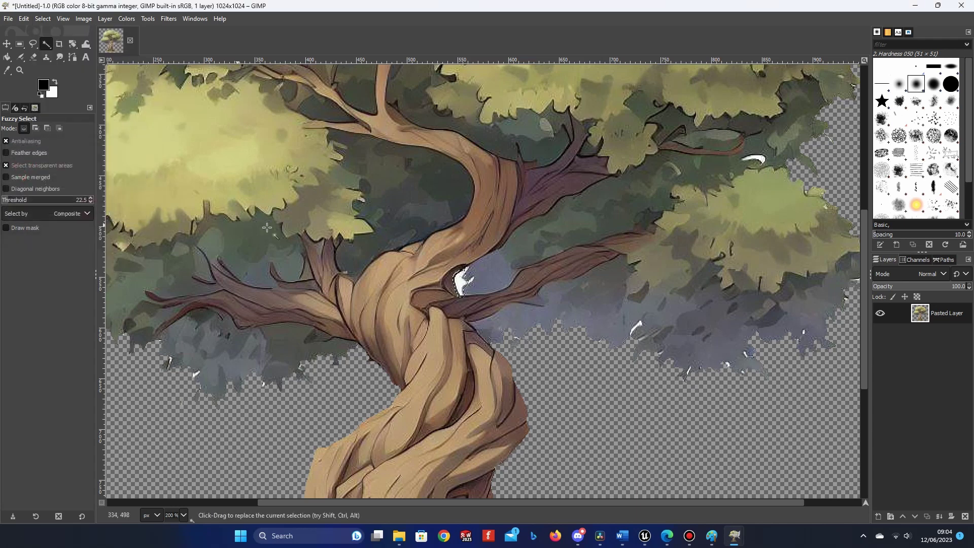
key("Delete")
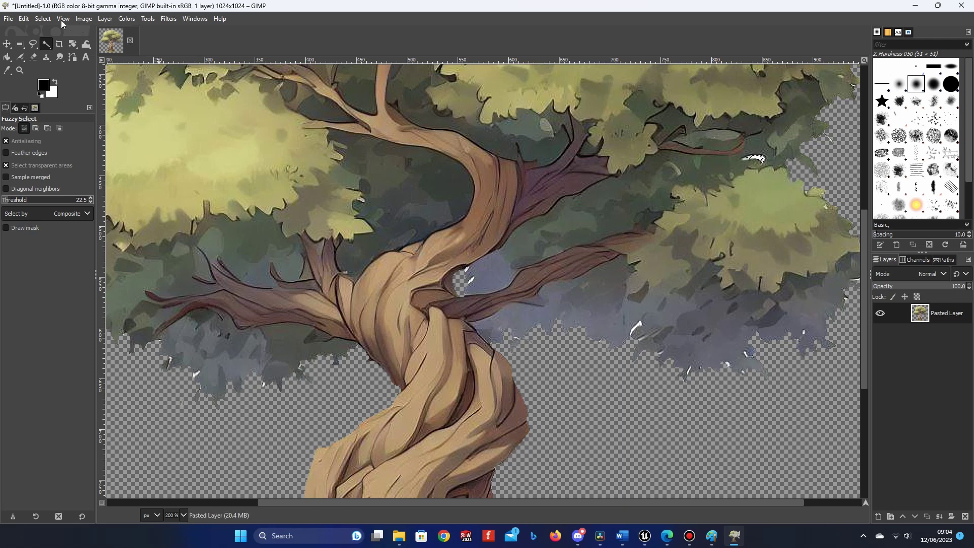
- Grow the selection by 2 px, delete the leftover white pixels in the foliage, and open the file commands
left_click(43, 19)
left_click(56, 168)
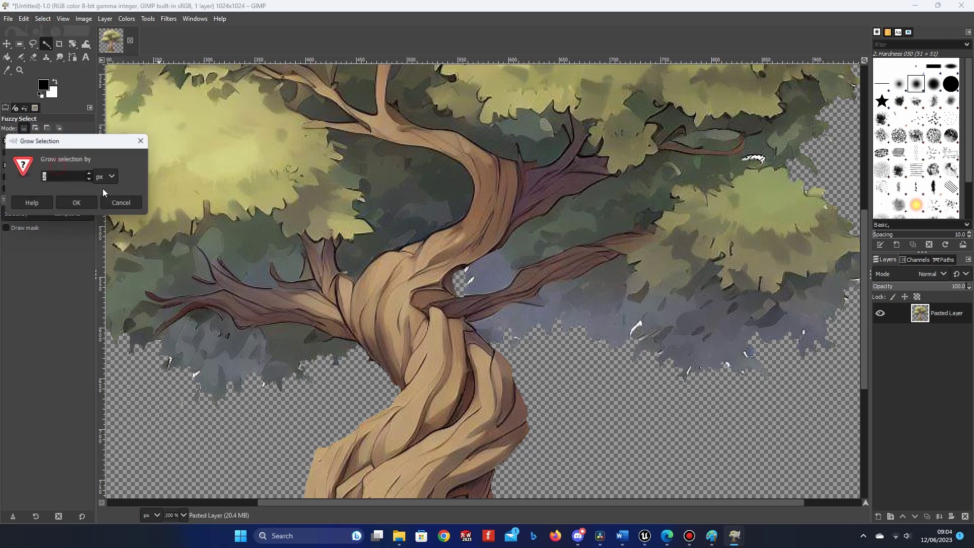
left_click(80, 204)
key("Delete")
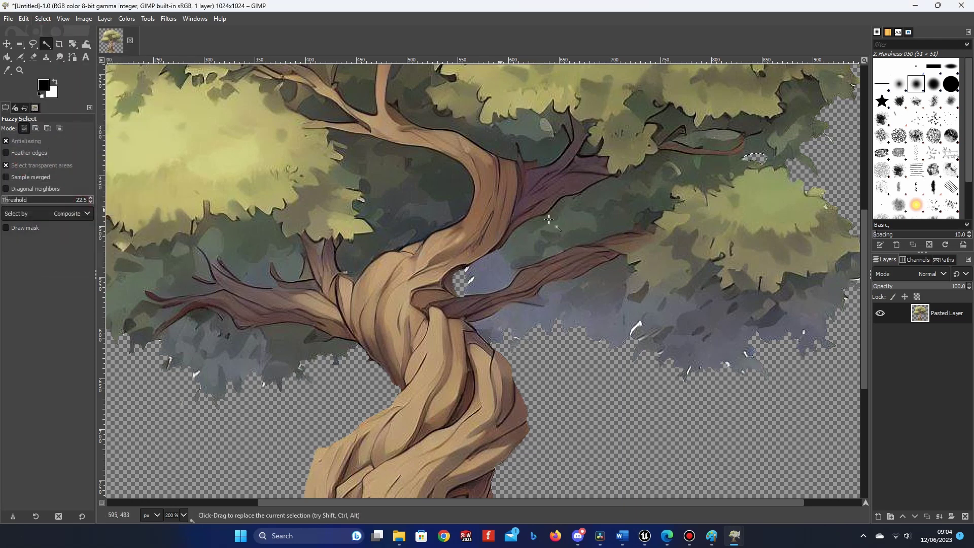
scroll(551, 262, "down", 2, "ctrl")
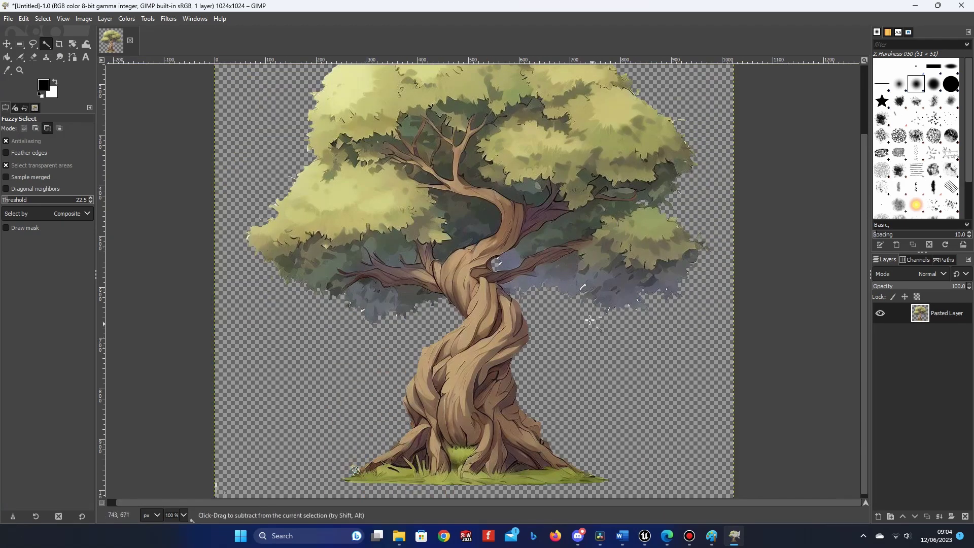
scroll(533, 297, "down", 1, "ctrl")
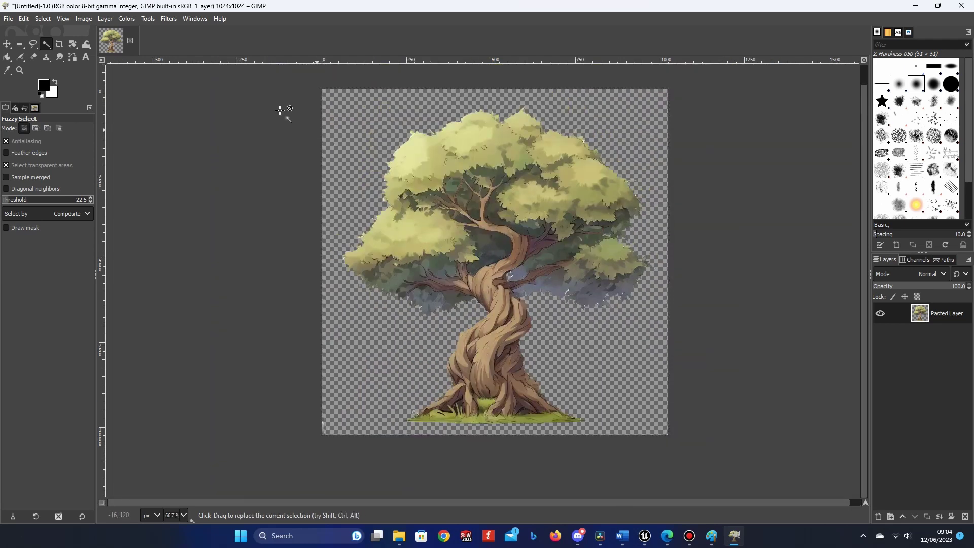
left_click(11, 22)
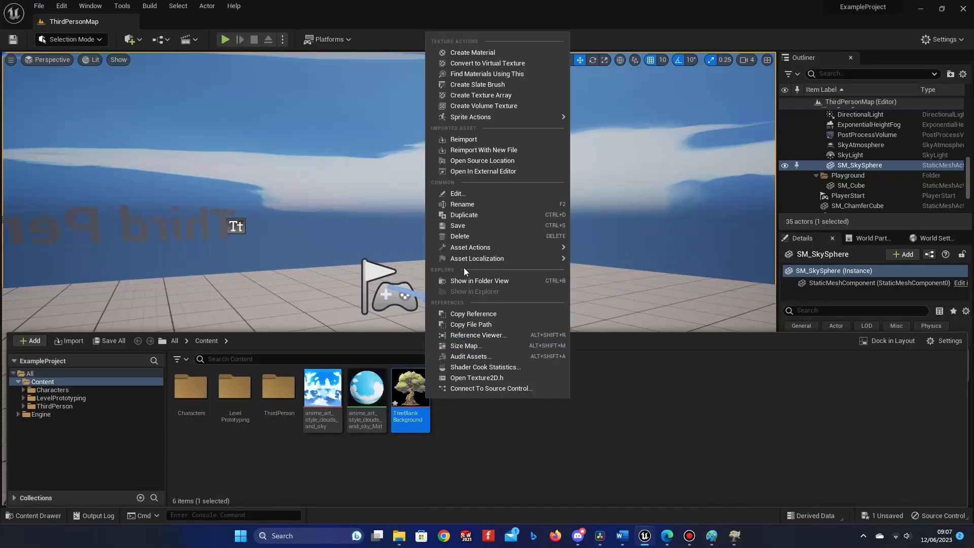
- In Unreal Engine, create a sprite from the TreeBlankBackground texture and place it in the level near the player start
mouse_move(525, 118)
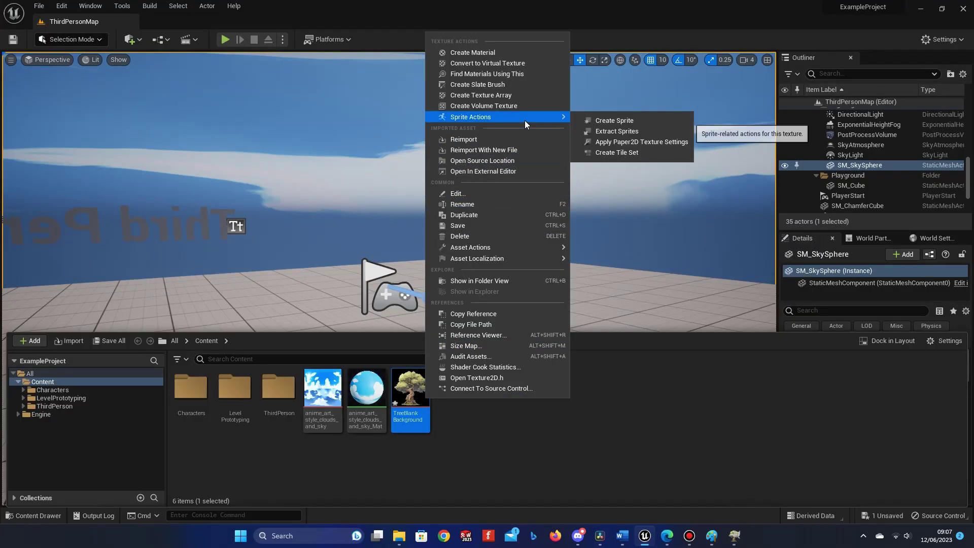
left_click(626, 122)
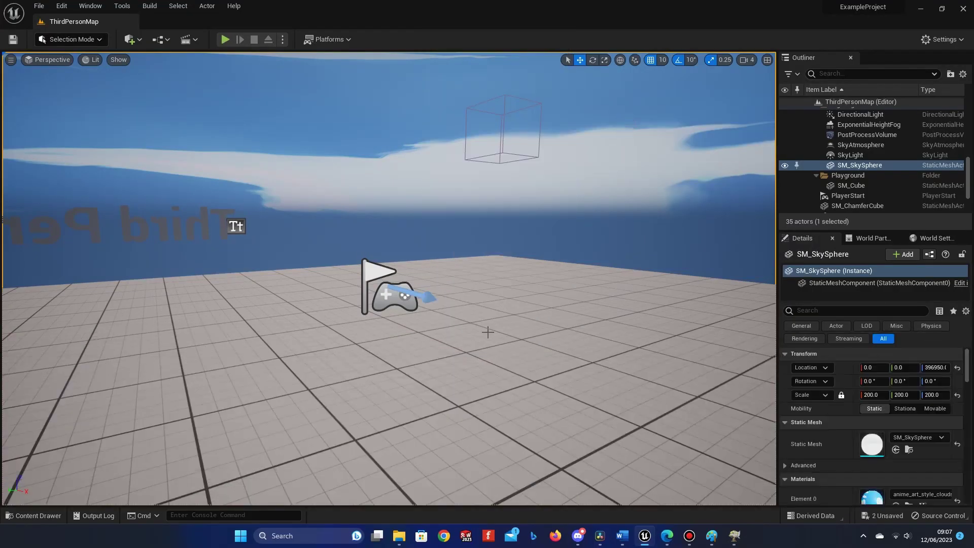
left_click(36, 516)
left_click_drag(452, 397, 489, 50)
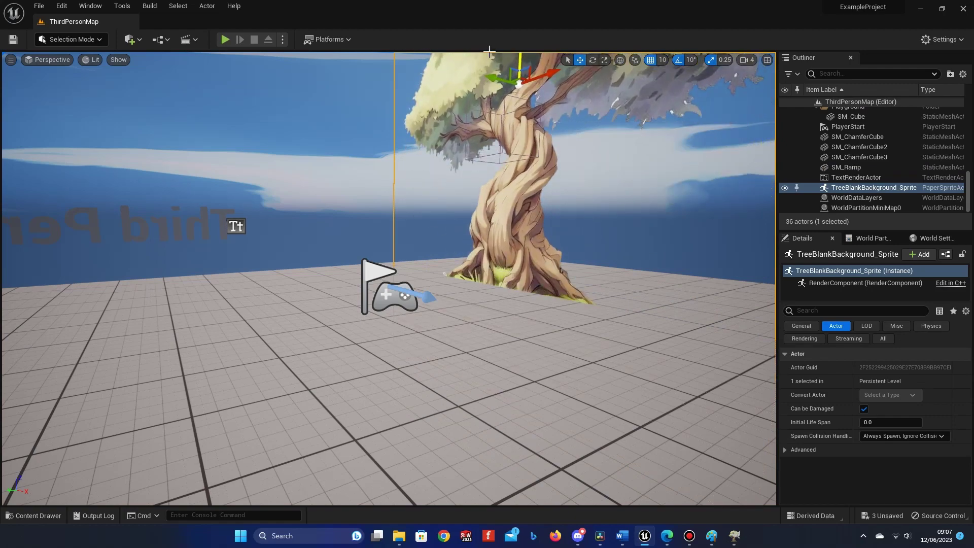
- Play-test the level, running the character around the tree sprite to examine it from the front and side, and stop the session
left_click(225, 39)
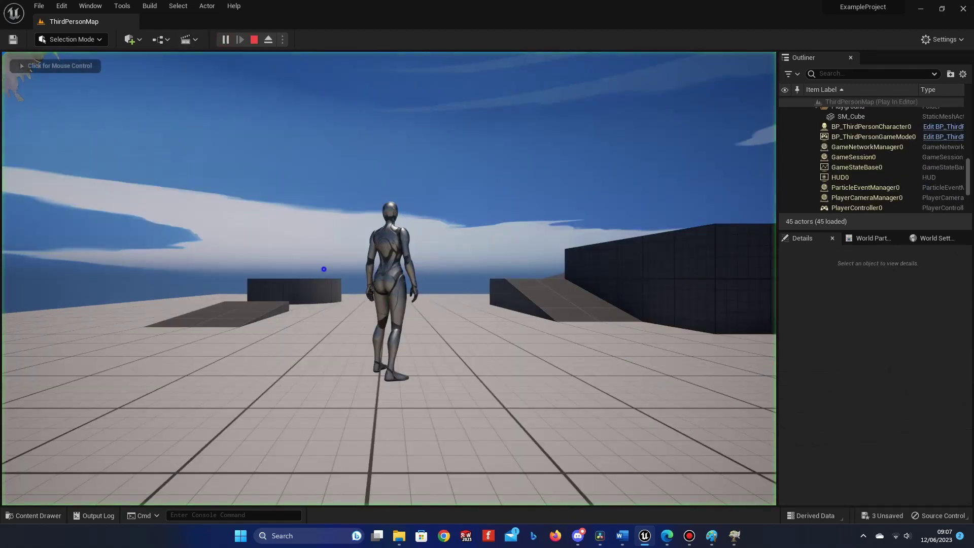
key("w")
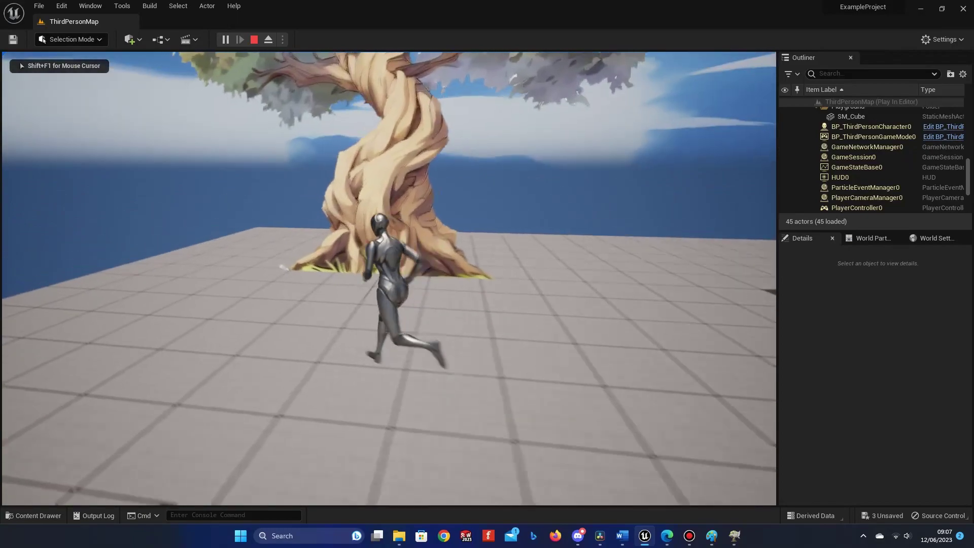
key("s")
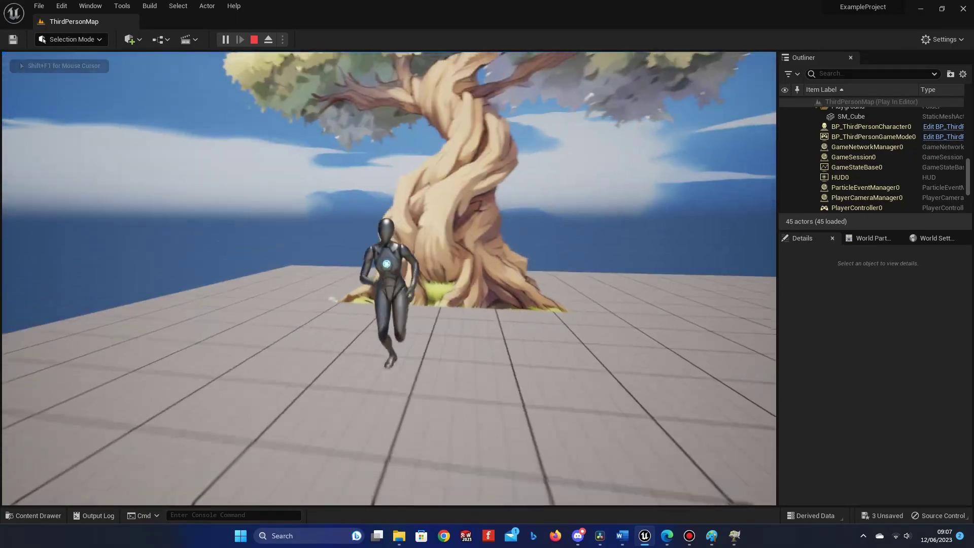
key("w")
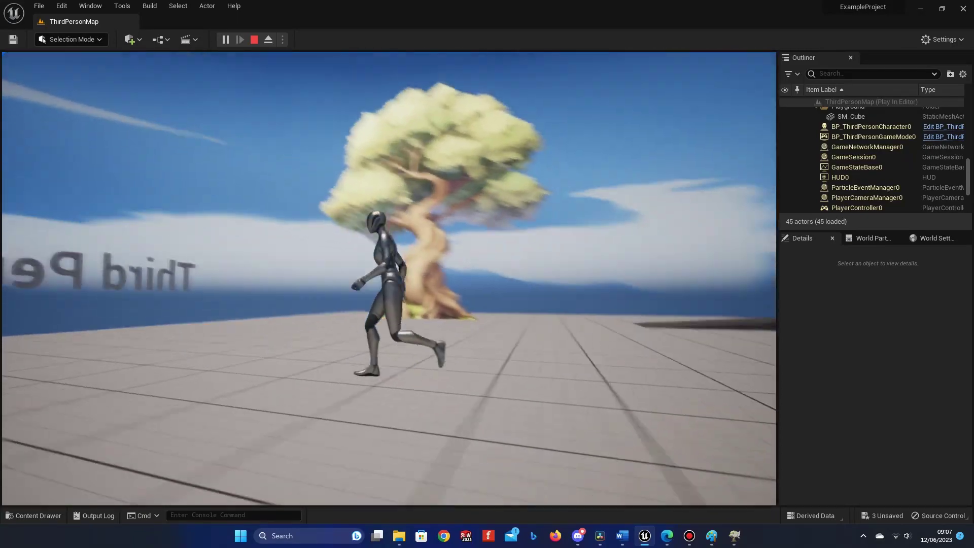
key("w")
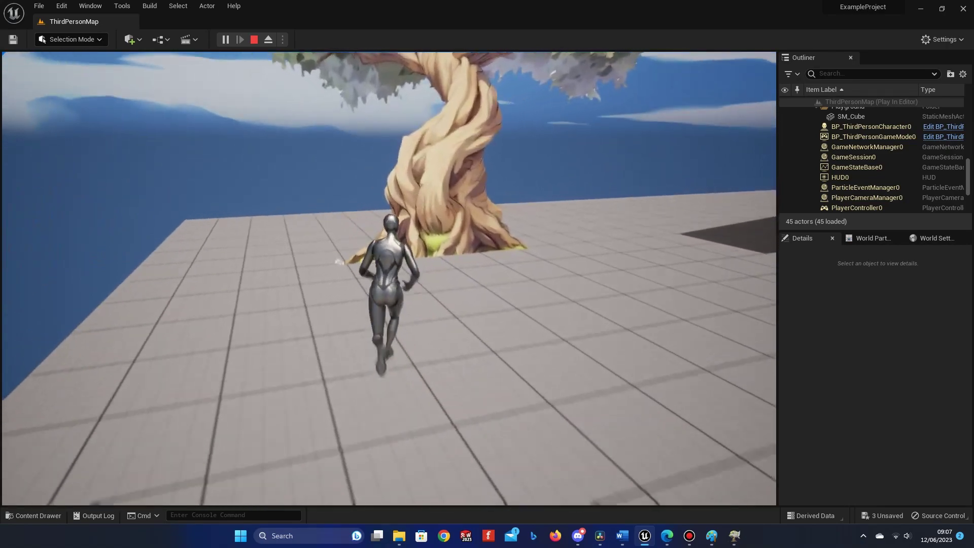
key("s")
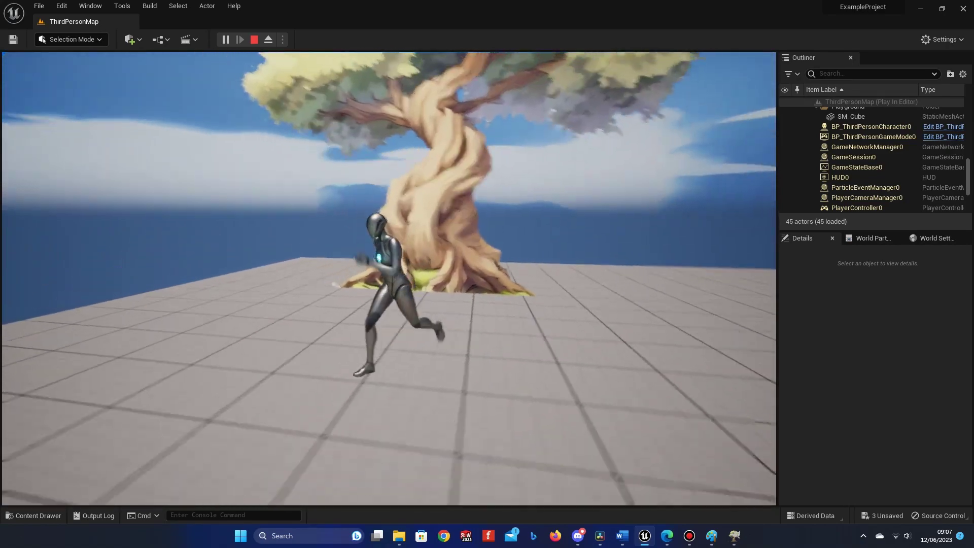
key("d")
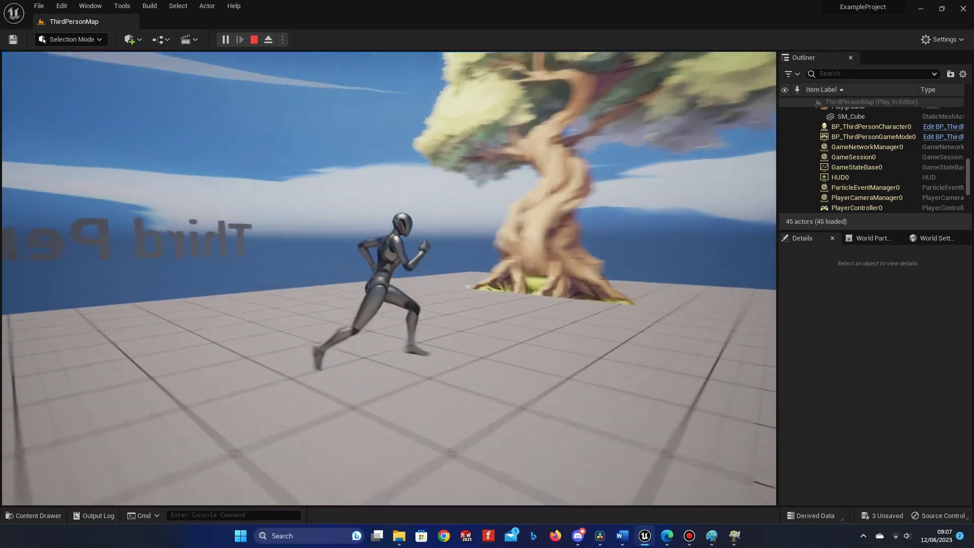
key("a")
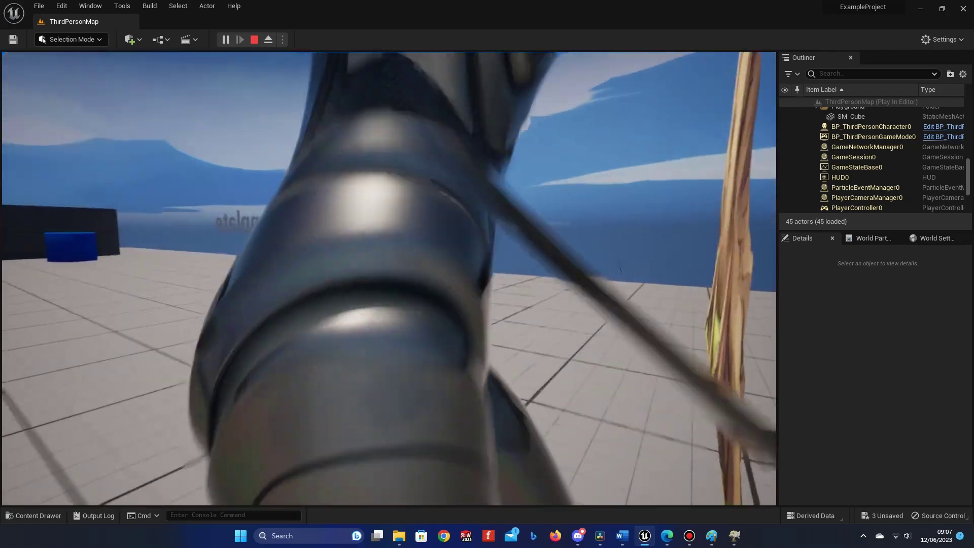
key("d")
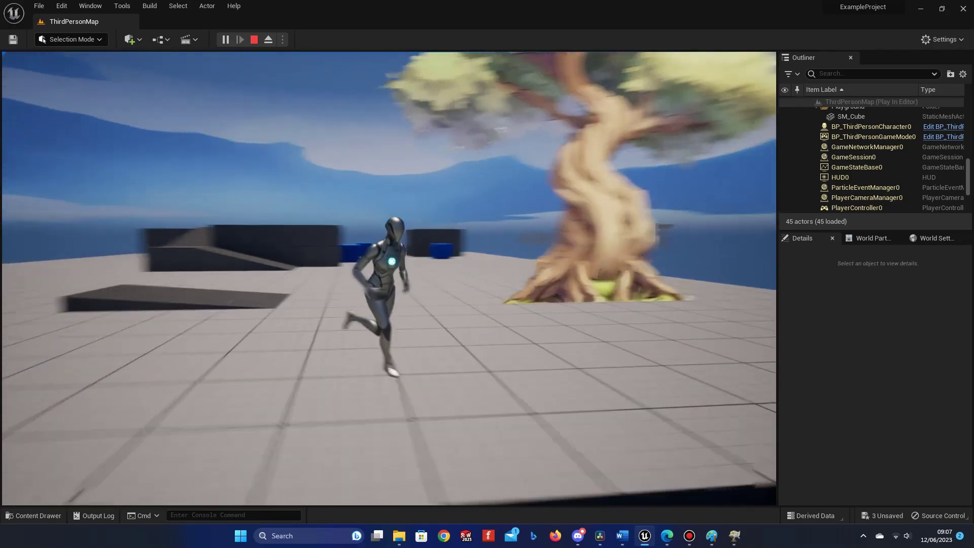
key("Escape")
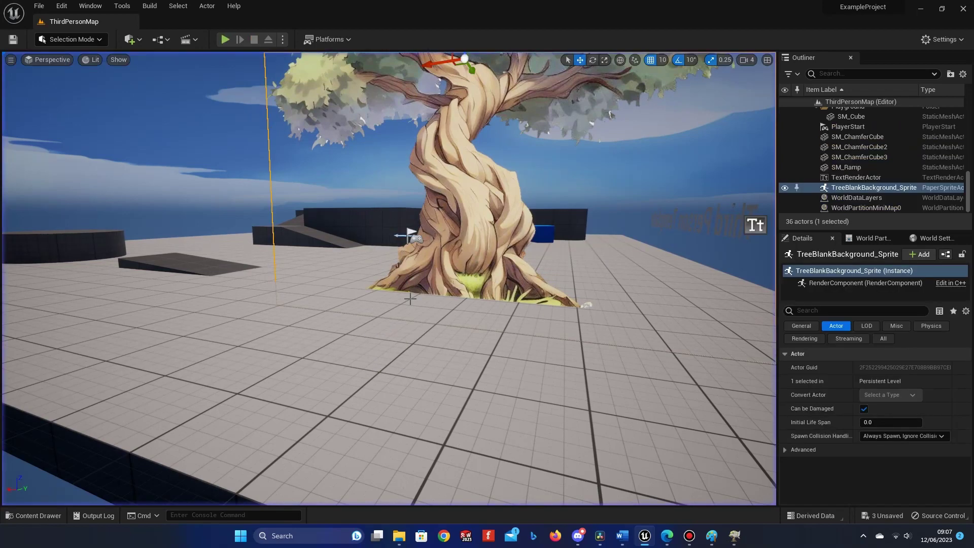
- Create an Actor Blueprint class named Tree_BP in the Content folder and open it for editing
left_click(33, 515)
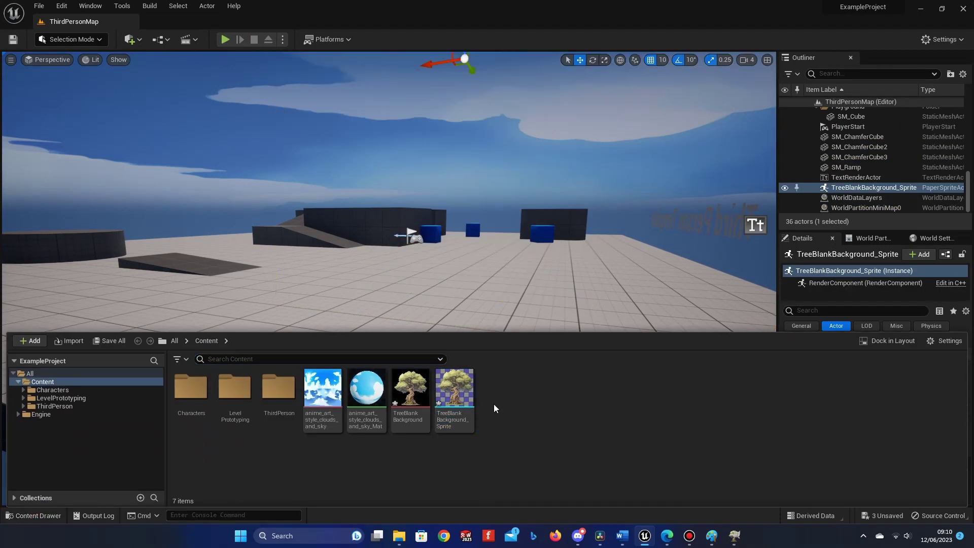
right_click(494, 404)
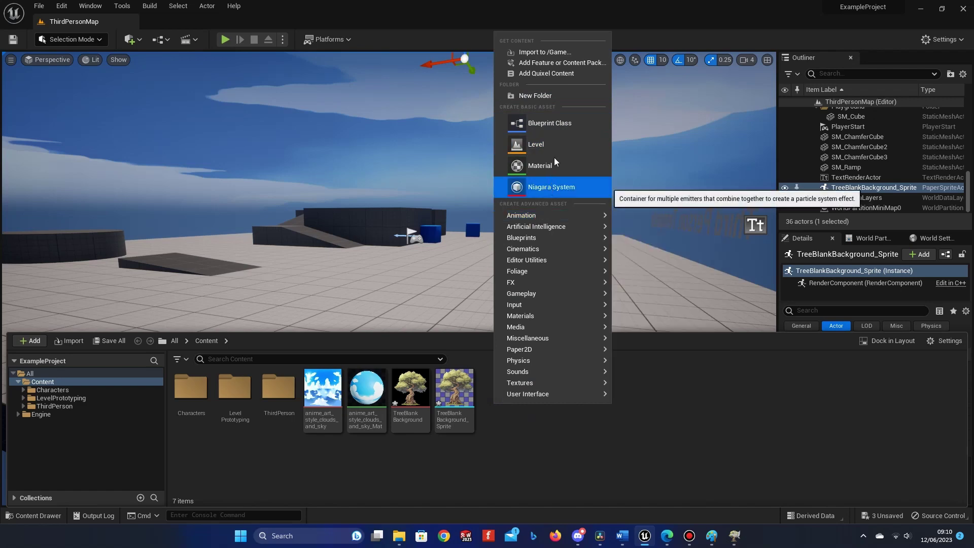
left_click(547, 123)
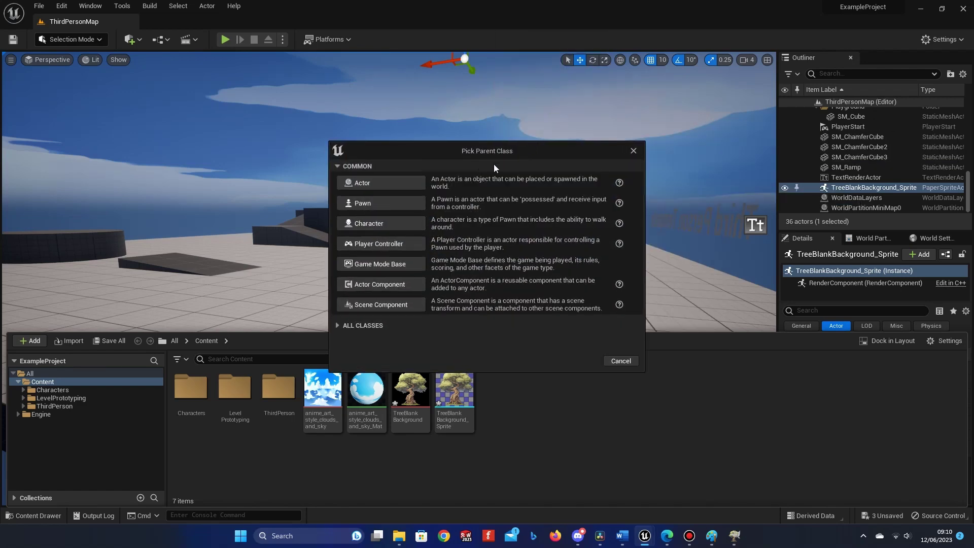
left_click(391, 184)
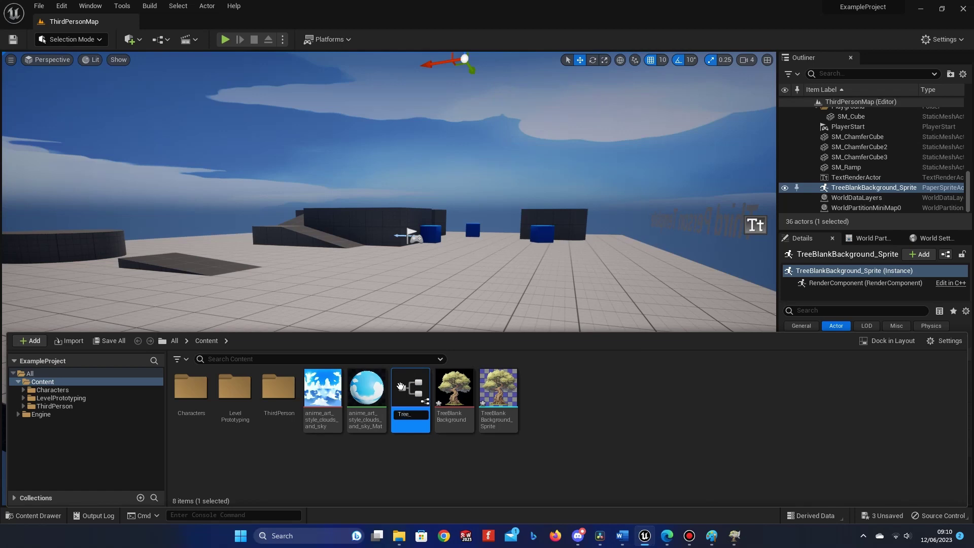
key("Return")
double_click(409, 395)
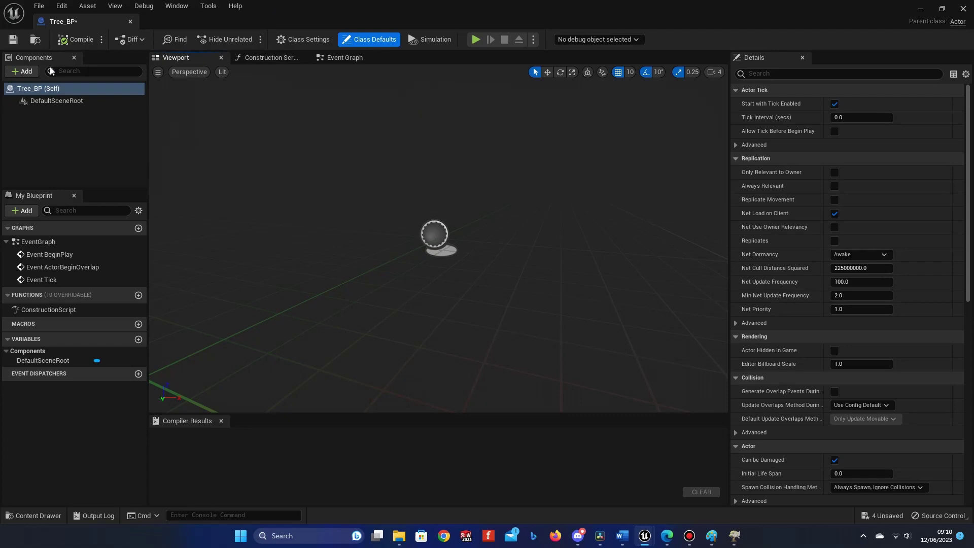
- Add a Billboard component to Tree_BP and assign the TreeBlankBackground texture as its sprite
left_click(26, 71)
type("bi")
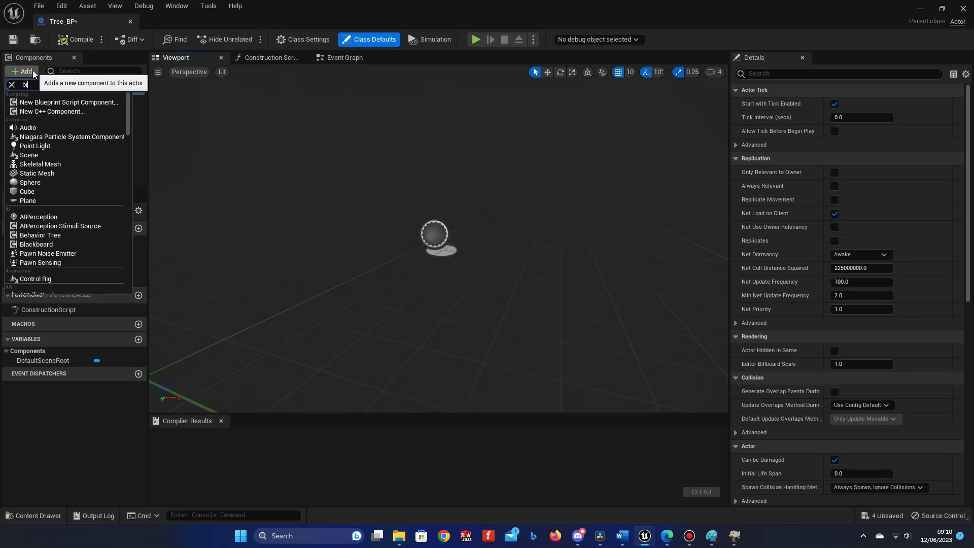
type("ll")
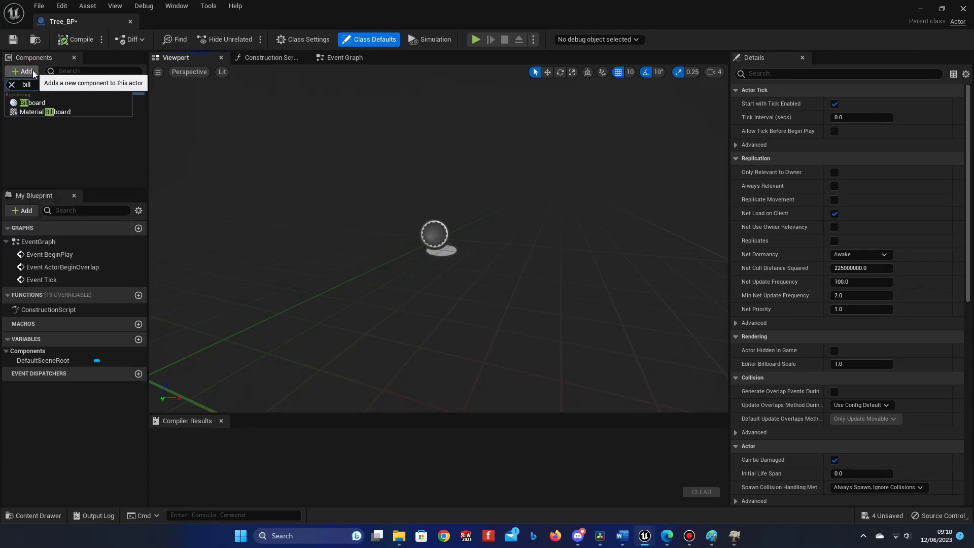
left_click(23, 104)
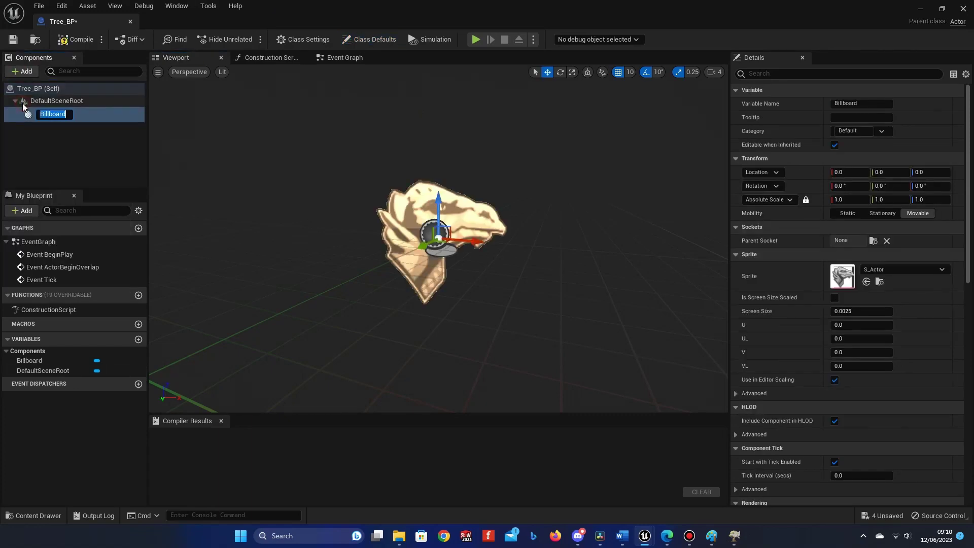
left_click(888, 269)
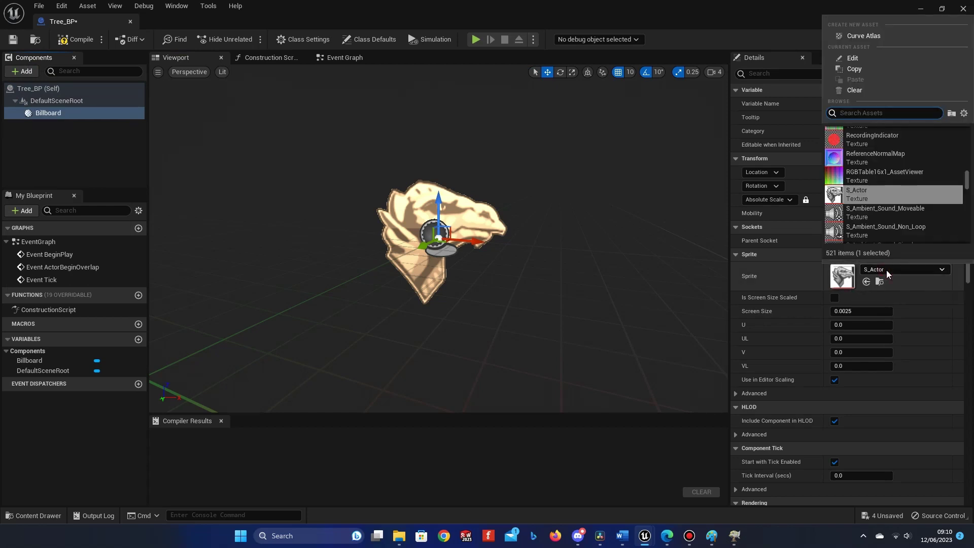
type("tree")
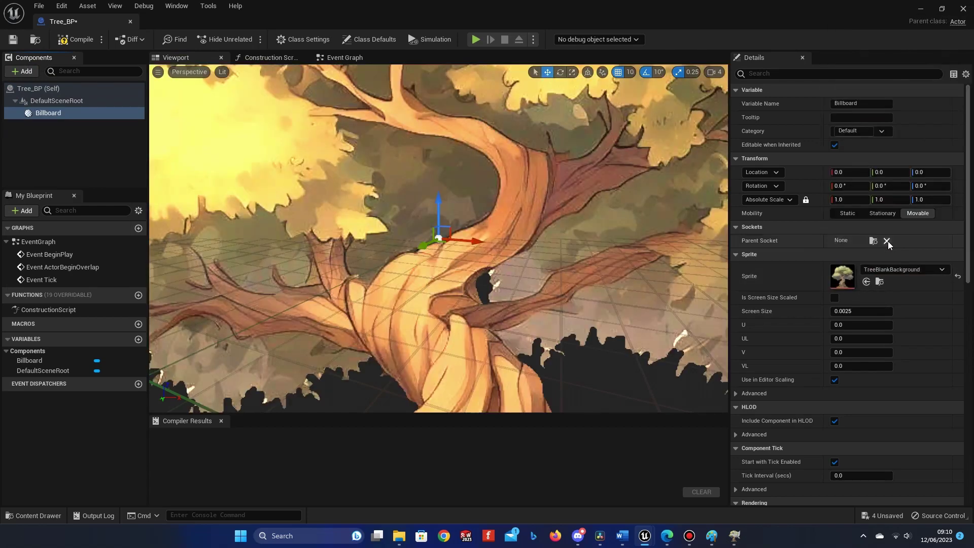
left_click(887, 238)
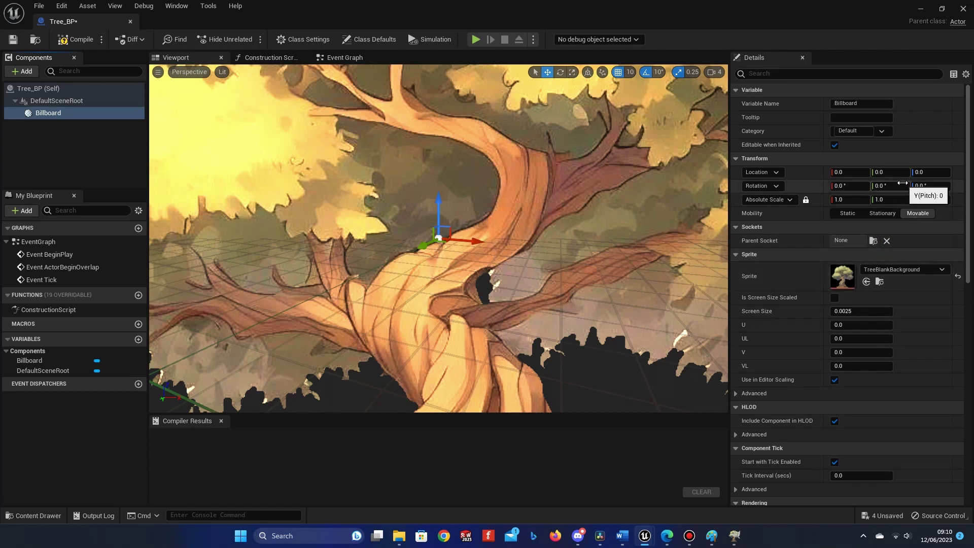
- Scale the billboard uniformly to 0.75
left_click(860, 203)
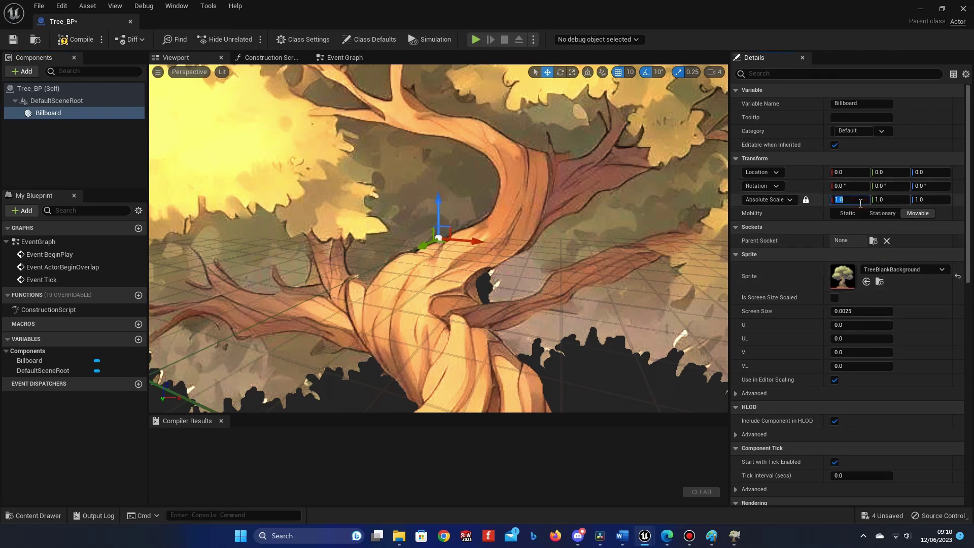
type("0.75")
key("Return")
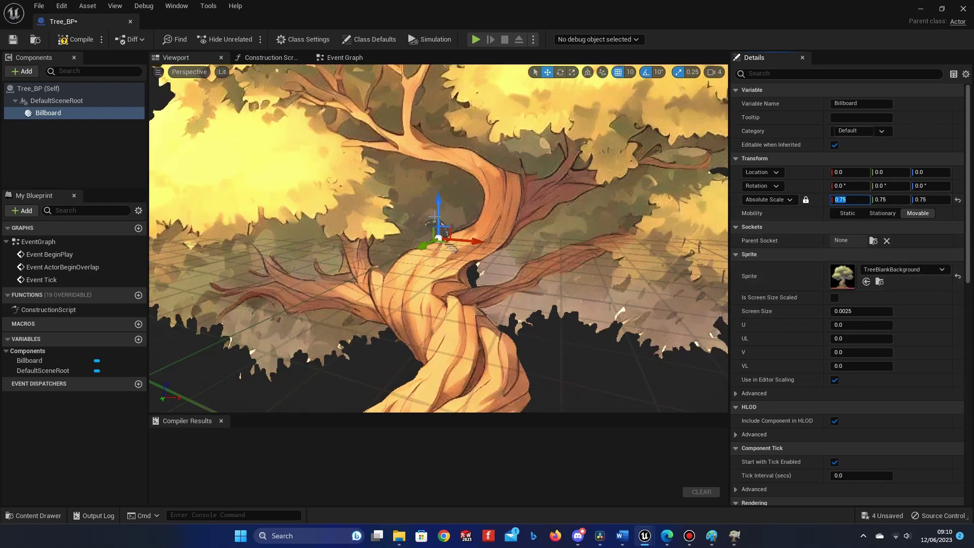
- Raise the billboard to a Z location of 170 so the base of the tree sits at the scene root
left_click_drag(439, 213, 441, 181)
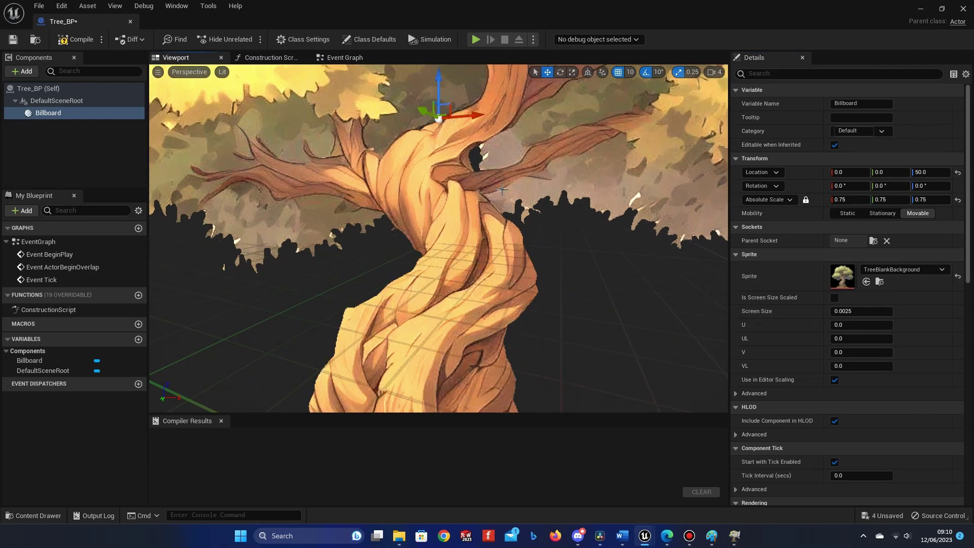
scroll(502, 191, "down", 5)
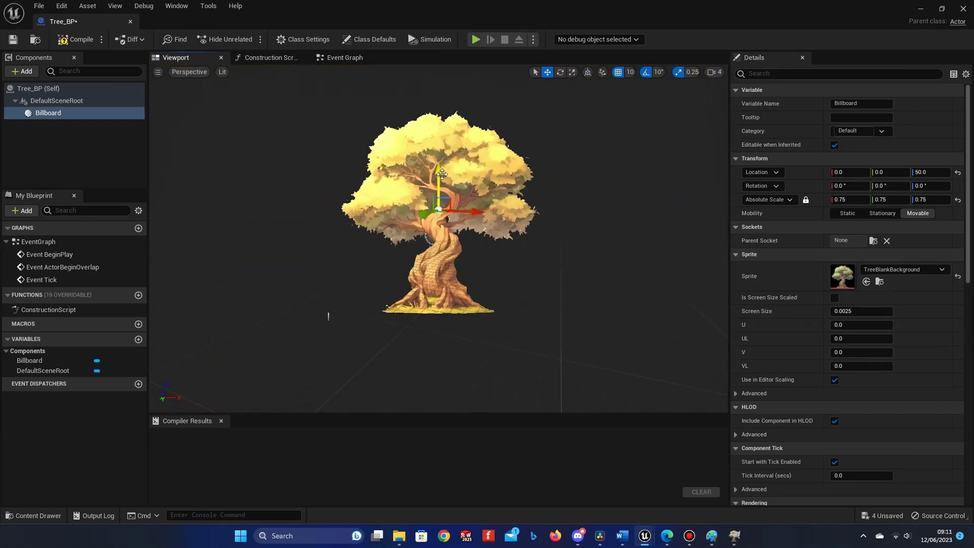
left_click_drag(438, 188, 424, 103)
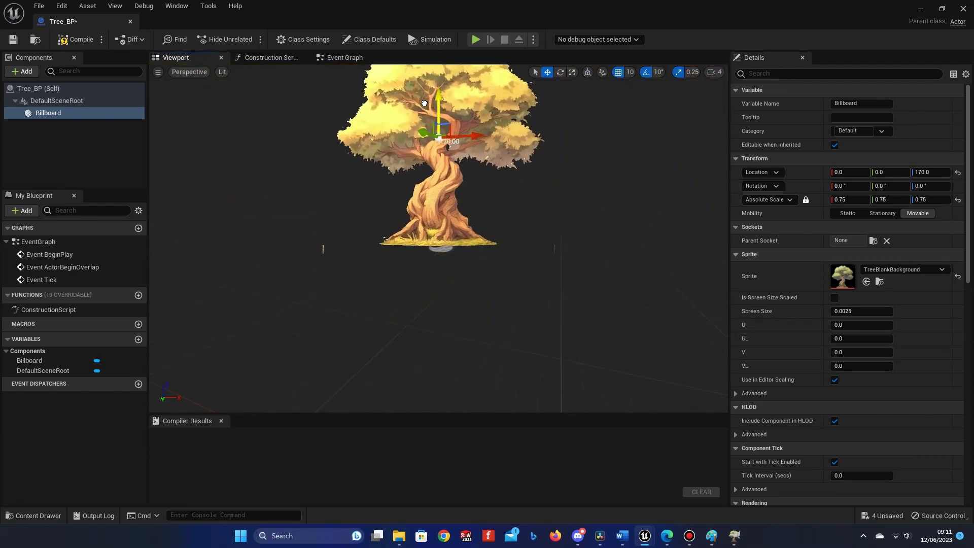
middle_click_drag(362, 232, 392, 284)
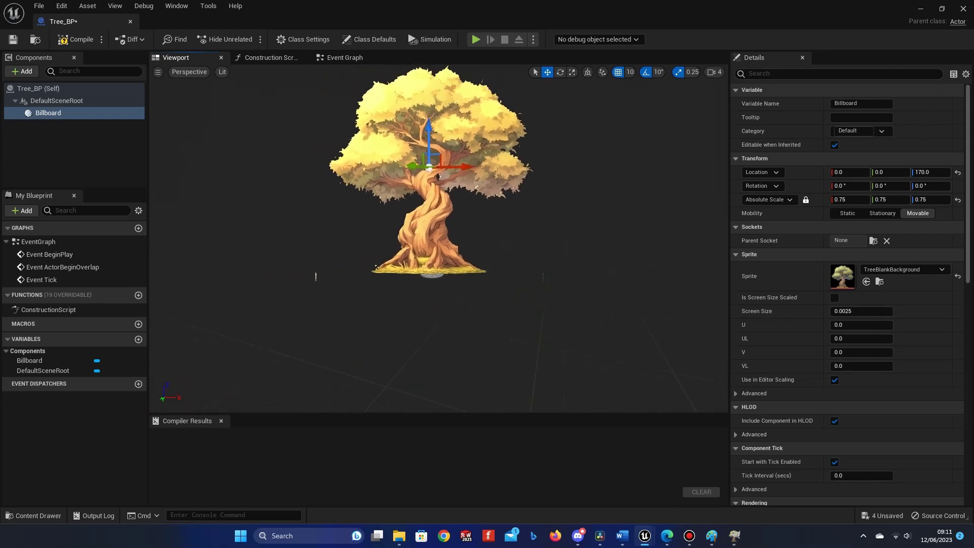
scroll(392, 284, "up", 3)
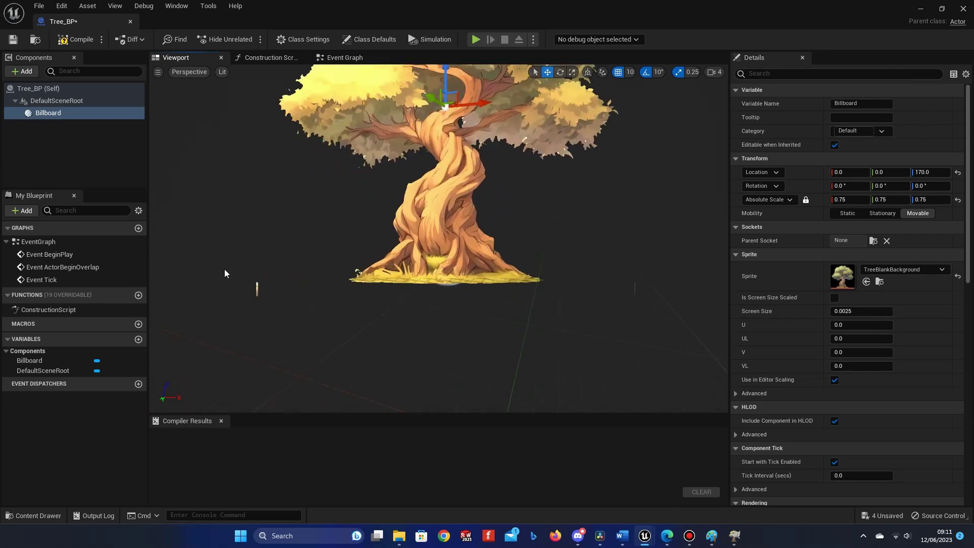
scroll(491, 232, "down", 3)
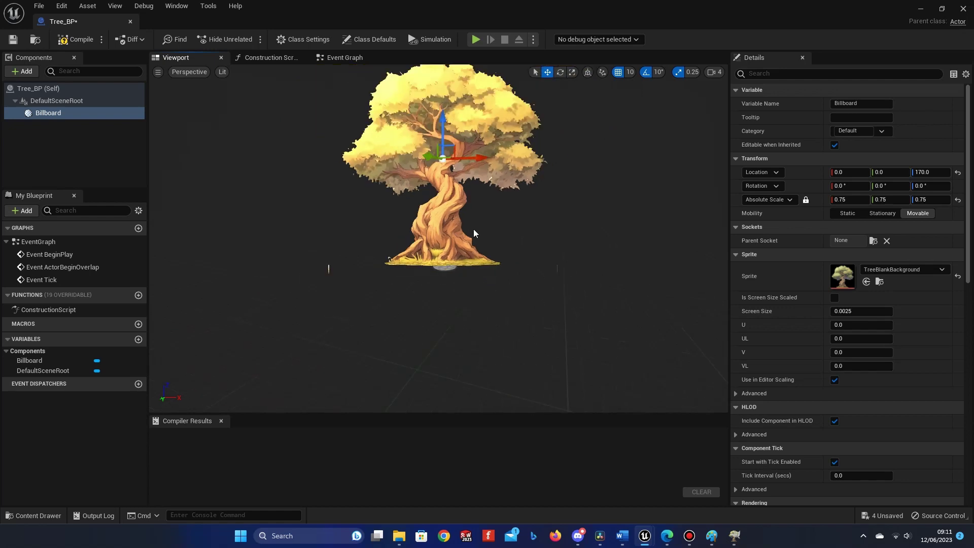
scroll(510, 225, "up", 1)
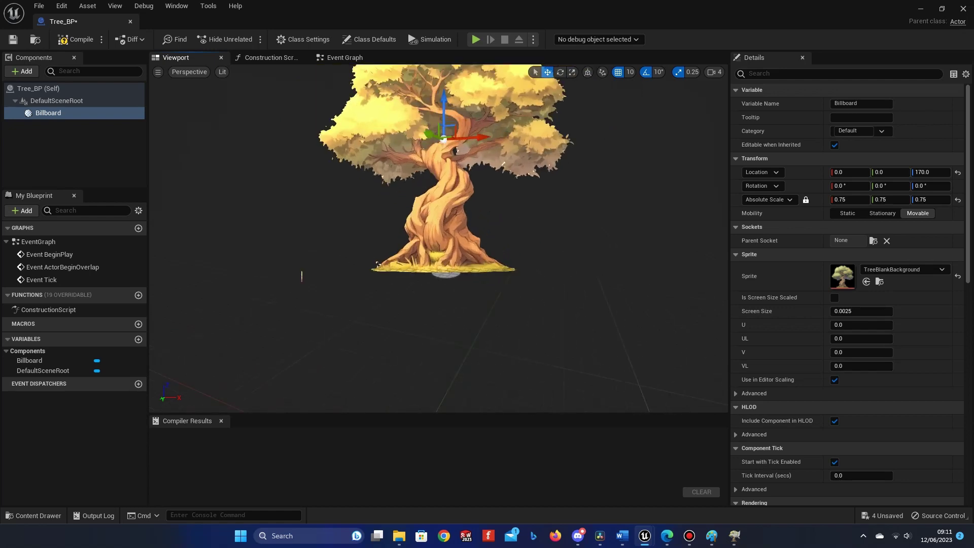
middle_click_drag(160, 235, 155, 176)
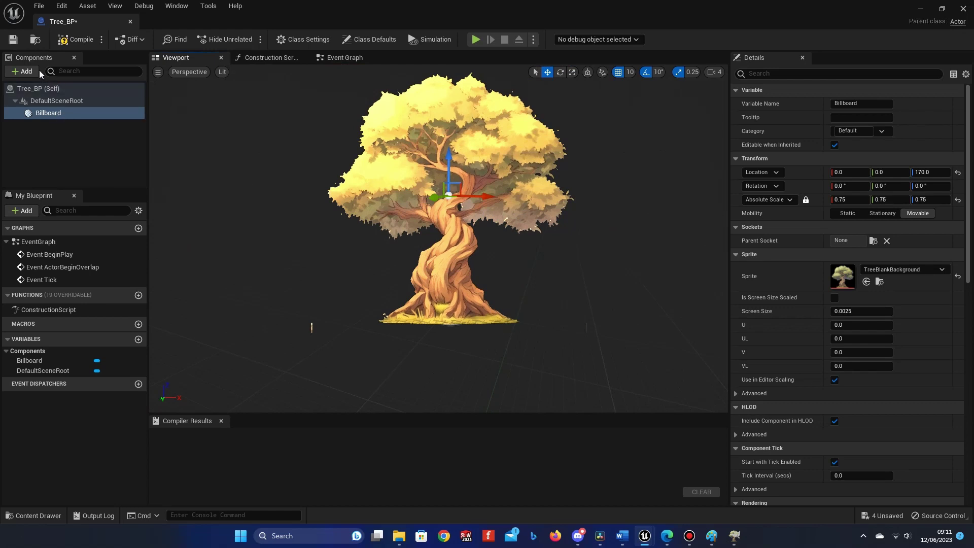
- Add a Box Collision component beneath the billboard
left_click(23, 71)
type("c")
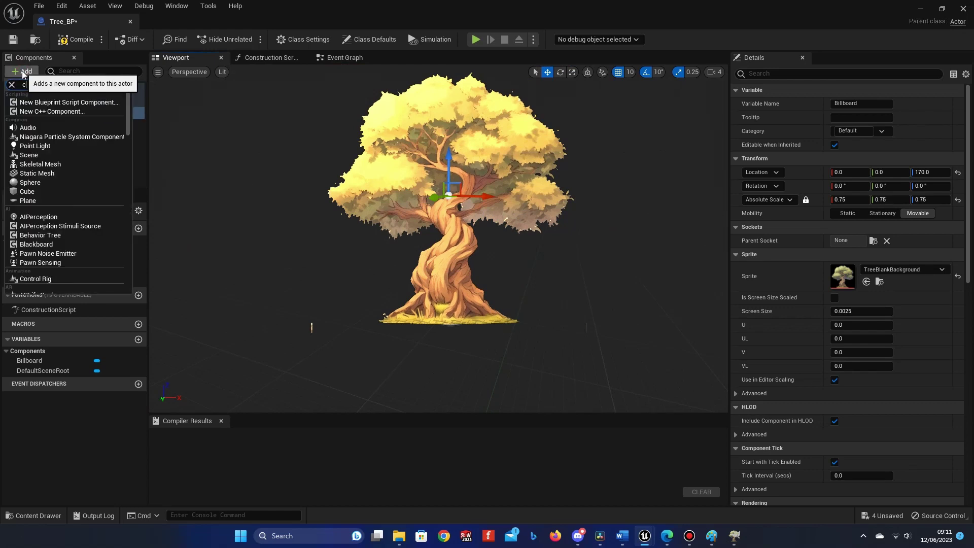
type("oll")
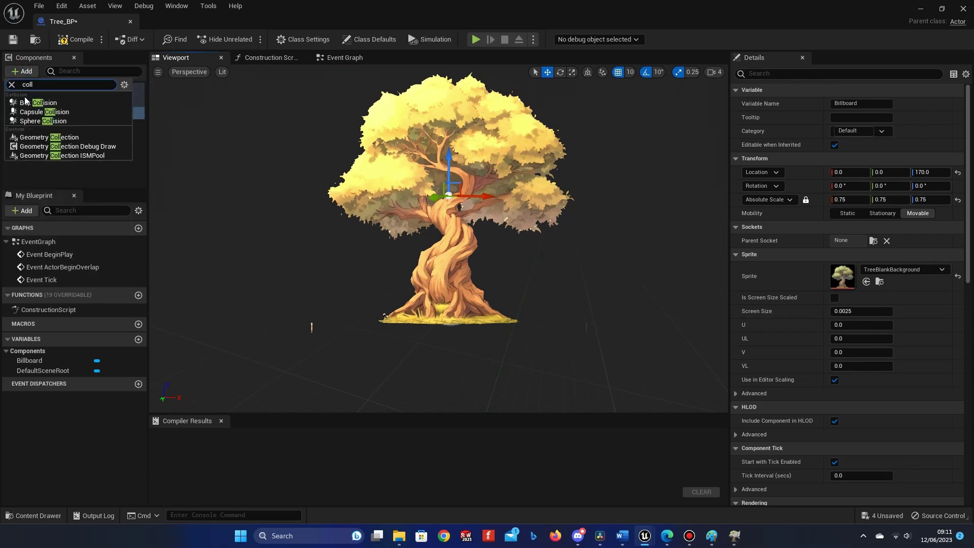
left_click(52, 110)
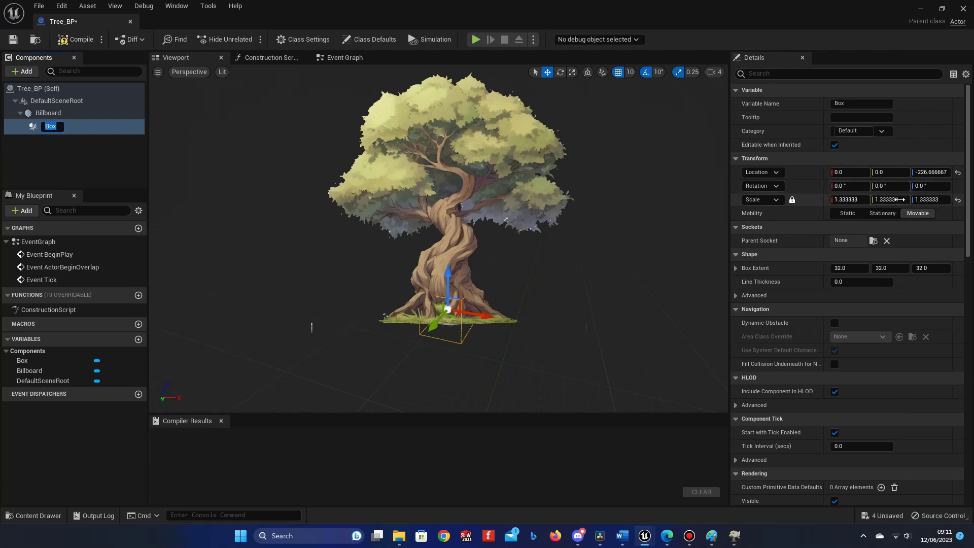
- Unlock the box's scale ratio, scale it to about 2.185 × 1.37 × 4.4, and raise it around the trunk to about Z -106.67
left_click(793, 202)
left_click_drag(857, 200, 876, 204)
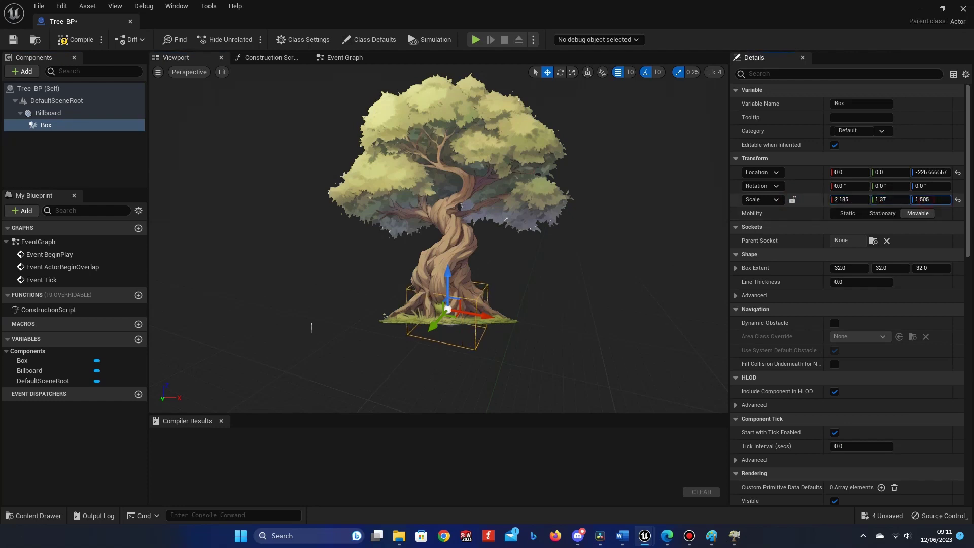
left_click_drag(925, 200, 963, 200)
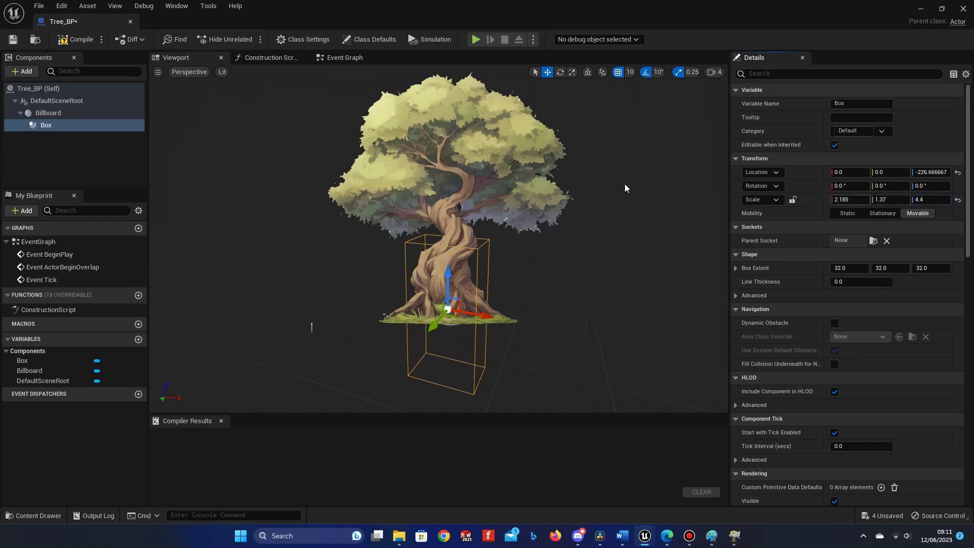
left_click_drag(450, 283, 442, 226)
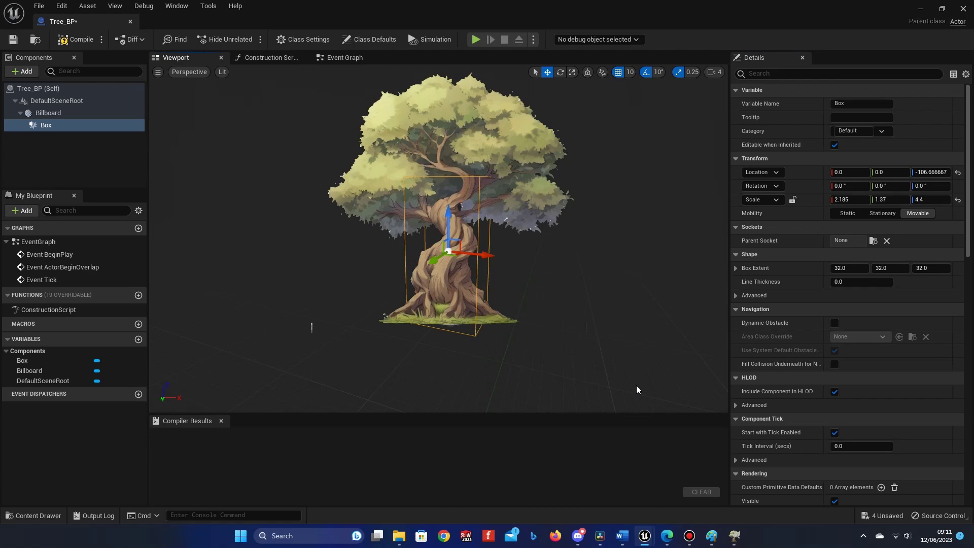
- Turn off Hidden in Game for the billboard component
left_click(498, 140)
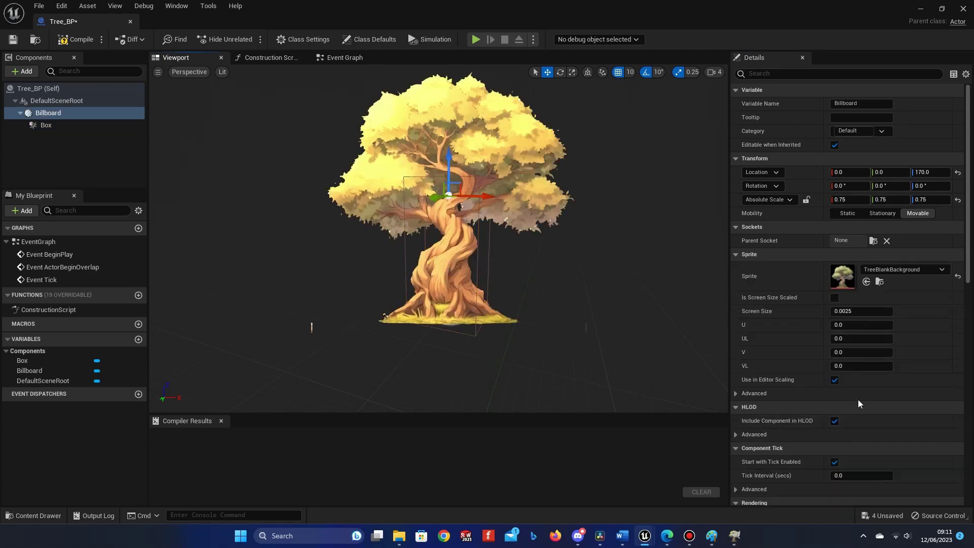
scroll(853, 396, "down", 10)
scroll(827, 357, "up", 2)
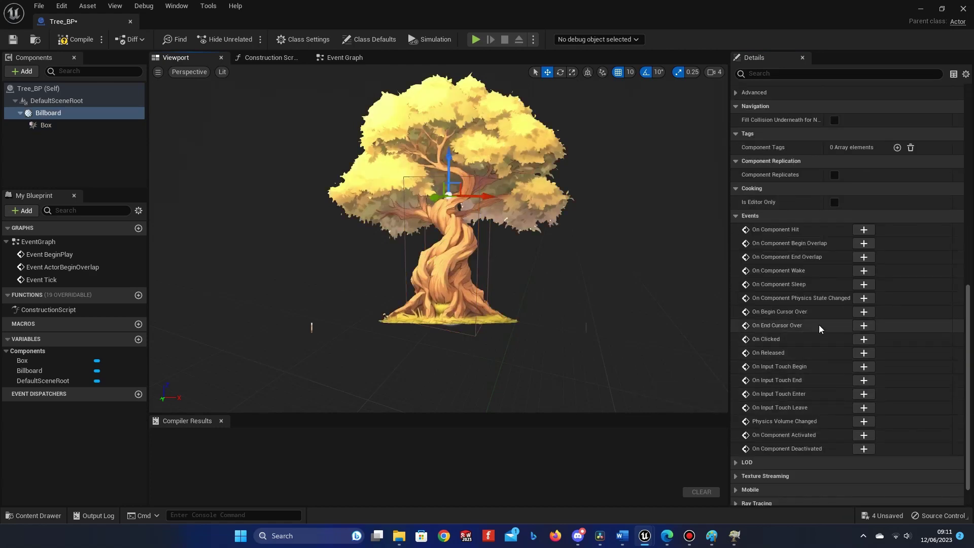
scroll(819, 326, "down", 2)
scroll(820, 401, "up", 5)
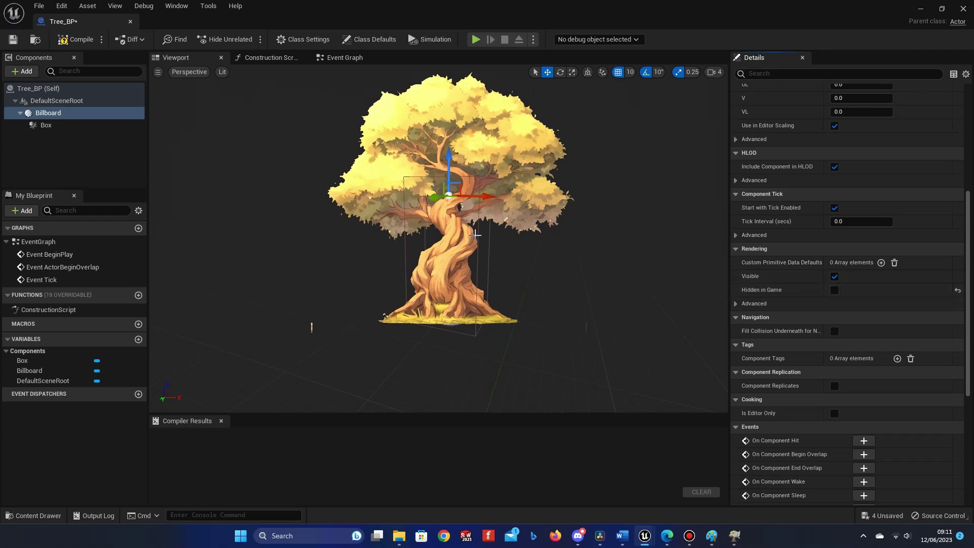
- Set the collision box's collision preset to BlockAll, then compile and close the Tree_BP Blueprint
left_click(478, 232)
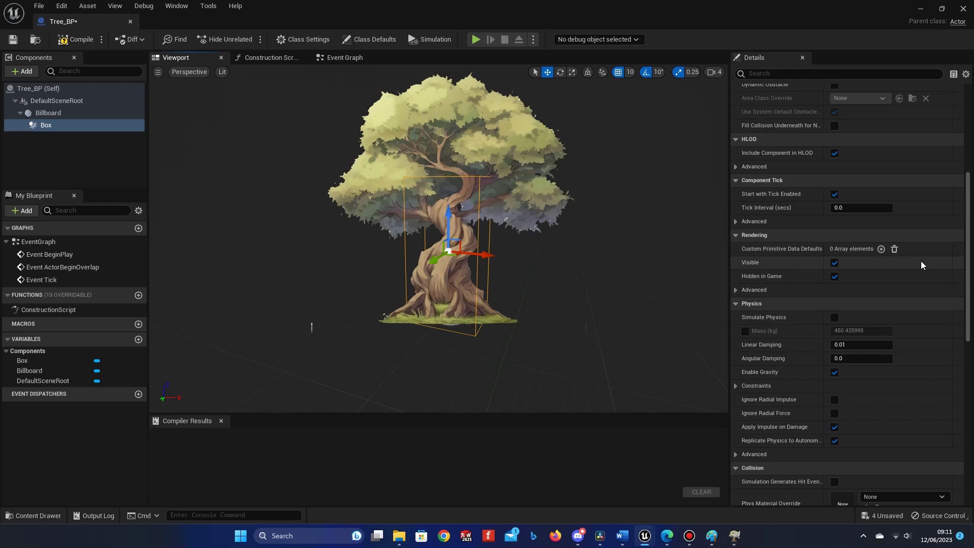
scroll(885, 295, "up", 1)
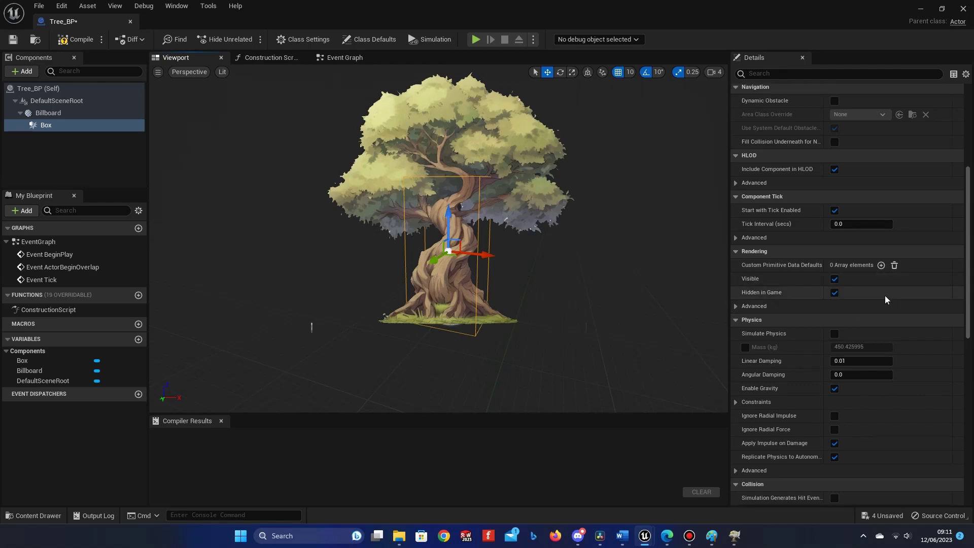
scroll(885, 295, "down", 5)
scroll(867, 298, "down", 5)
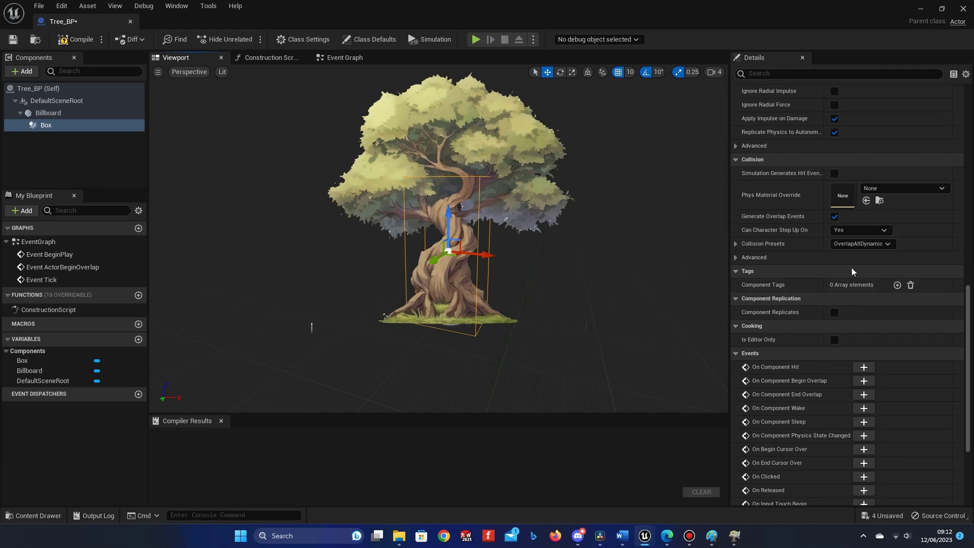
left_click(869, 243)
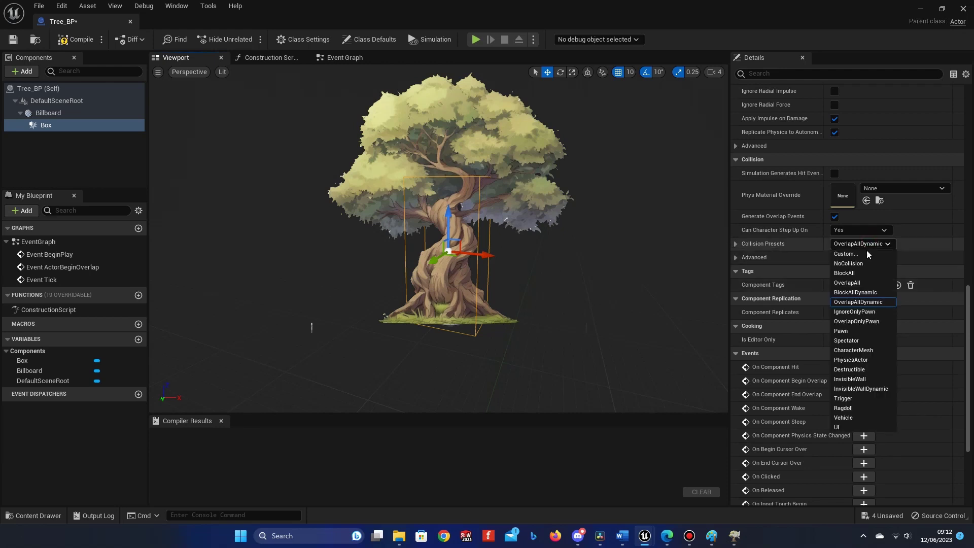
left_click(853, 273)
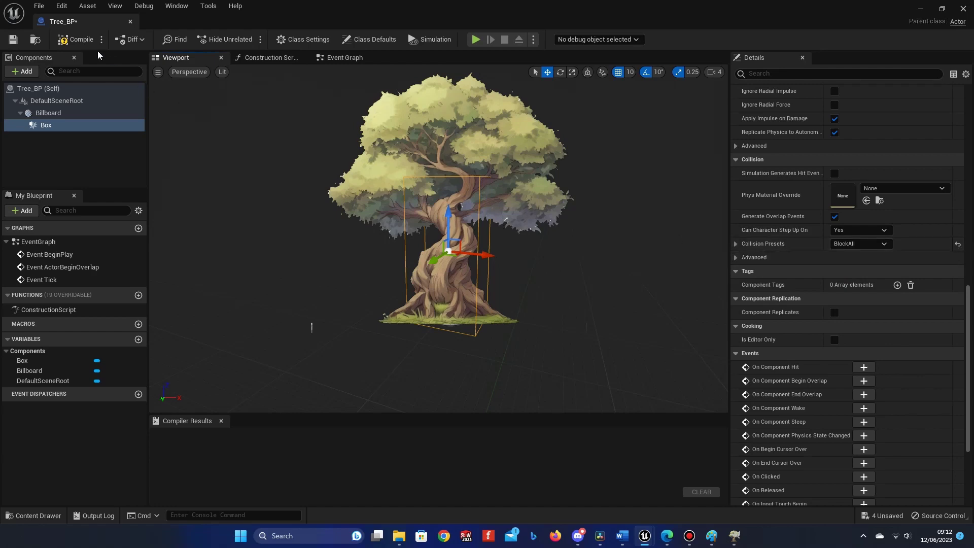
left_click(76, 39)
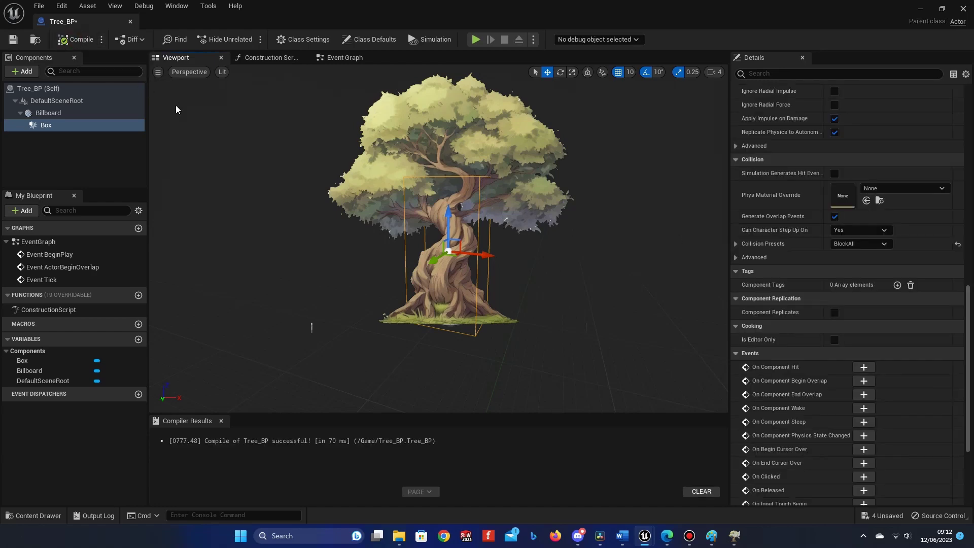
left_click(963, 9)
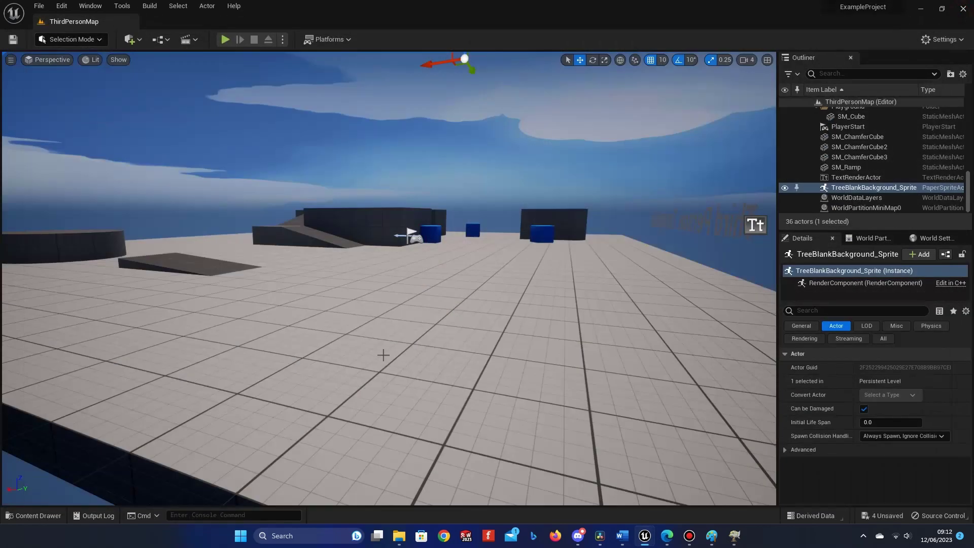
- Place Tree_BP on the level floor at about X 610, Y 430 and start a play-test
left_click(41, 514)
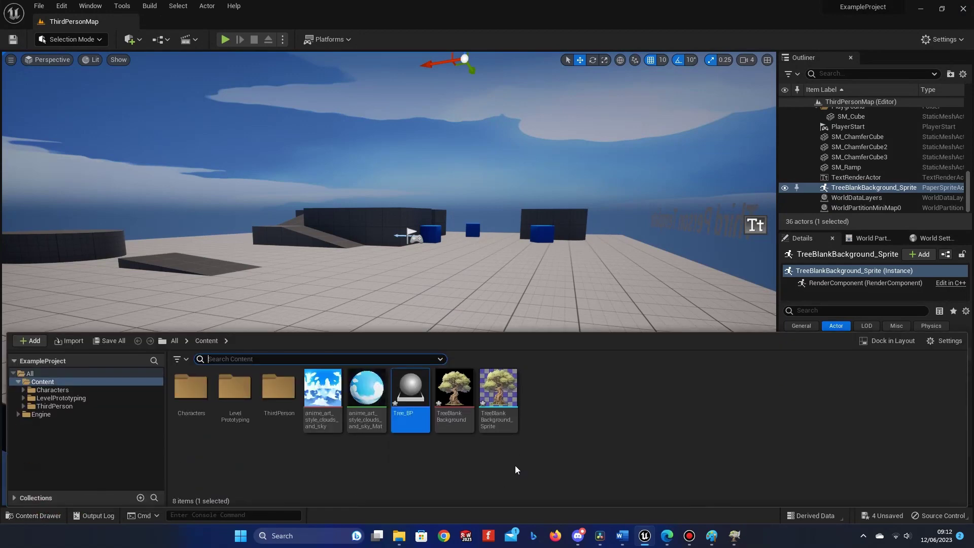
left_click_drag(406, 407, 434, 318)
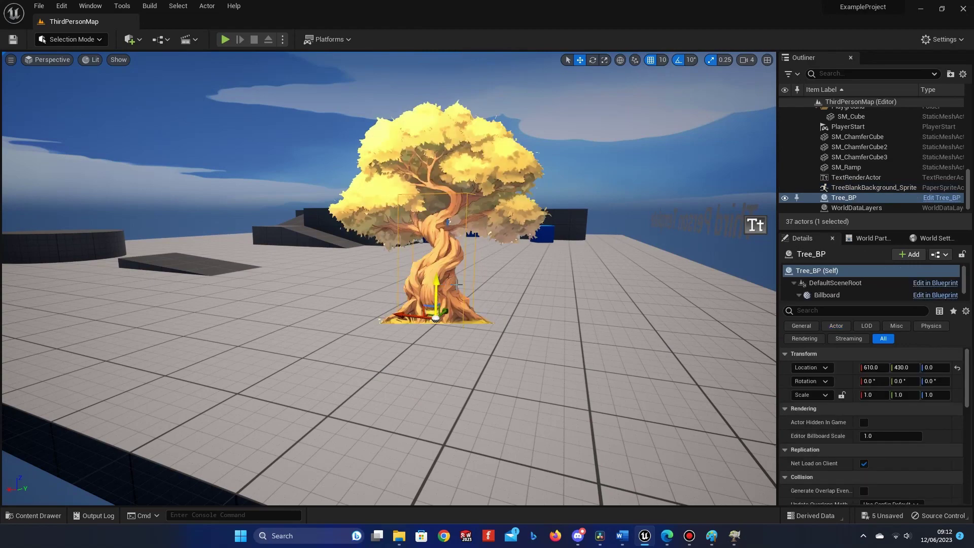
left_click(225, 39)
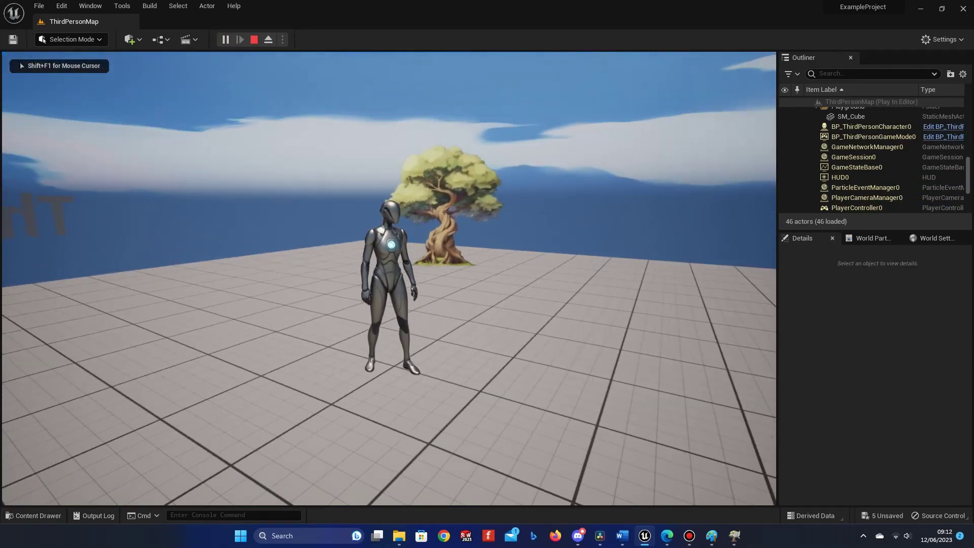
- Run the character around and up against the tree to check that it faces the camera and blocks movement
key("w")
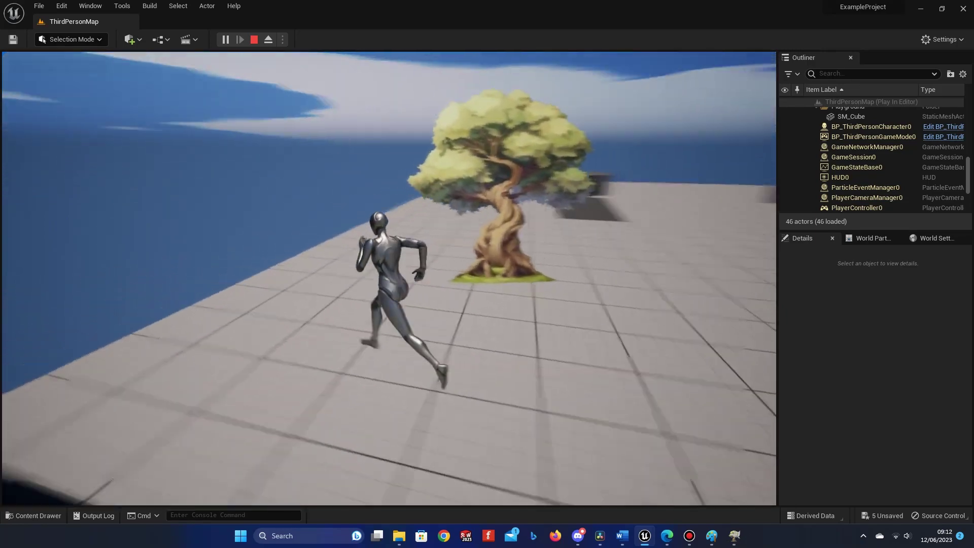
key("d")
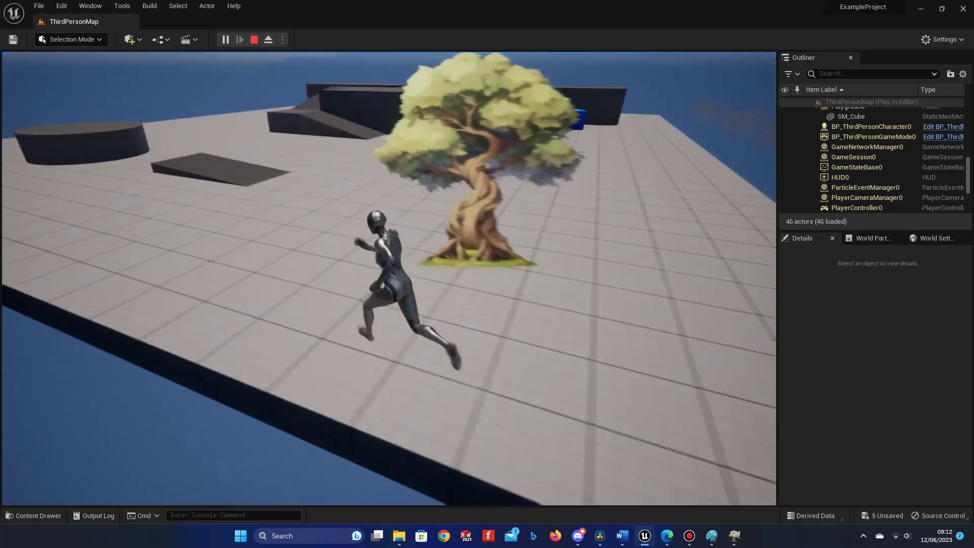
key("d")
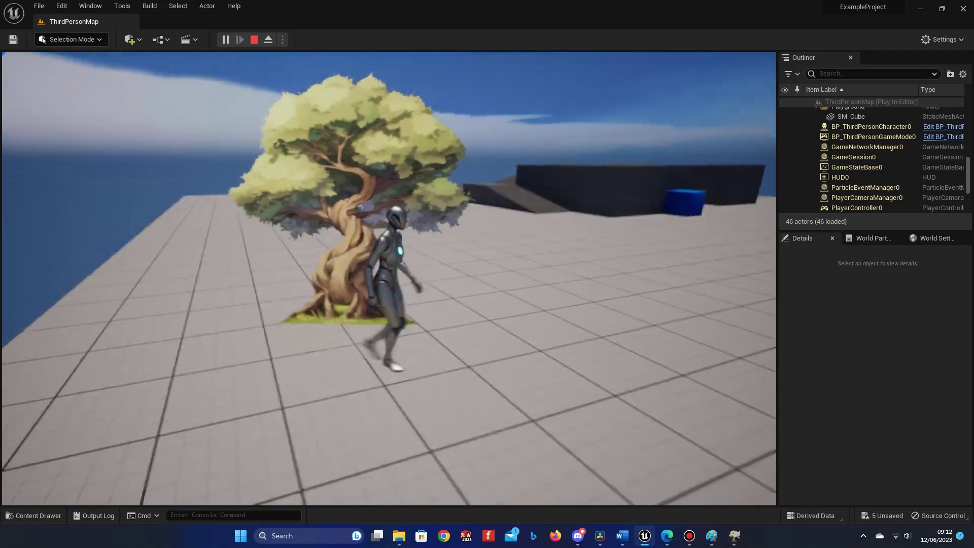
key("w")
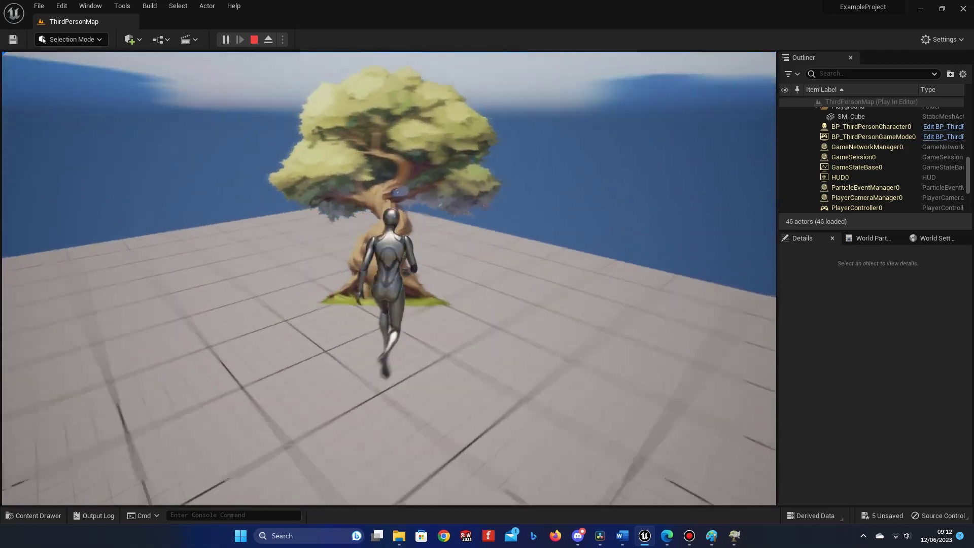
key("w")
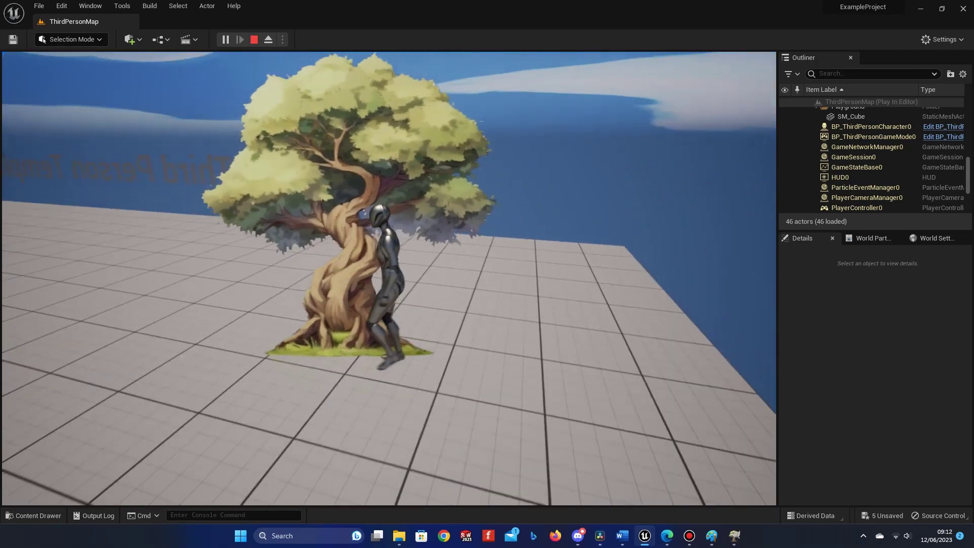
key("a")
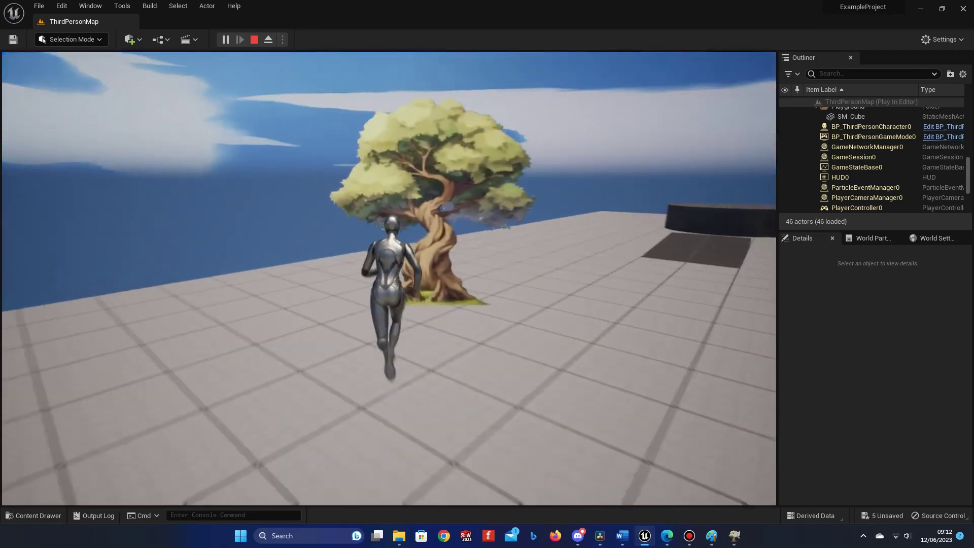
key("s")
key("d")
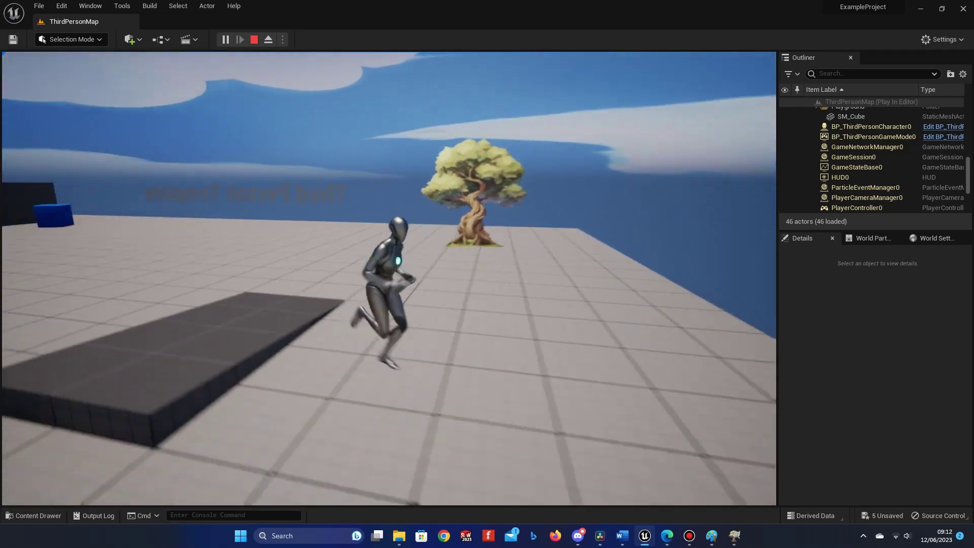
key("w")
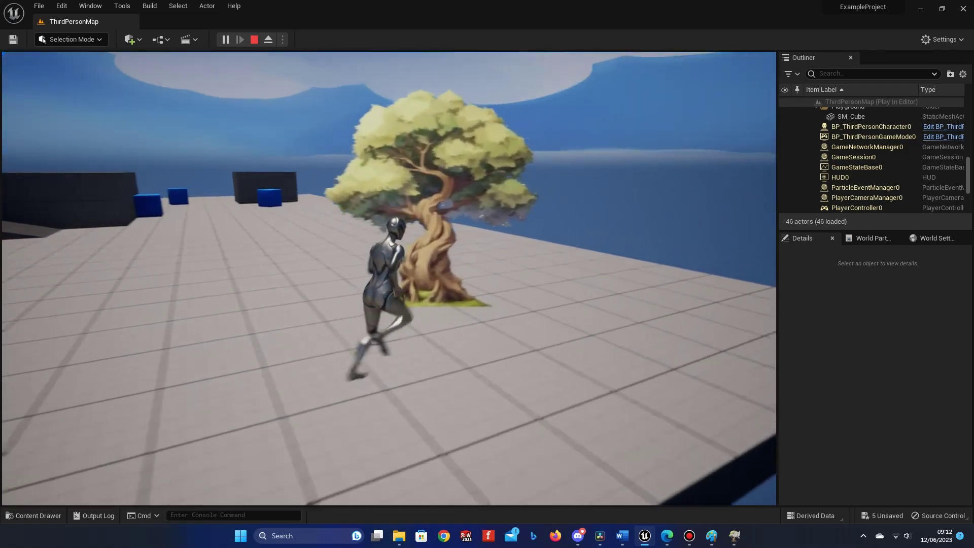
key("d")
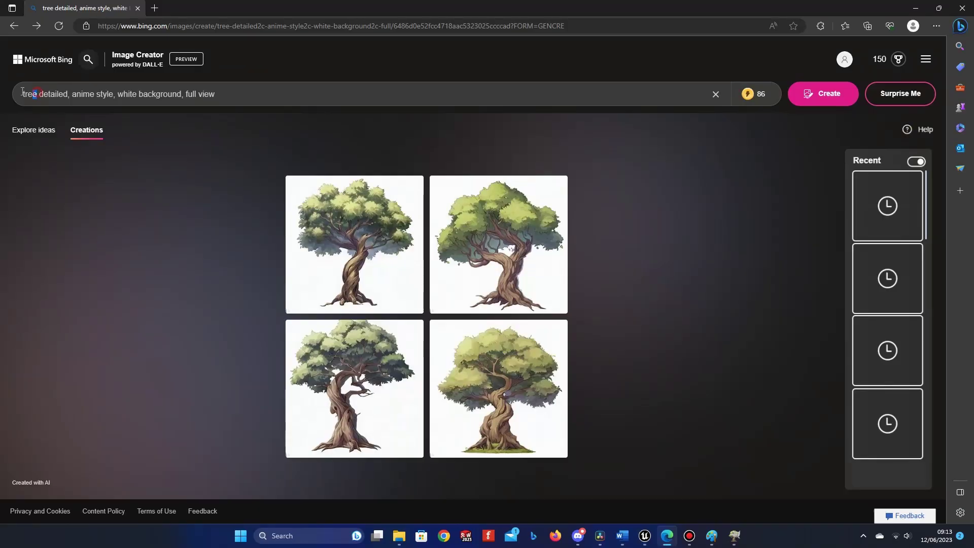
- In Bing Image Creator, generate images for "cow detailed, anime style, white background, full view" and copy the black-and-white cow image
double_click(24, 94)
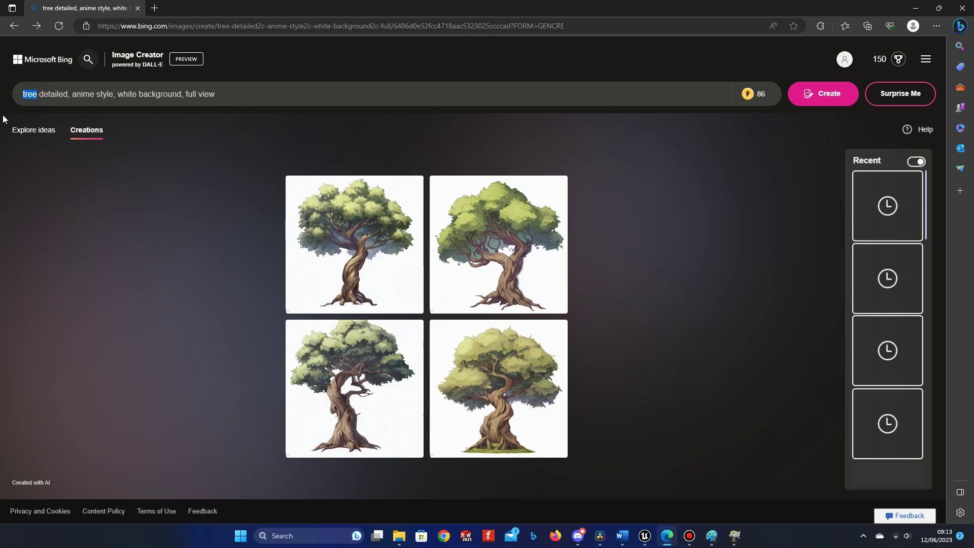
type("cow")
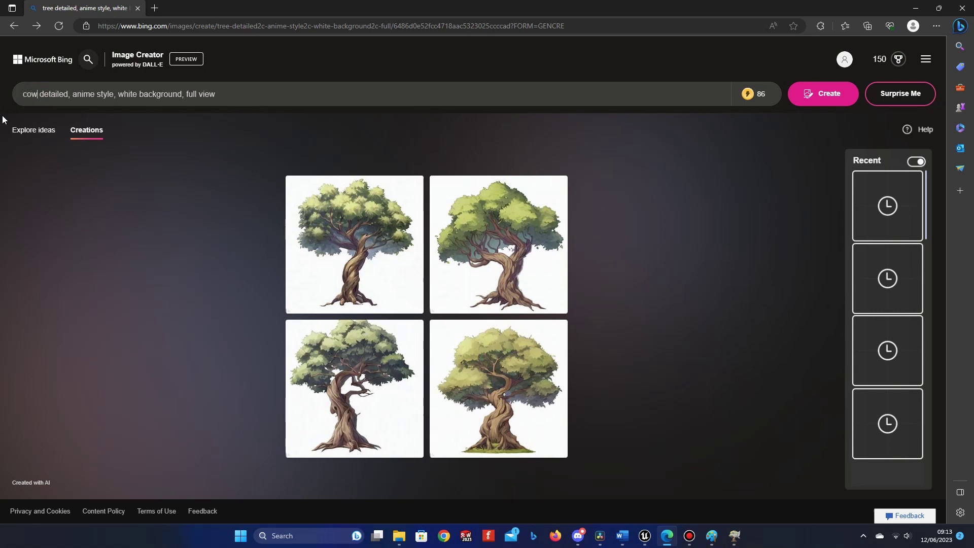
key("Return")
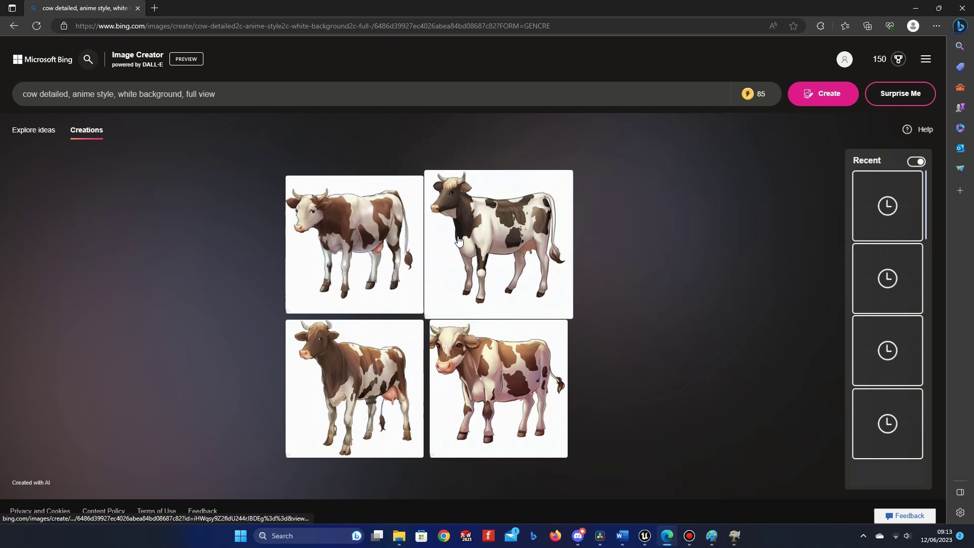
left_click(498, 244)
right_click(310, 227)
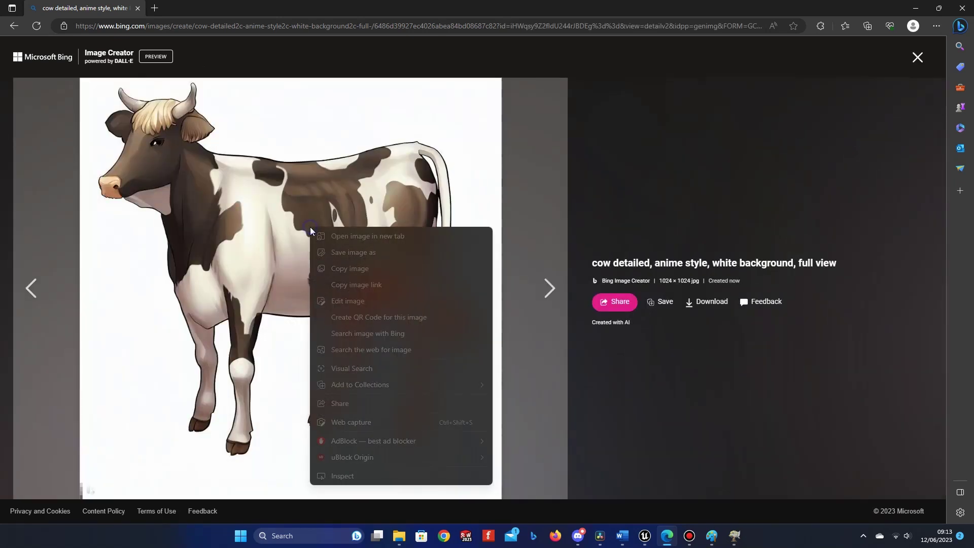
left_click(365, 269)
- Switch to GIMP, create a new 1024 × 1024 px image and paste the copied cow into it
left_click(734, 537)
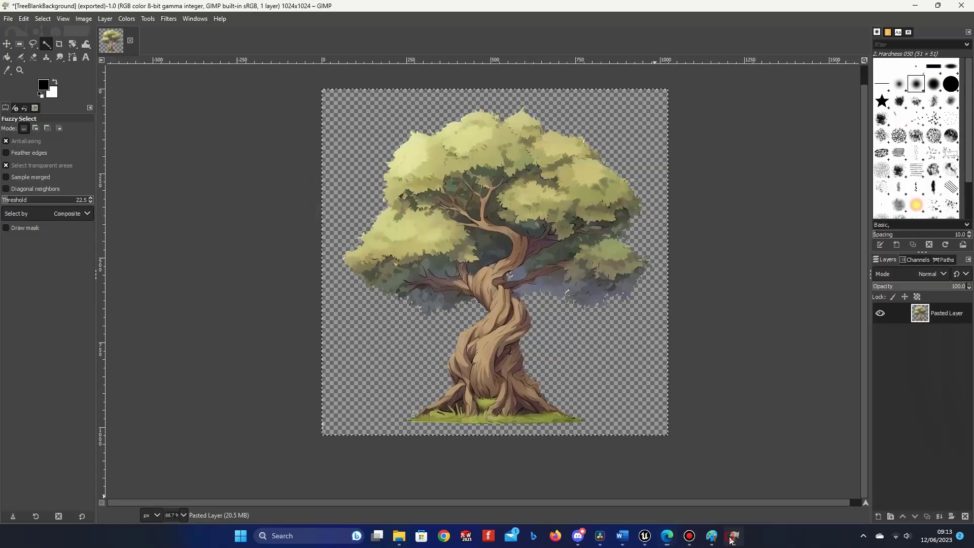
left_click(9, 19)
left_click(23, 38)
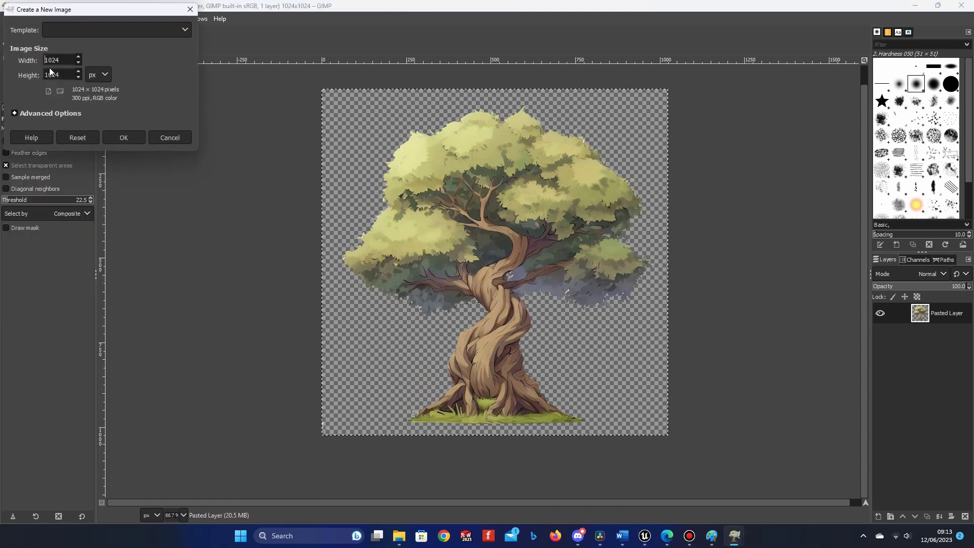
left_click(123, 137)
key("ctrl+v")
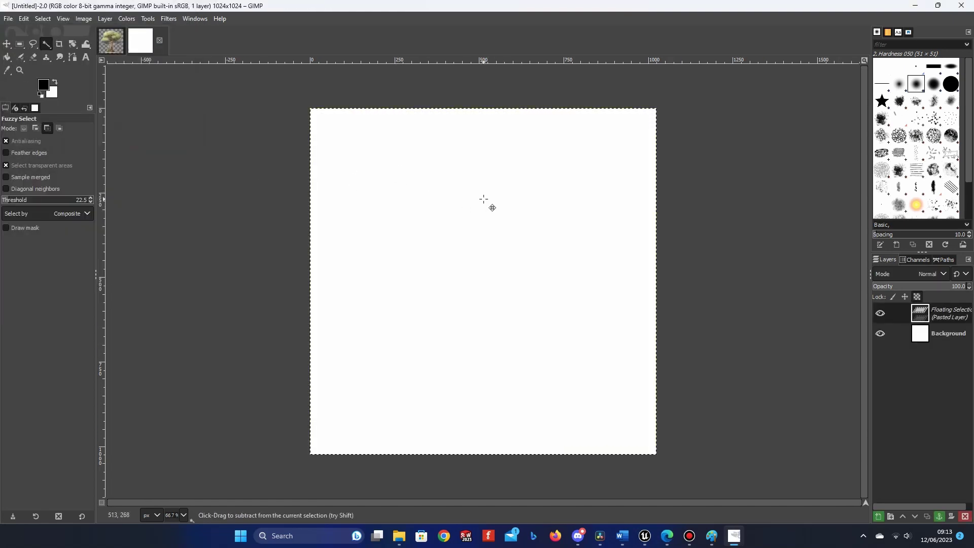
- Convert the floating cow selection to a new layer and delete the white Background layer
right_click(926, 319)
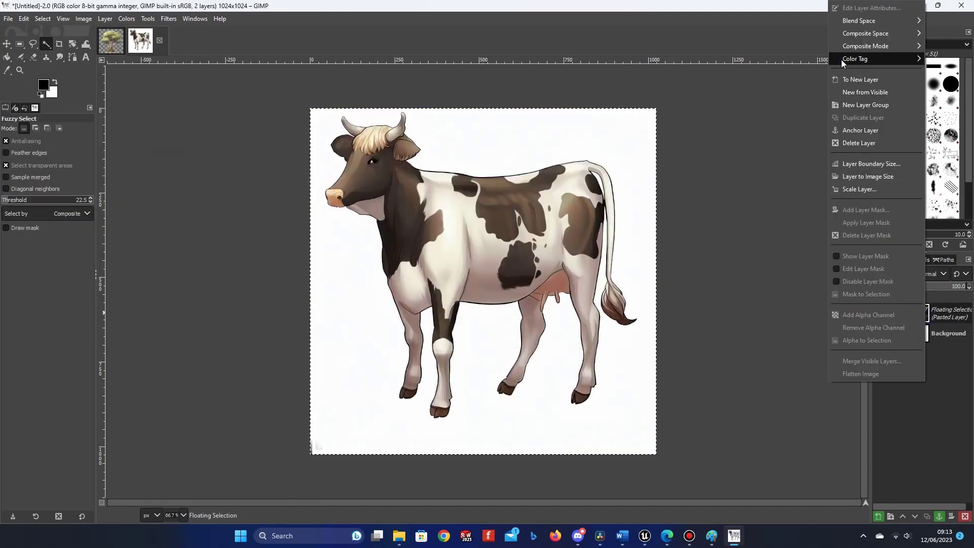
left_click(856, 80)
right_click(924, 341)
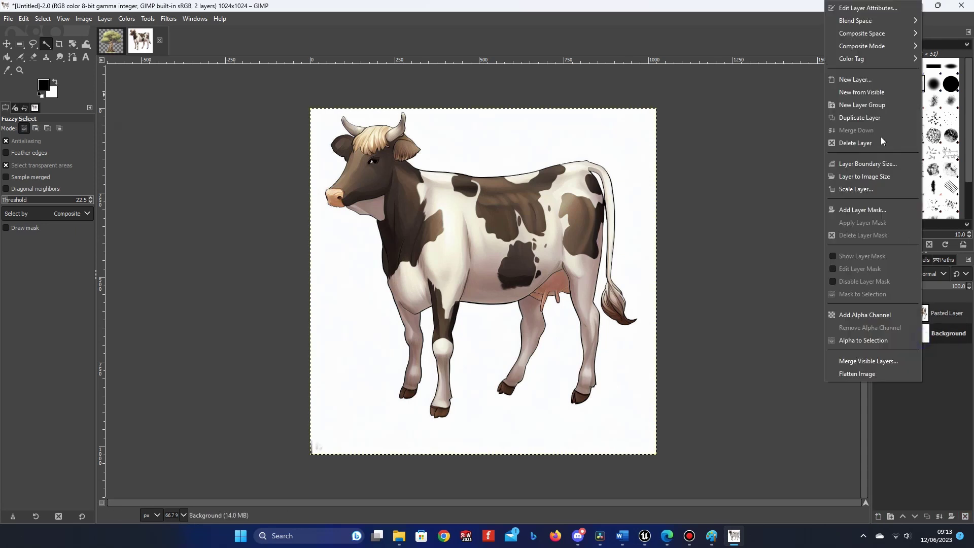
left_click(856, 143)
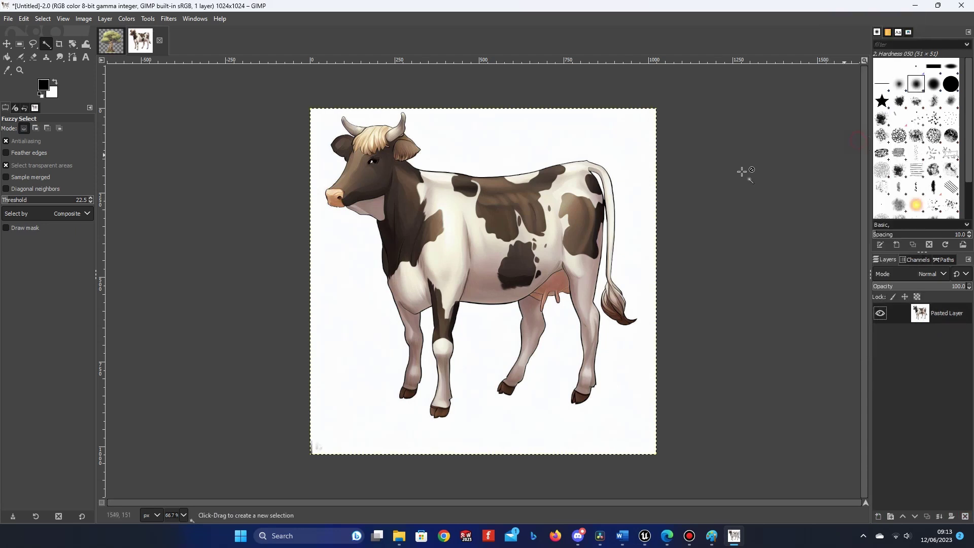
- Fuzzy-select the white area around the cow, grow the selection slightly and delete it to transparency
left_click(472, 129)
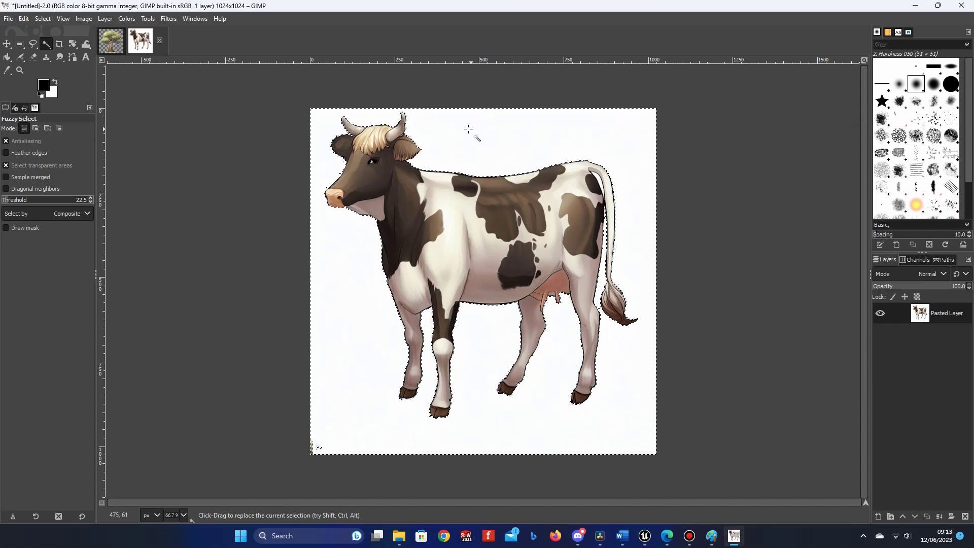
key("Delete")
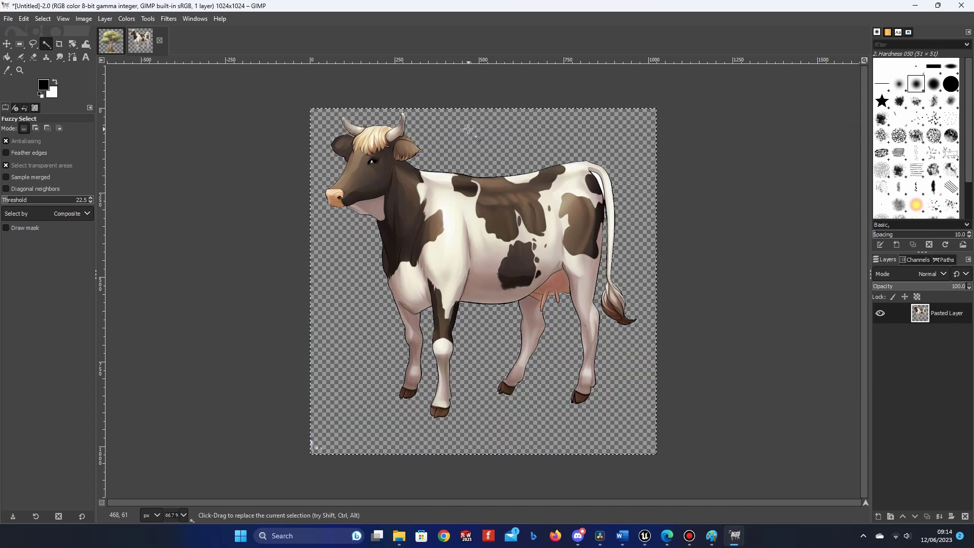
key("ctrl")
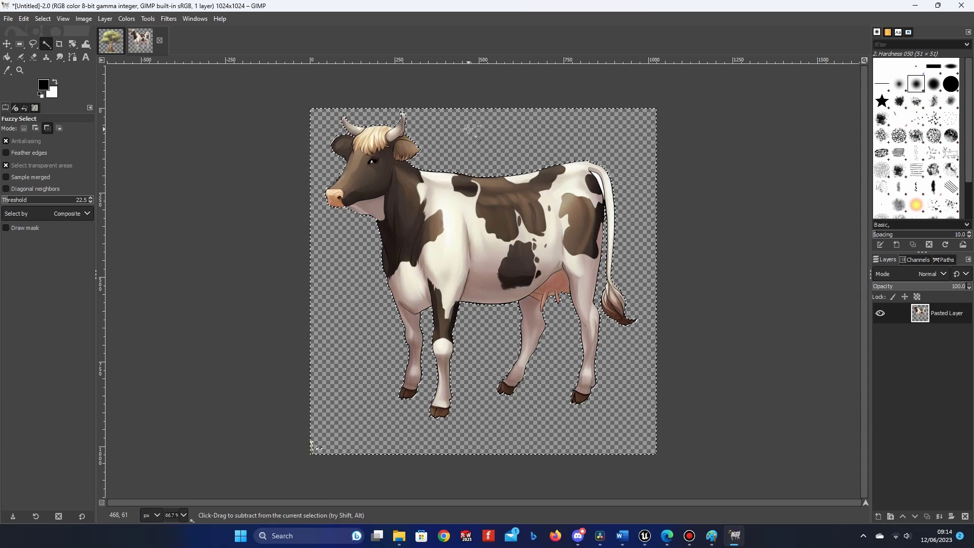
key("ctrl+z")
left_click(42, 18)
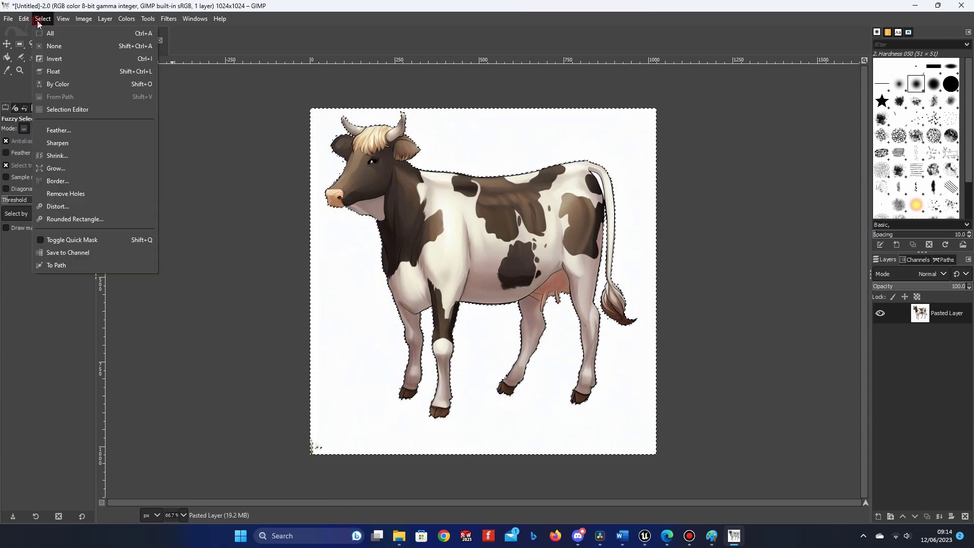
left_click(59, 167)
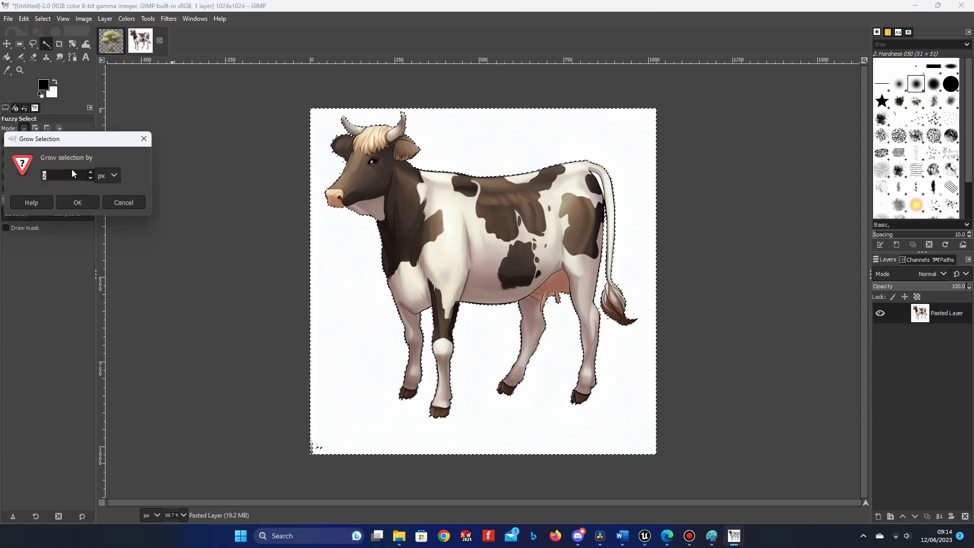
left_click(77, 202)
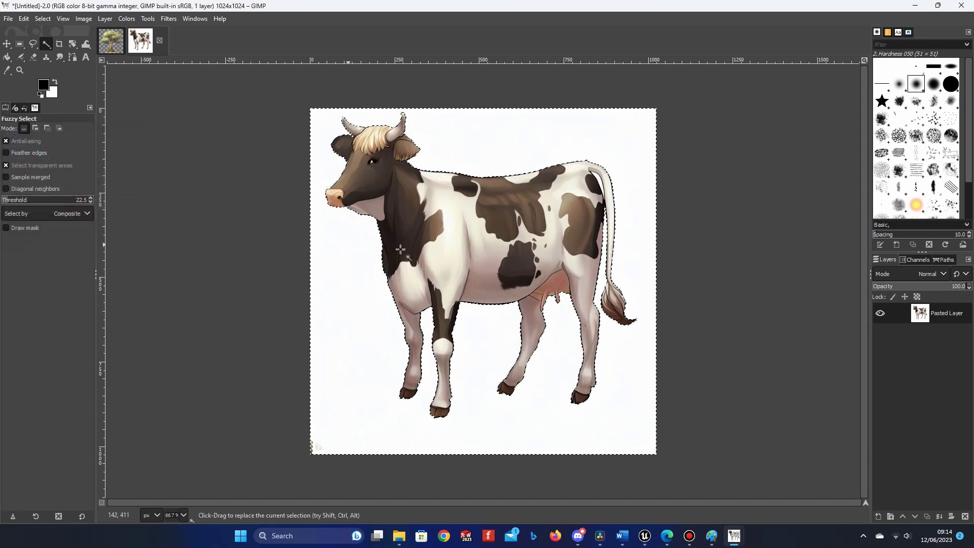
key("Delete")
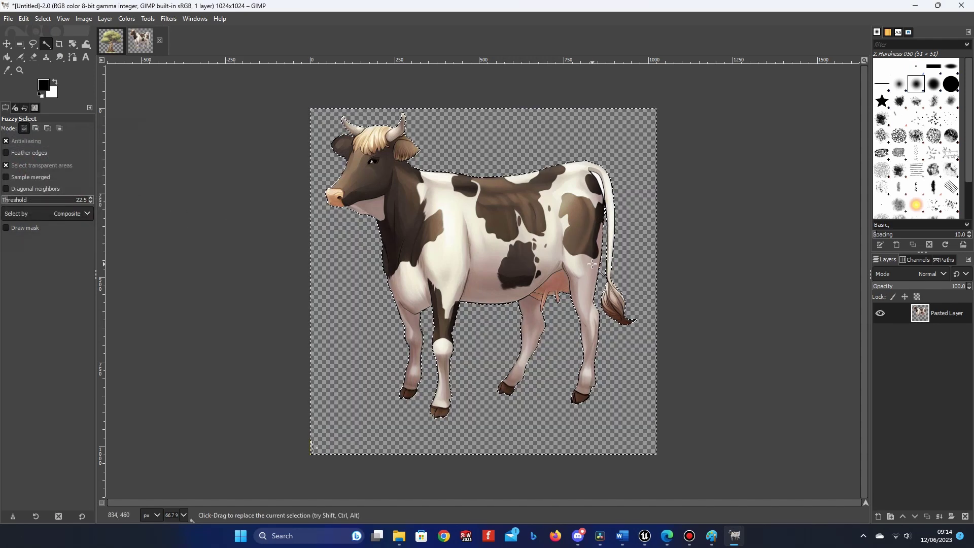
- Clear the selection, then fuzzy-select the white patch between the tail and the rump, grow it by 1 px and delete it
key("ctrl+shift+a")
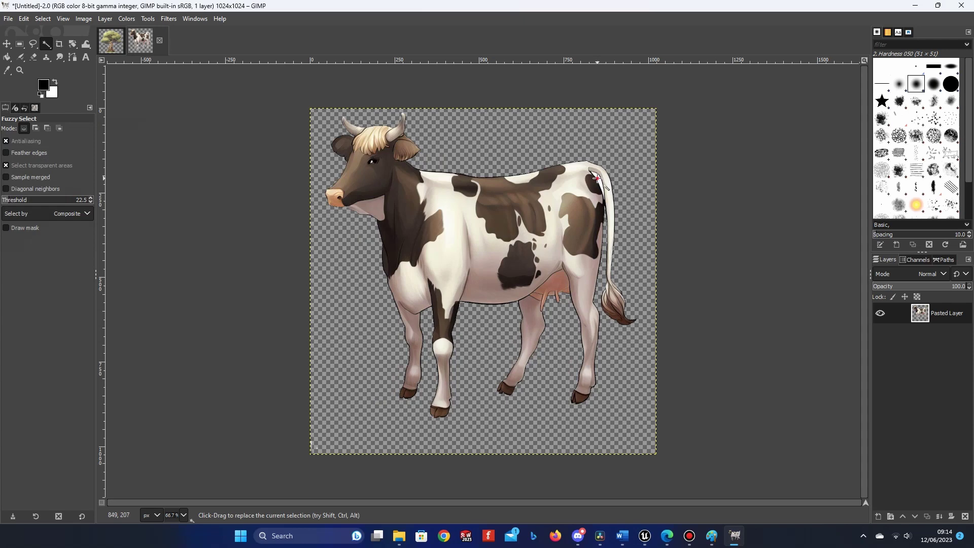
left_click(51, 20)
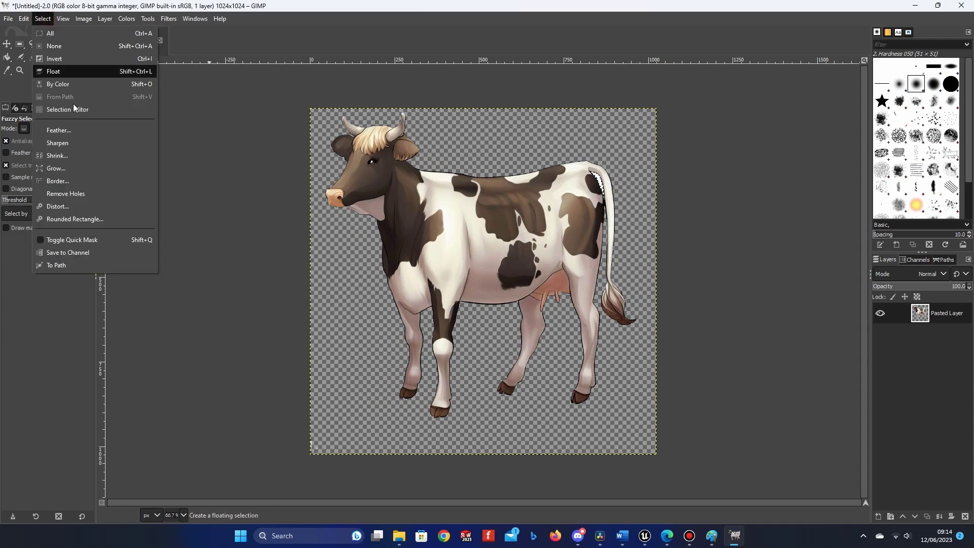
left_click(54, 166)
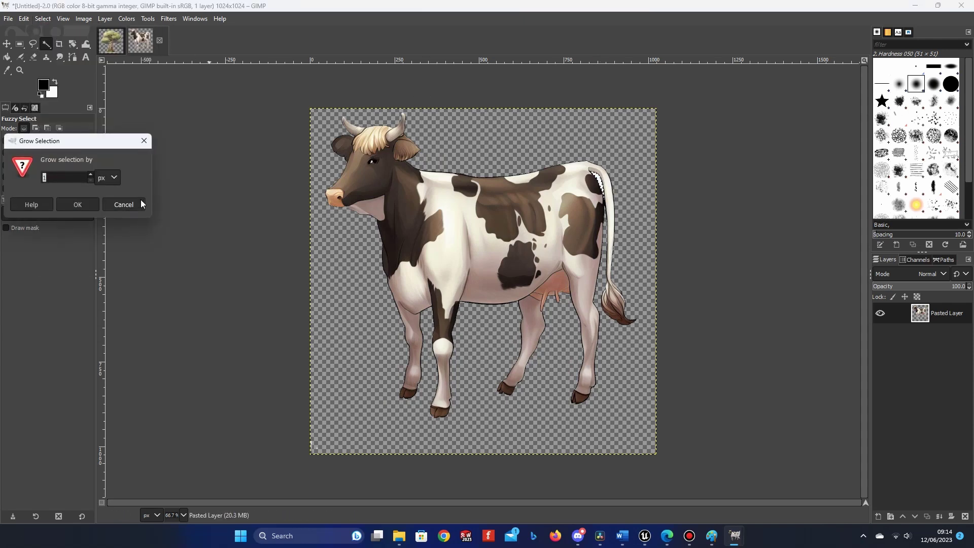
left_click(77, 205)
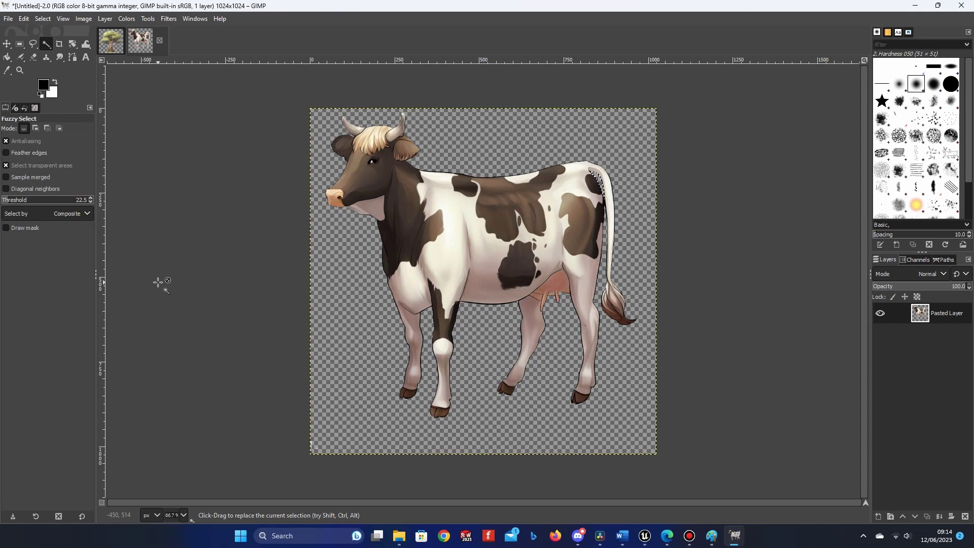
- Bring the cut-out cow image into Unreal Engine's Content folder as Cow and create a sprite from its texture
left_click(8, 19)
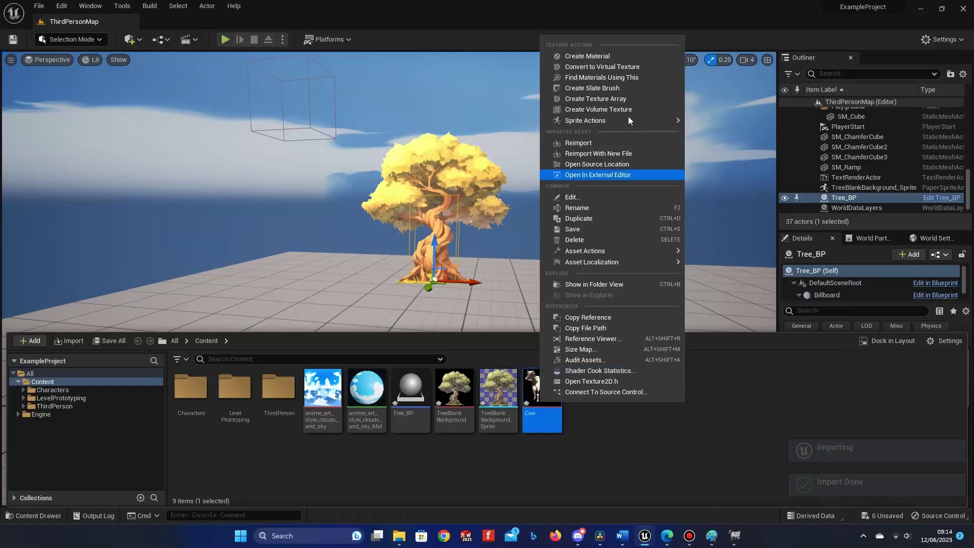
mouse_move(612, 120)
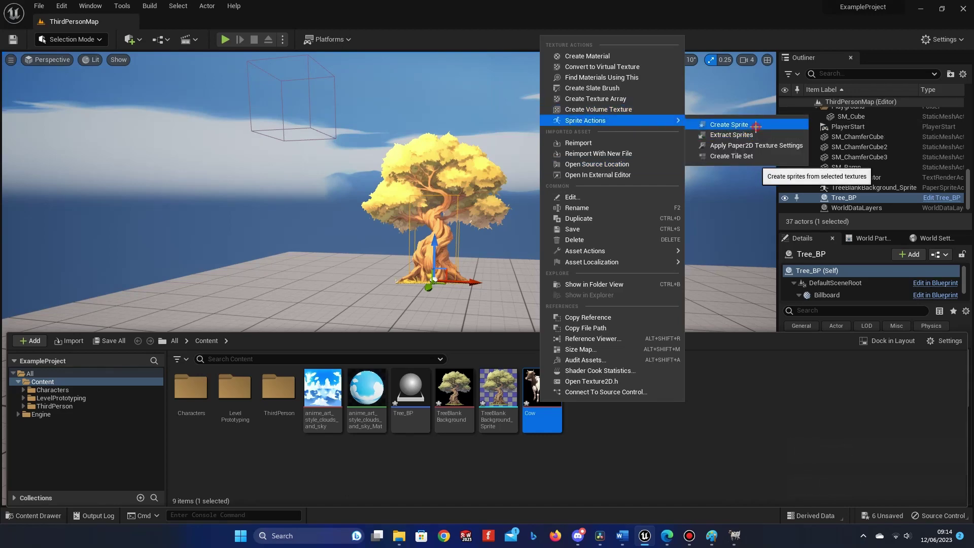
left_click(716, 125)
- Create a Blueprint class with Actor as its parent in the Content folder and name it Cow_BP
left_click(33, 516)
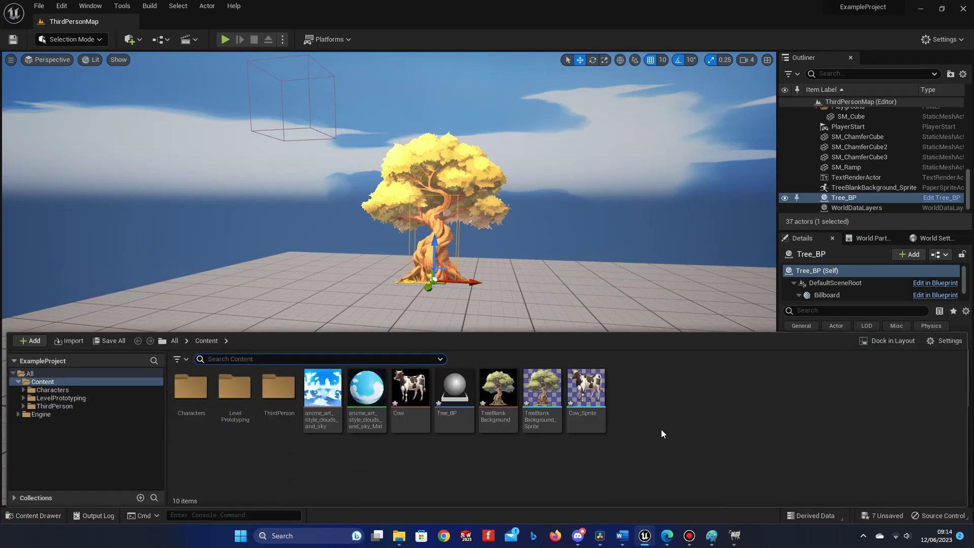
right_click(643, 402)
left_click(698, 122)
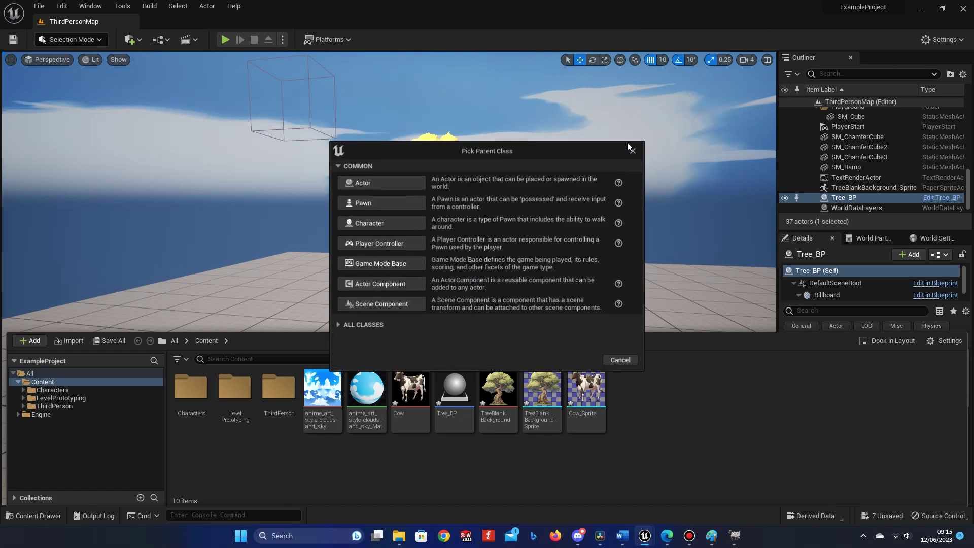
left_click(344, 184)
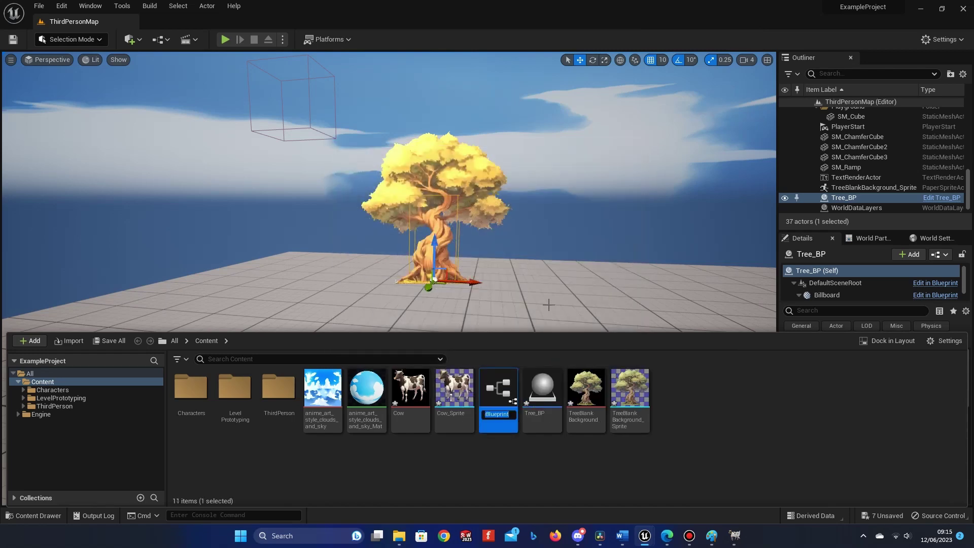
type("Cow_BP")
key("Return")
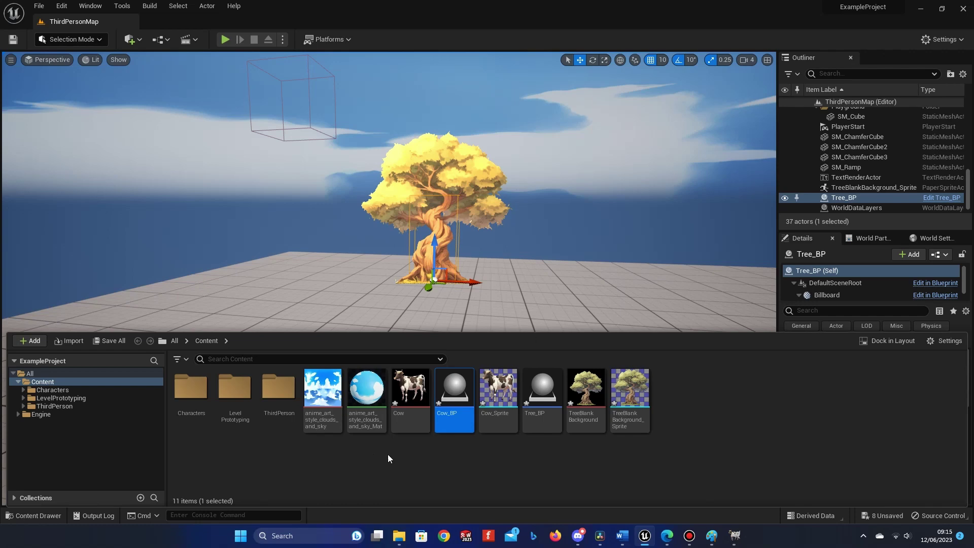
- Open the Cow_BP Blueprint and add a Billboard component to it
double_click(467, 403)
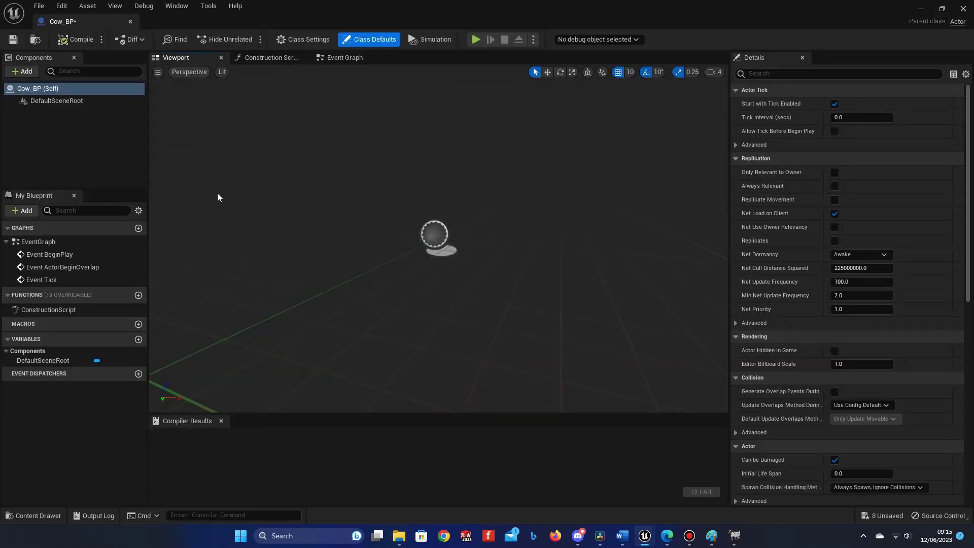
left_click(37, 71)
type("bill")
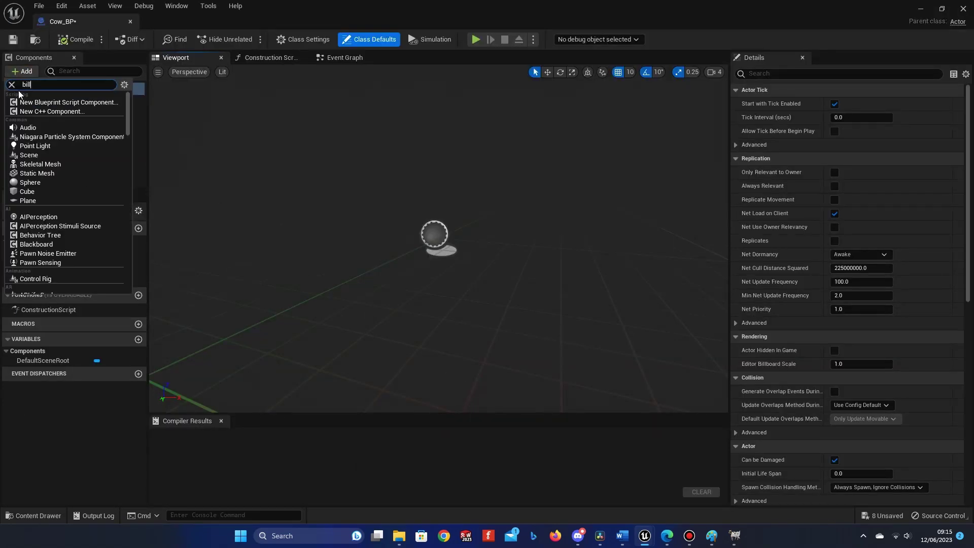
left_click(39, 104)
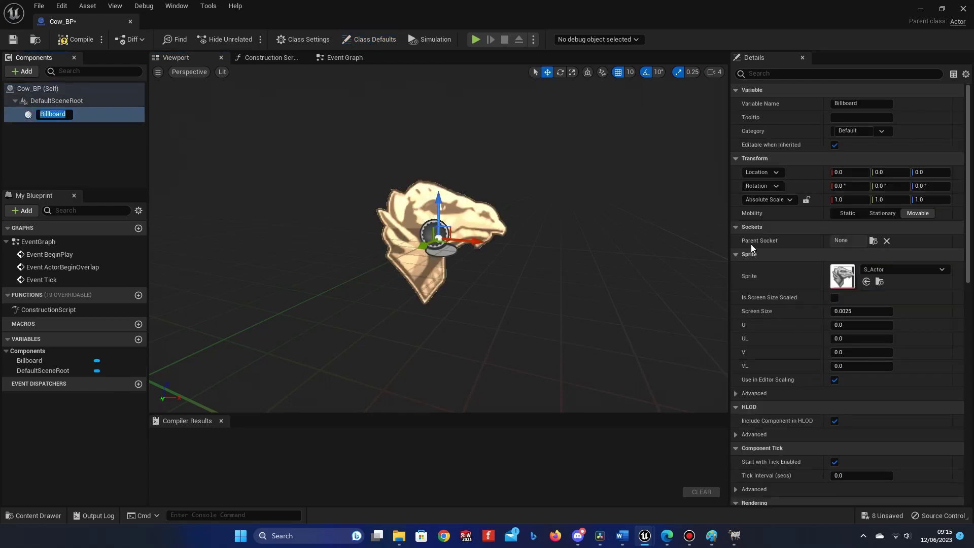
- Set the billboard's sprite to the Cow texture and turn off Hidden in Game
left_click(889, 270)
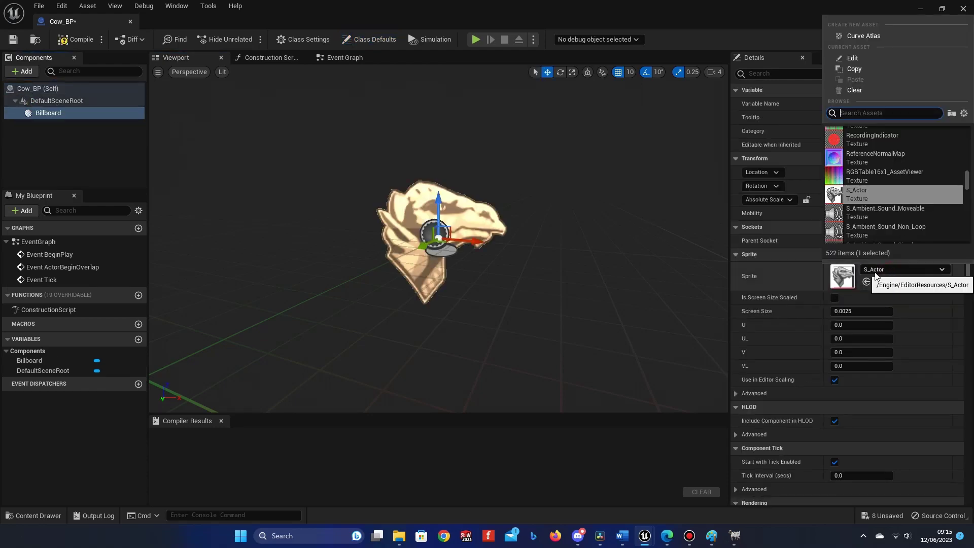
type("cow")
left_click(848, 136)
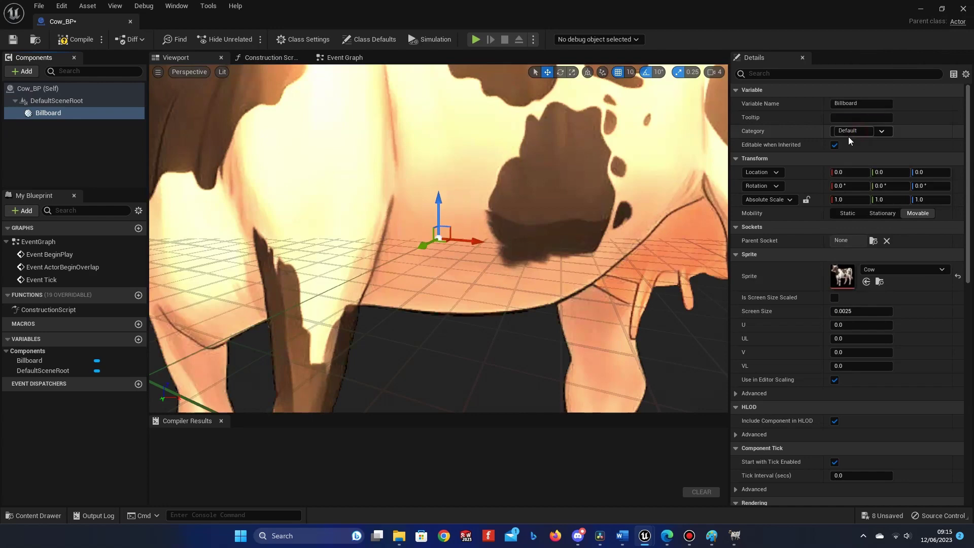
scroll(842, 322, "down", 8)
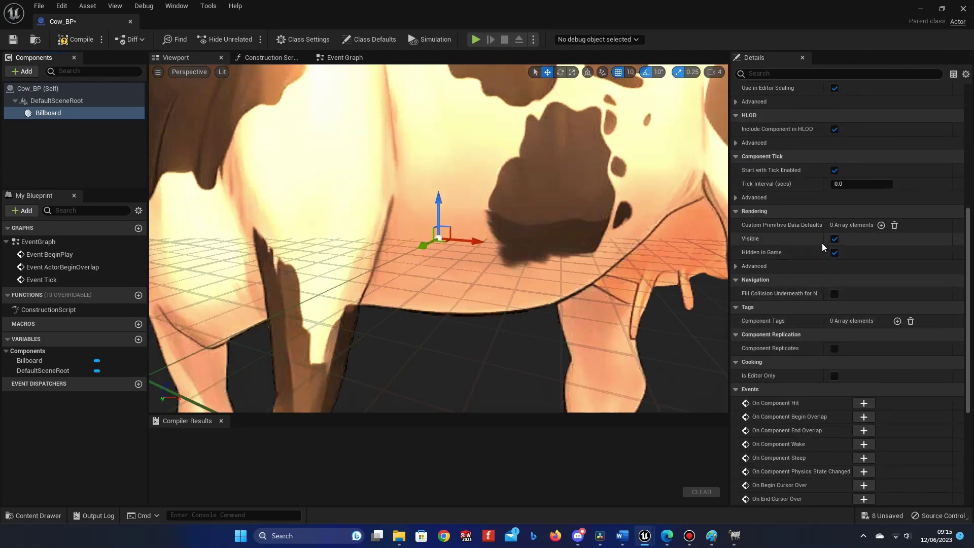
left_click(834, 252)
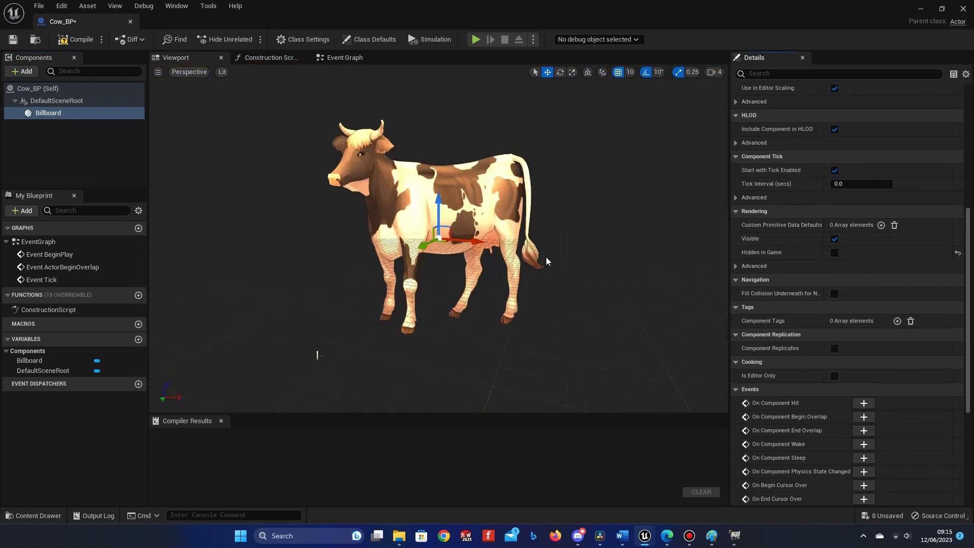
- Lock the billboard's scale proportions, set its scale to 0.5 and raise it to a Z location of 90
scroll(869, 241, "up", 8)
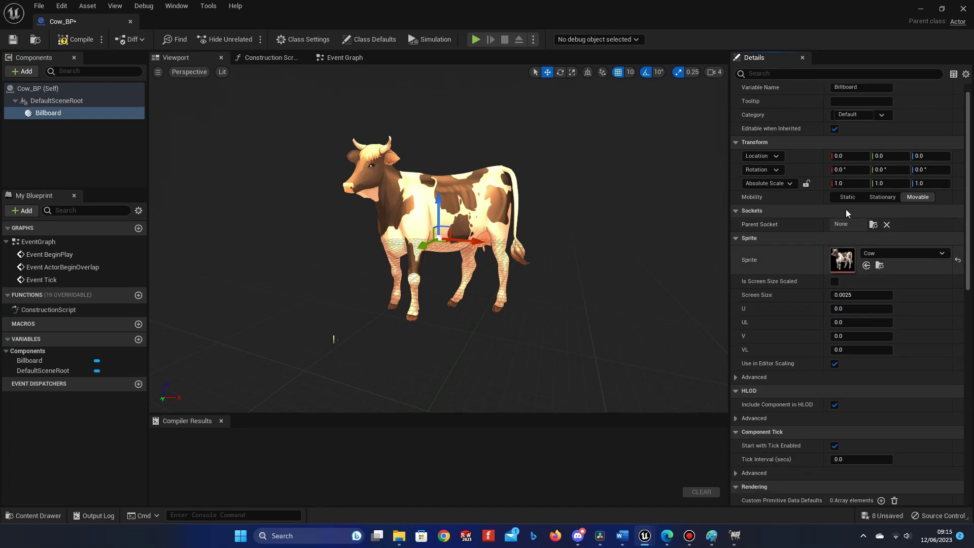
left_click(842, 183)
type("0.5")
key("Return")
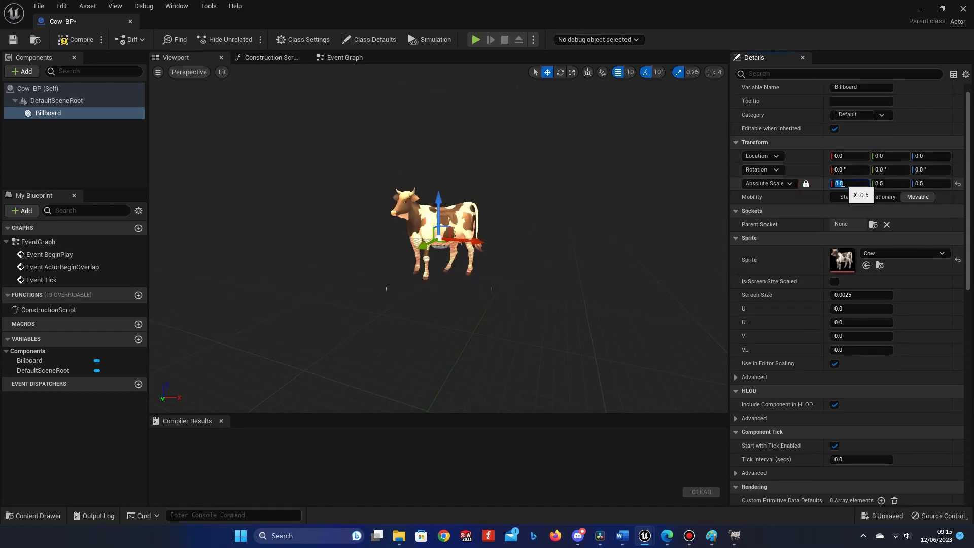
left_click_drag(439, 201, 437, 162)
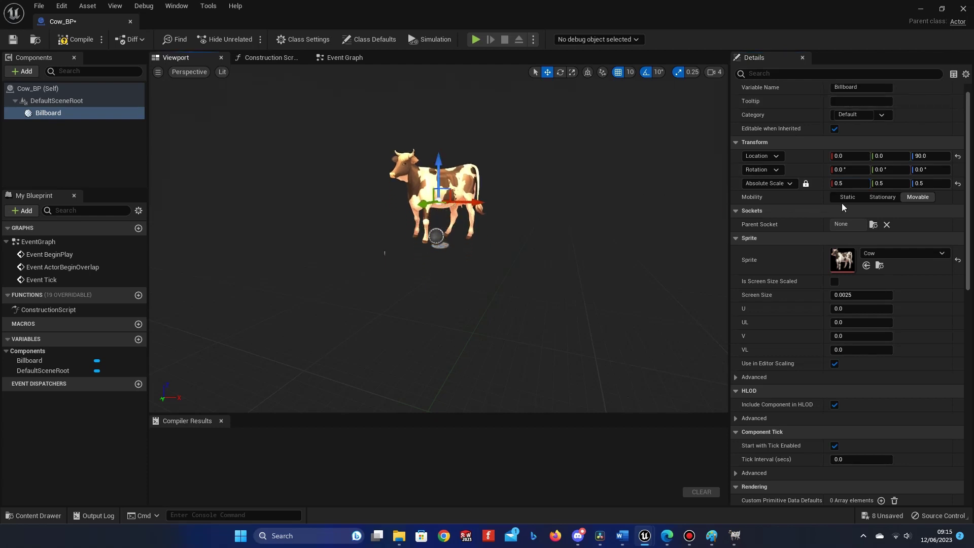
- Set the billboard's uniform scale to 0.4 and lower it to a Z location of 70
left_click(854, 183)
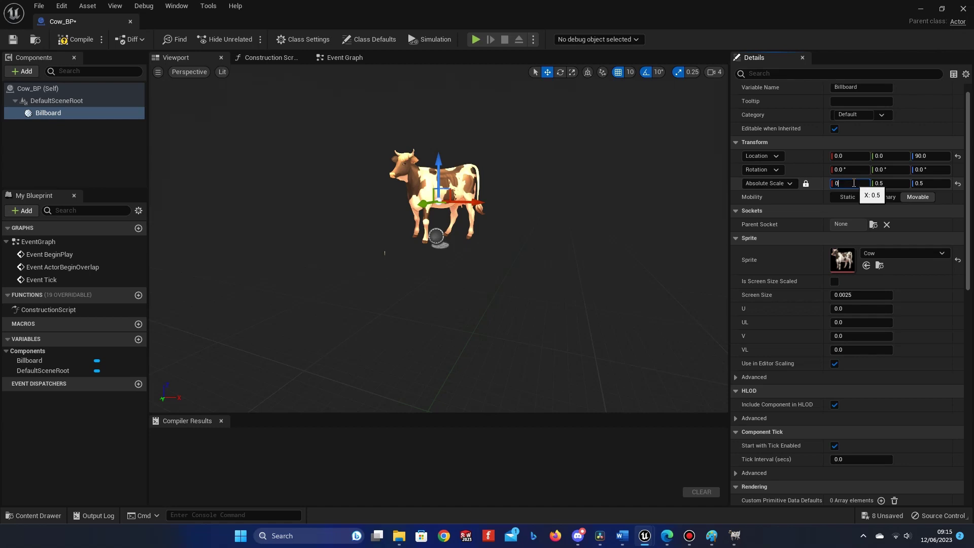
type("0.4")
key("Return")
mouse_move(433, 155)
left_mouse_down()
mouse_move(436, 183)
mouse_move(436, 171)
left_mouse_up()
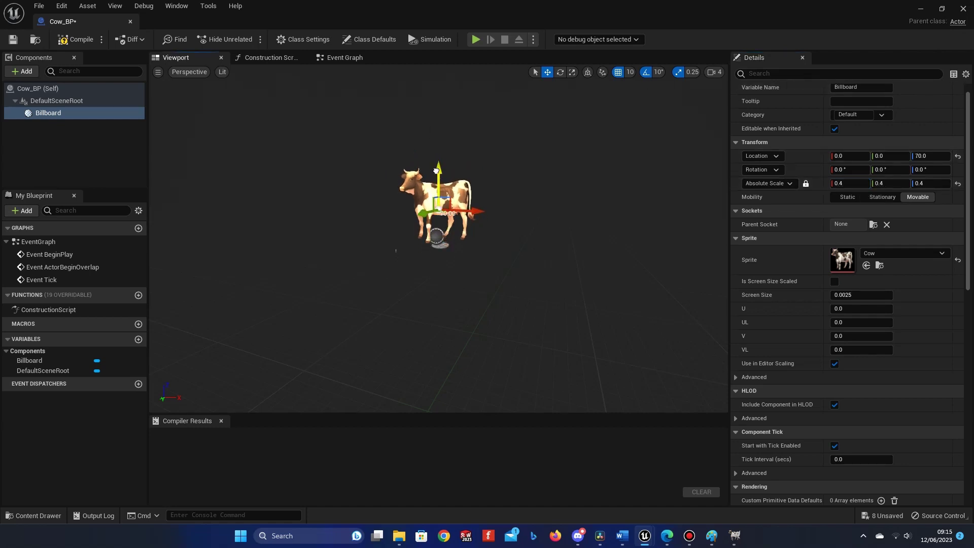
- Add a Box Collision component under the billboard and lower it to a relative Z location of about -100
left_click(23, 72)
type("b")
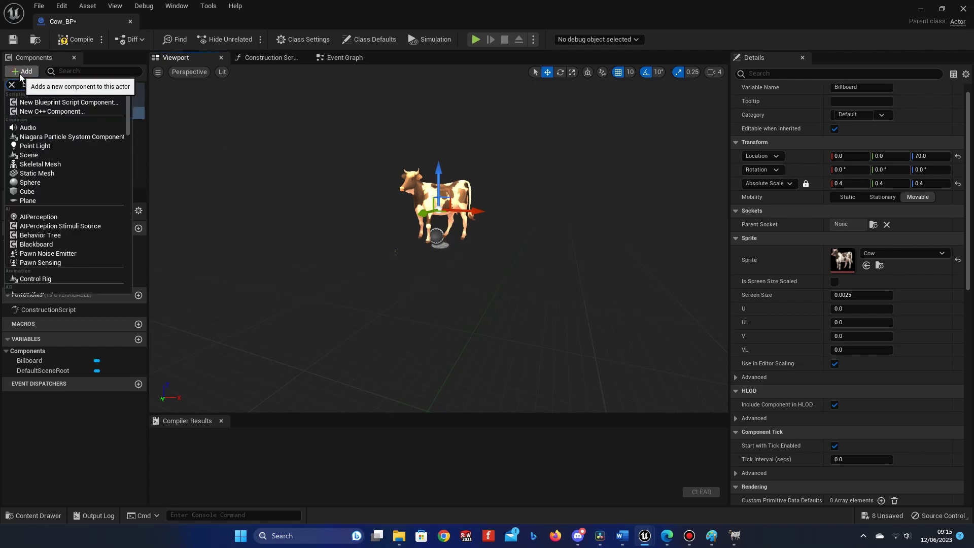
type("ox")
left_click(41, 103)
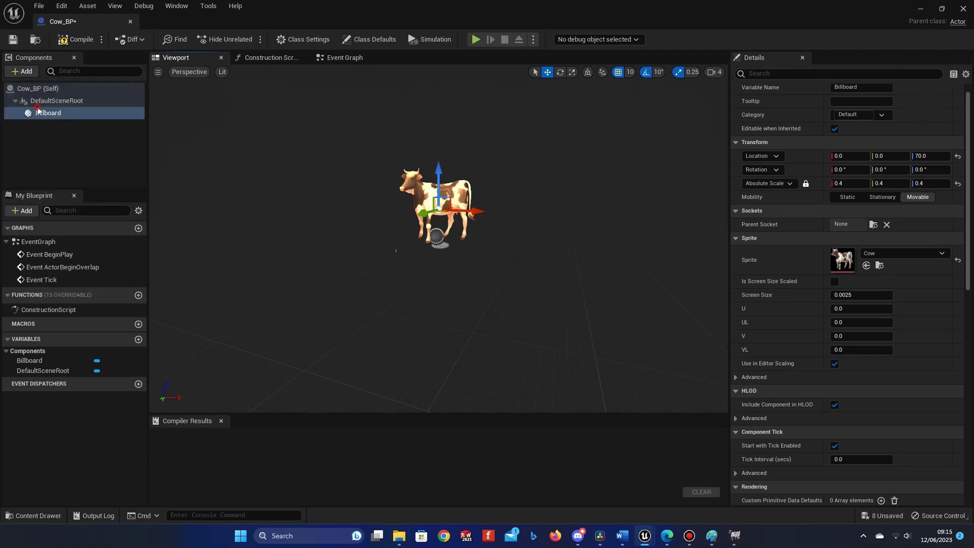
left_click_drag(432, 203, 436, 189)
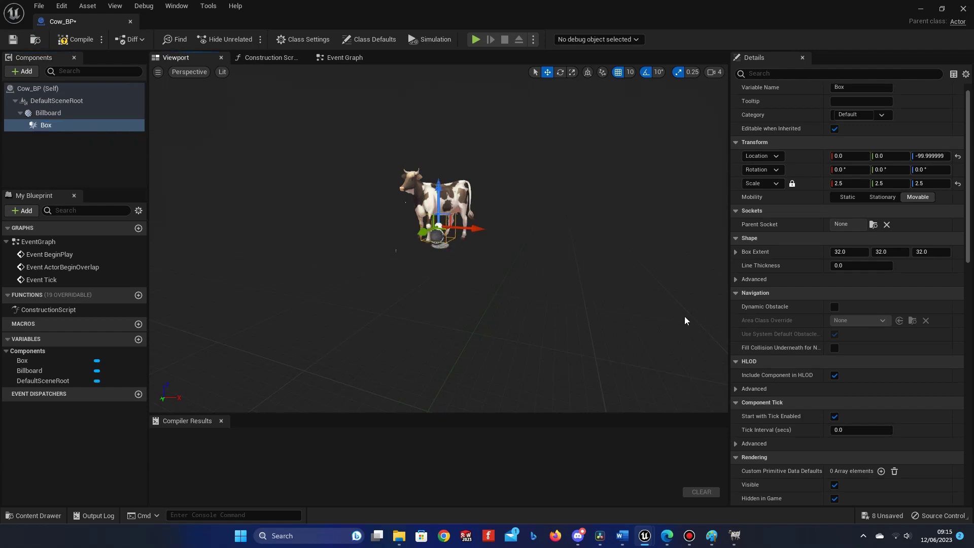
- Set the collision box's preset to BlockAll, then compile Cow_BP and close its editor
scroll(863, 368, "down", 15)
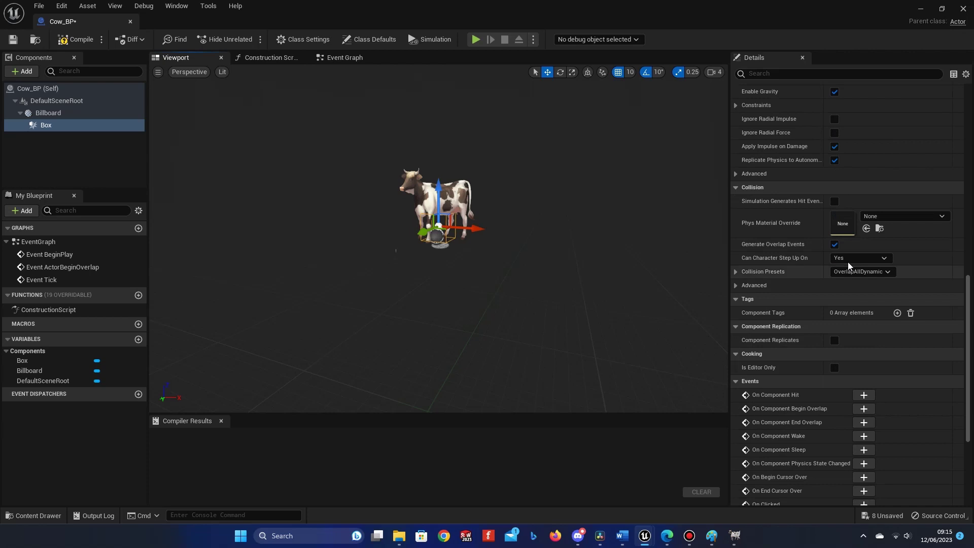
left_click(845, 272)
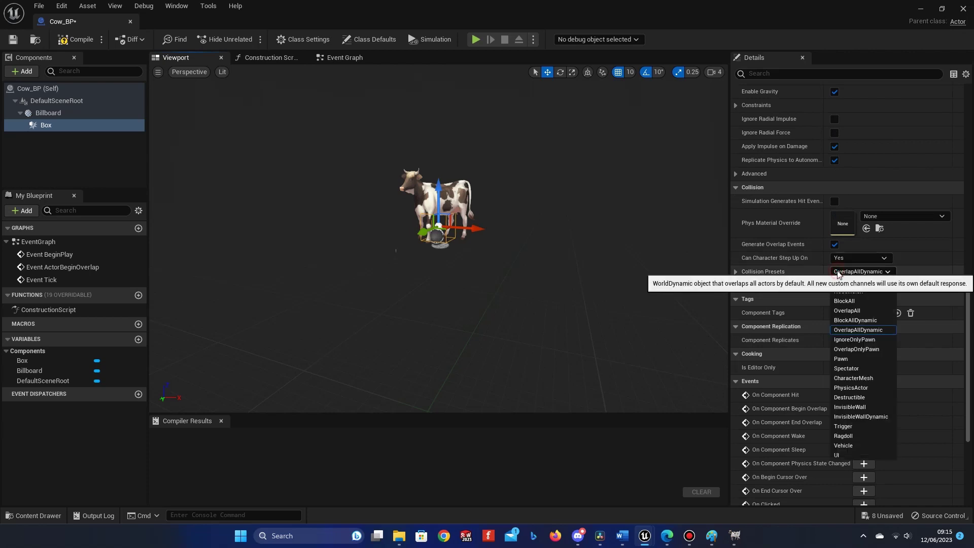
left_click(843, 301)
left_click(77, 39)
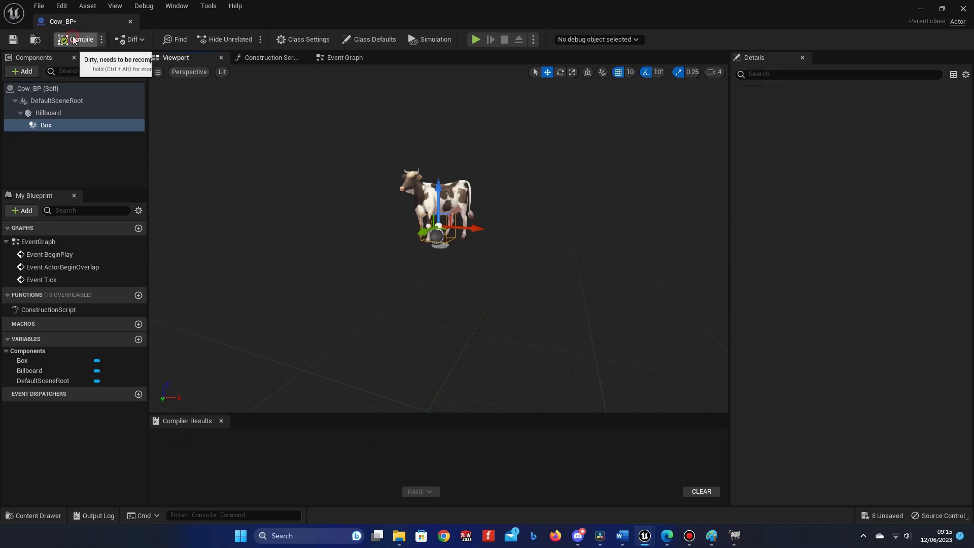
left_click(962, 8)
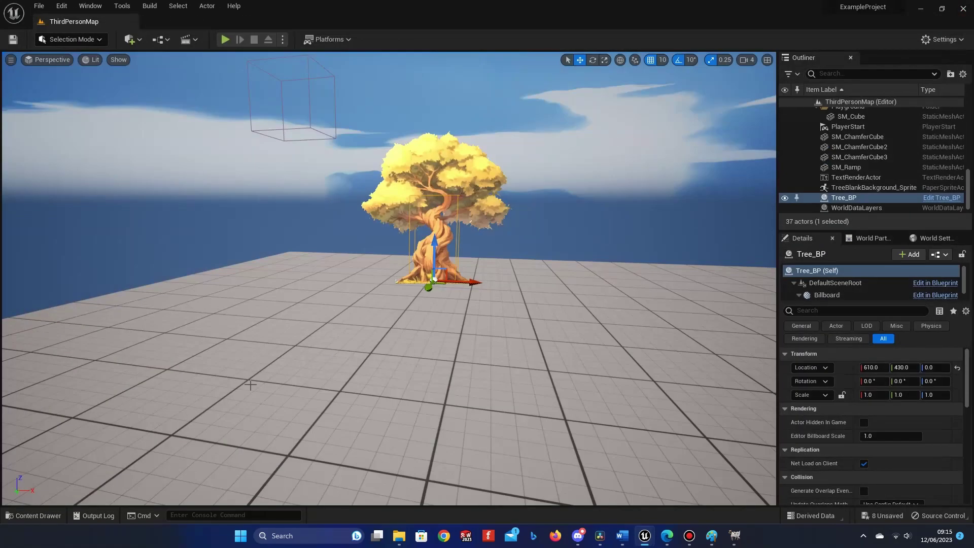
- Place two Cow_BP actors on the level floor, one beside the tree and one nearer the camera
left_click(34, 515)
left_click(453, 394)
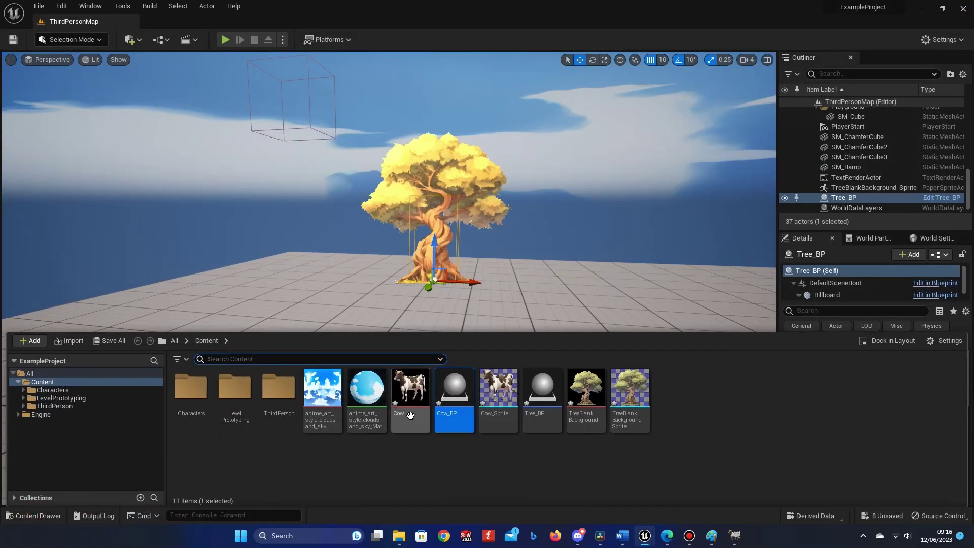
left_click_drag(452, 399, 562, 315)
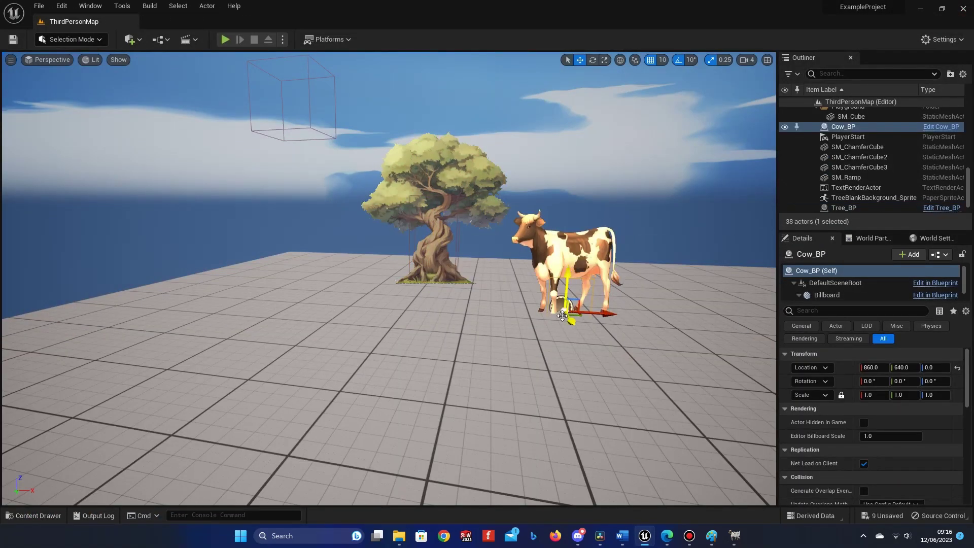
left_click(34, 516)
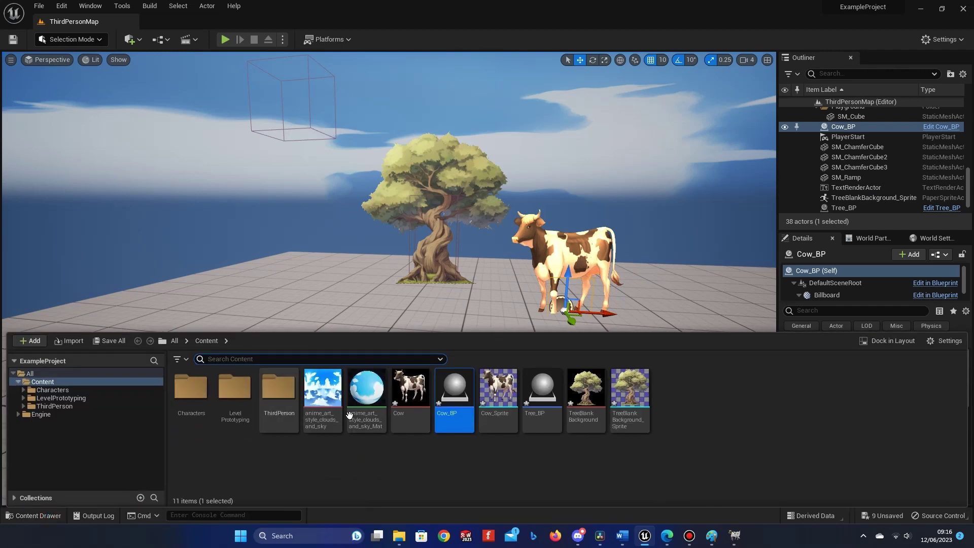
left_click_drag(410, 401, 292, 398)
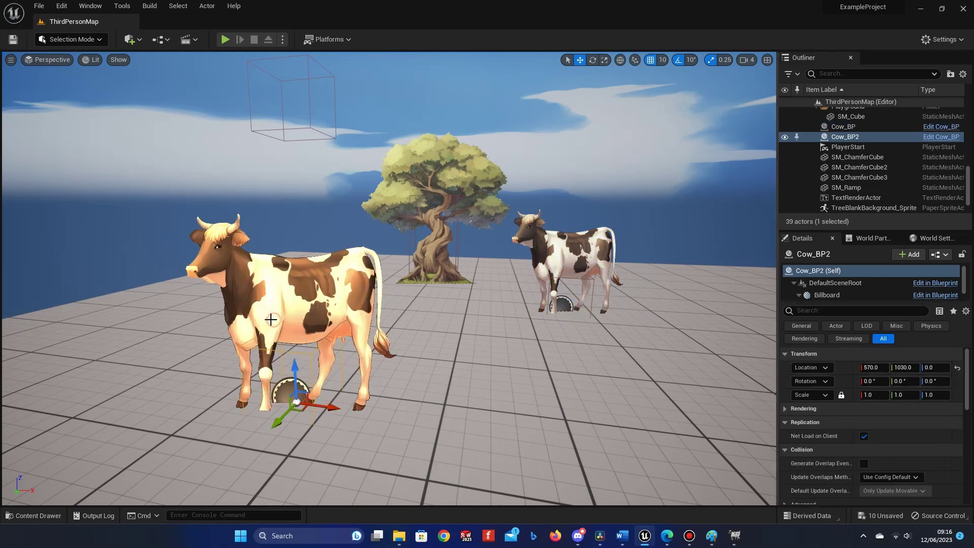
- Play-test the level by running around the tree and both cows and jumping onto one cow to check collisions, then stop
left_click(223, 39)
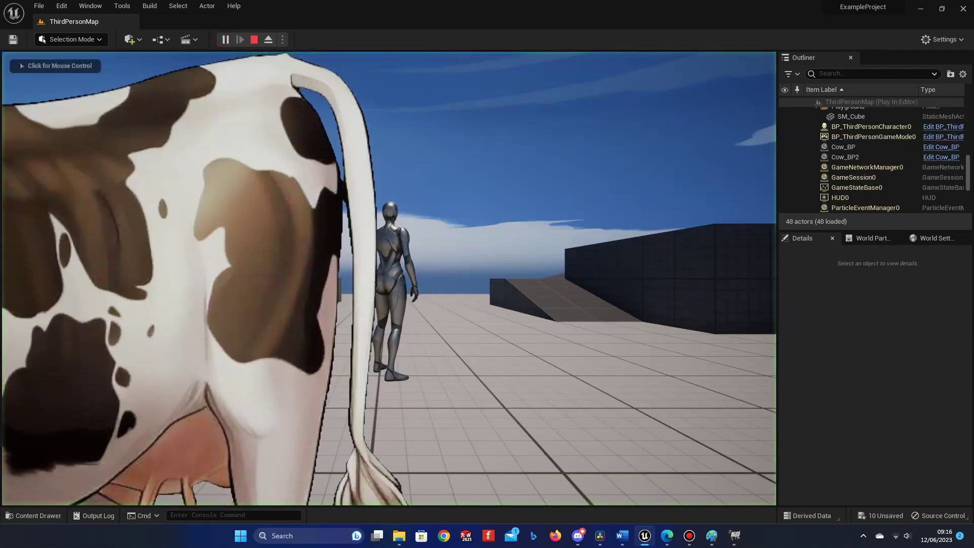
left_click(389, 278)
key("w")
key("a")
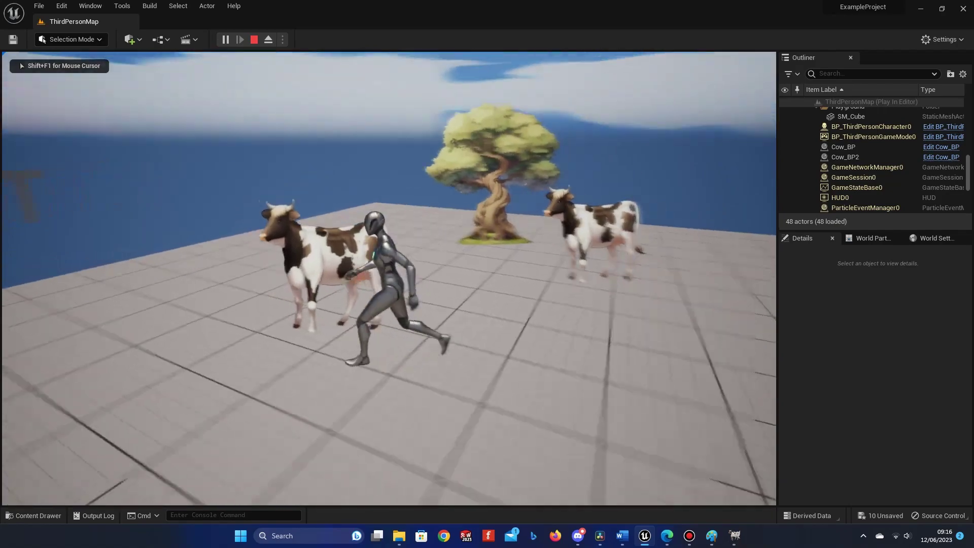
key("a")
key("w")
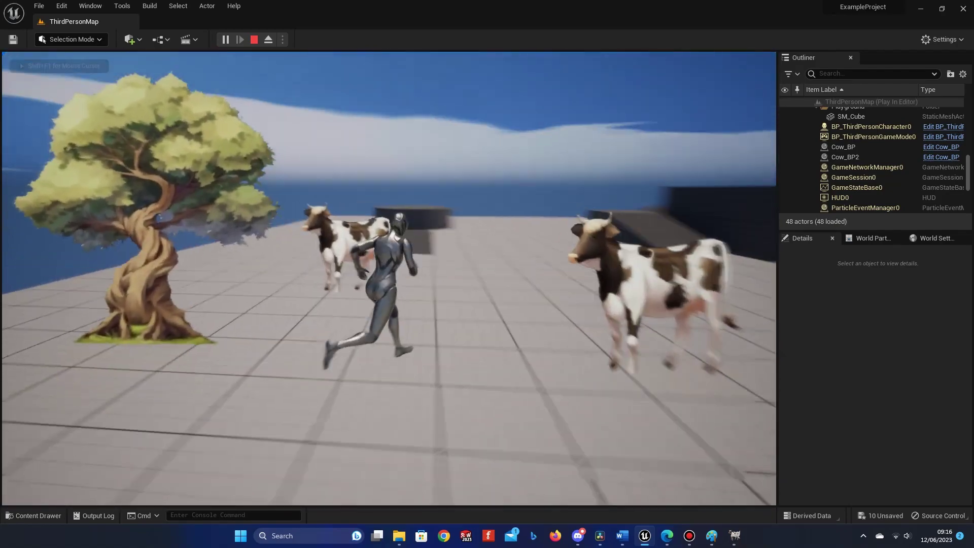
key("d")
key("w")
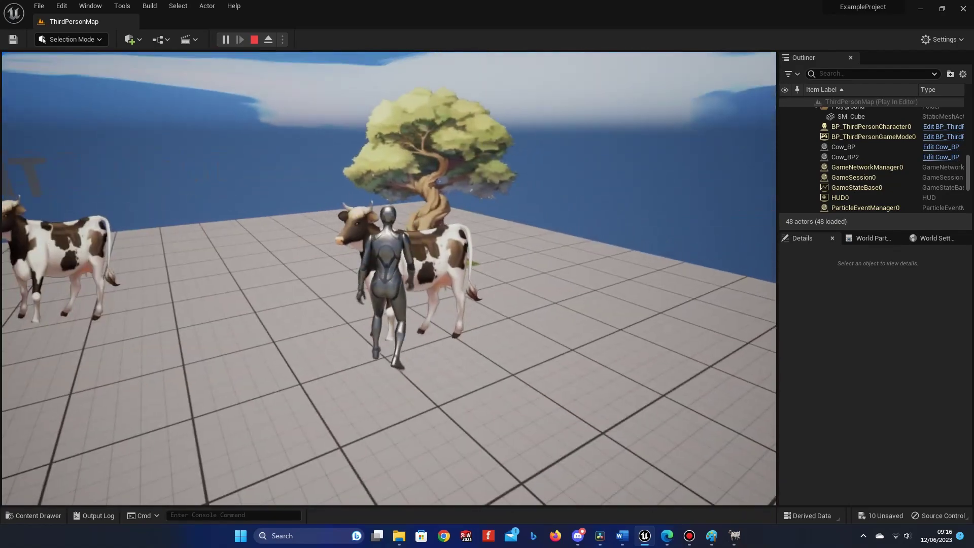
key("space")
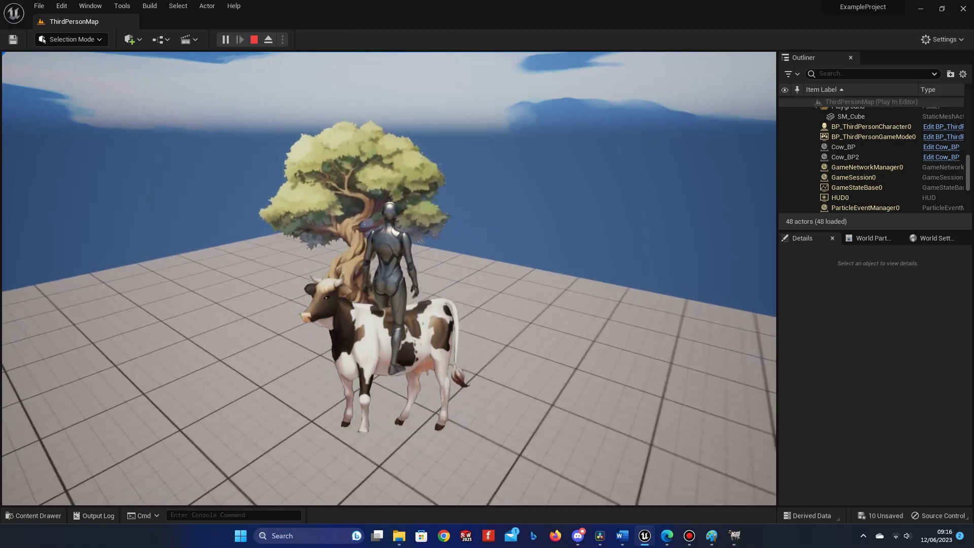
key("s")
key("w")
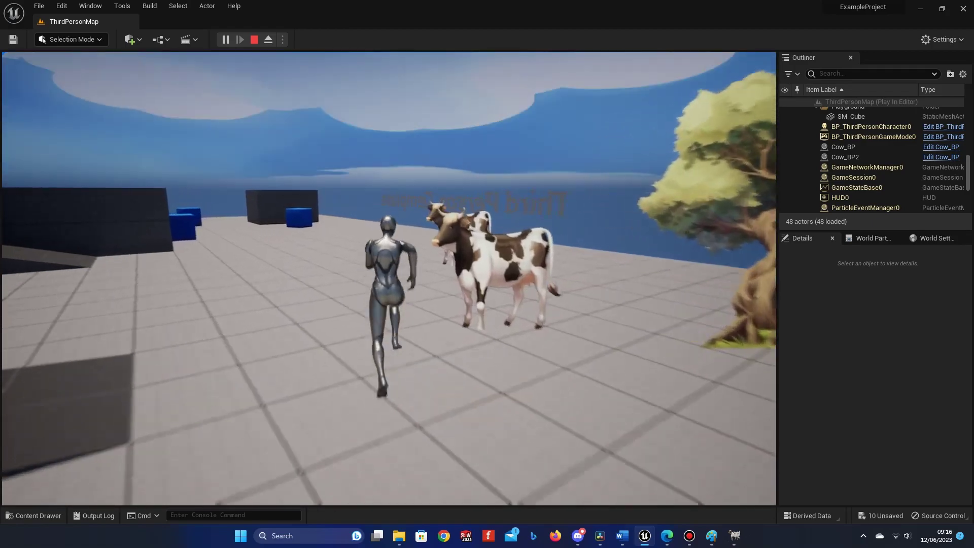
key("a")
key("a")
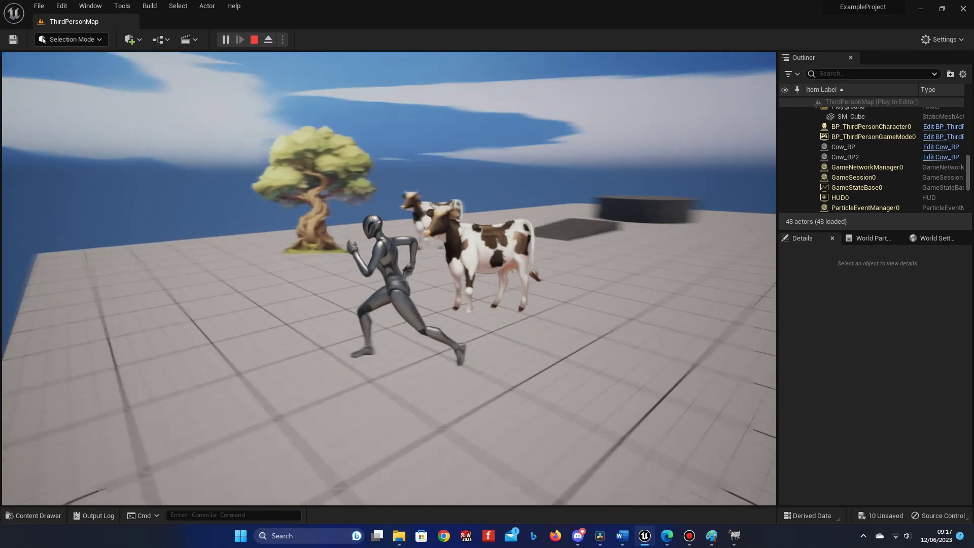
key("w")
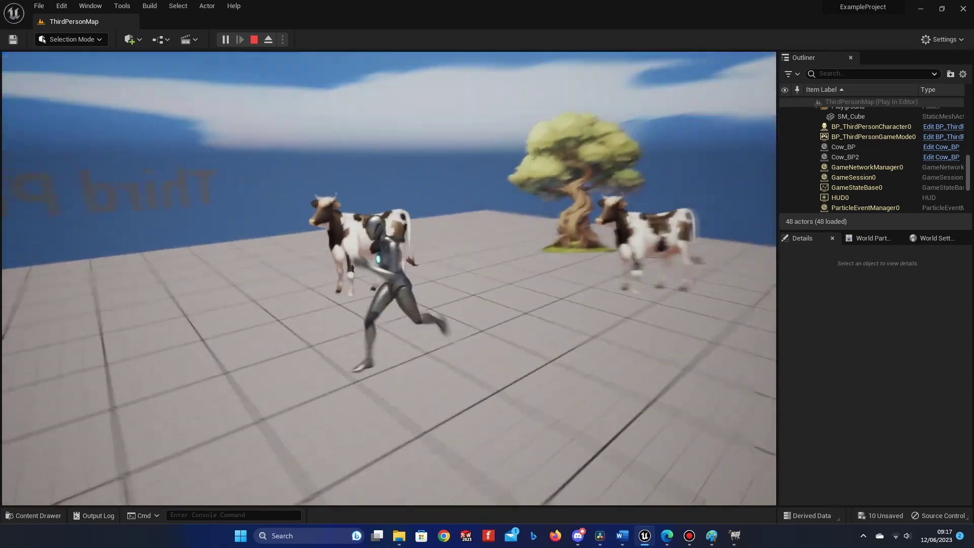
key("Escape")
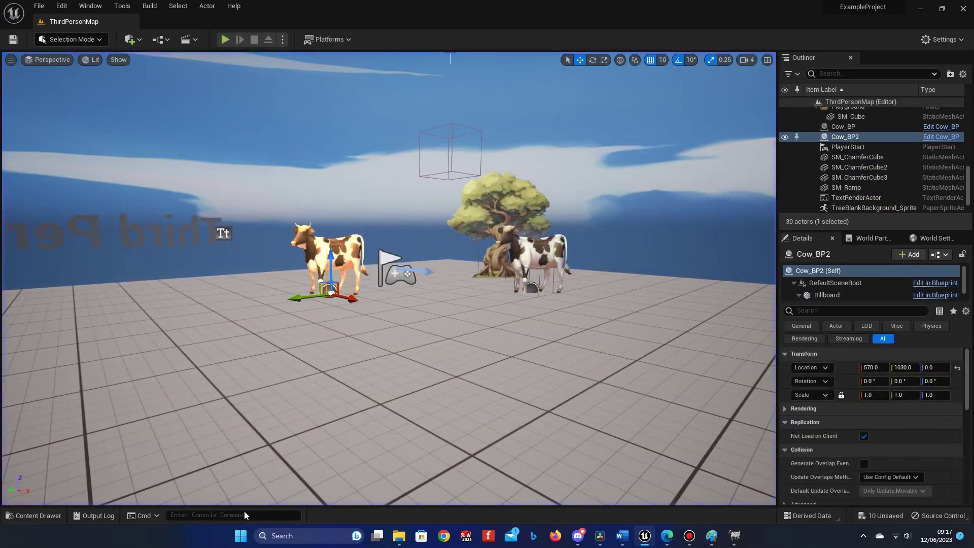
- In Cow_BP, unlock the Box's scale and set it to 3.1775, 3.2975, 5.2175, raise it to Z location 0, compile and close
left_click(36, 515)
double_click(452, 415)
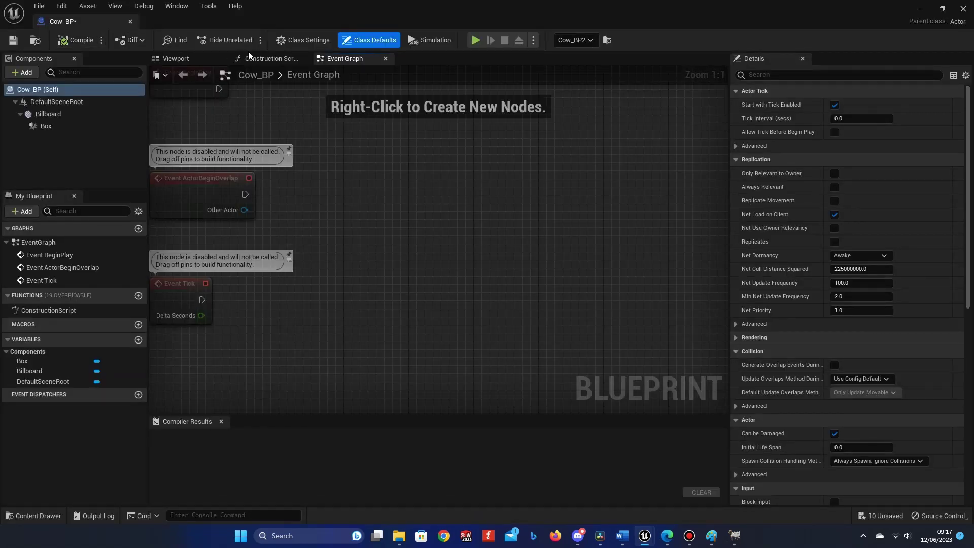
left_click(259, 58)
left_click(176, 58)
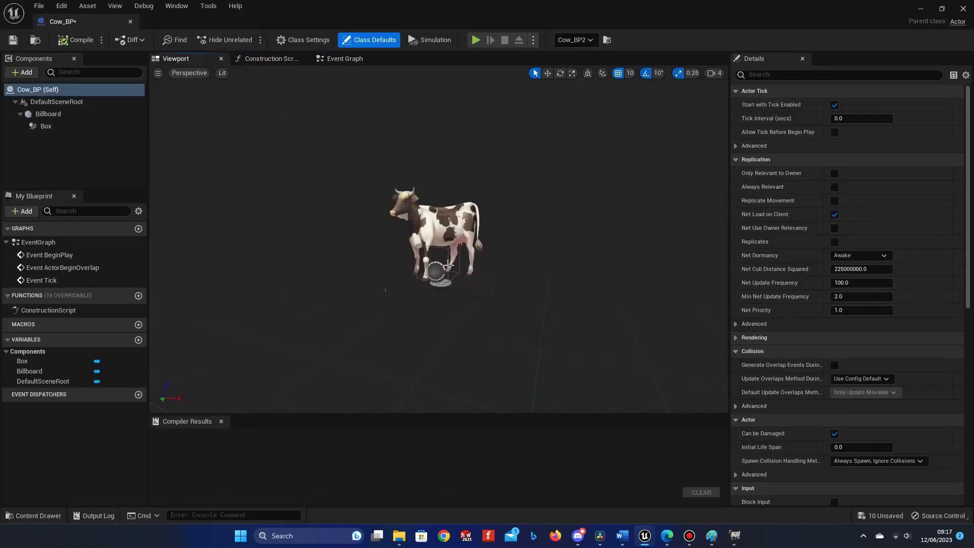
left_click(52, 127)
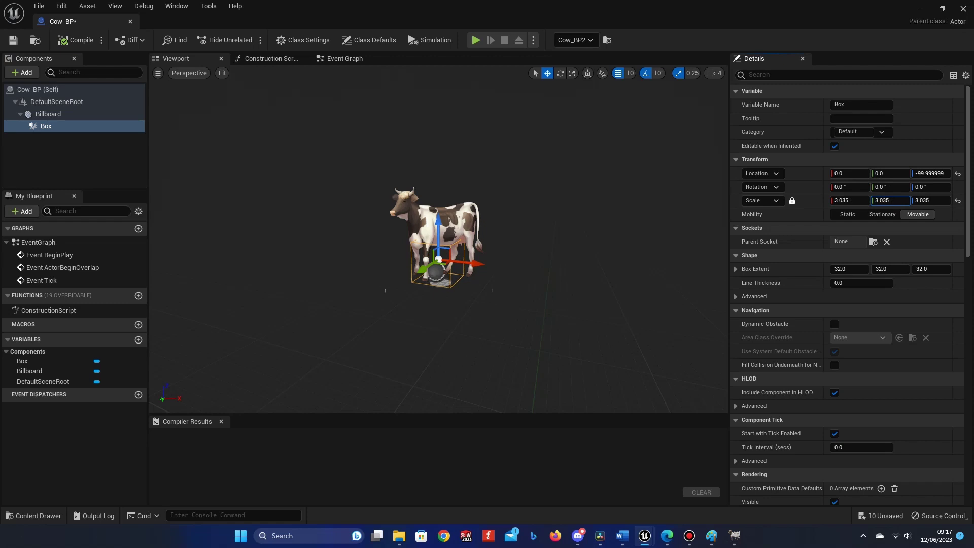
left_click(793, 201)
left_click_drag(849, 204, 962, 202)
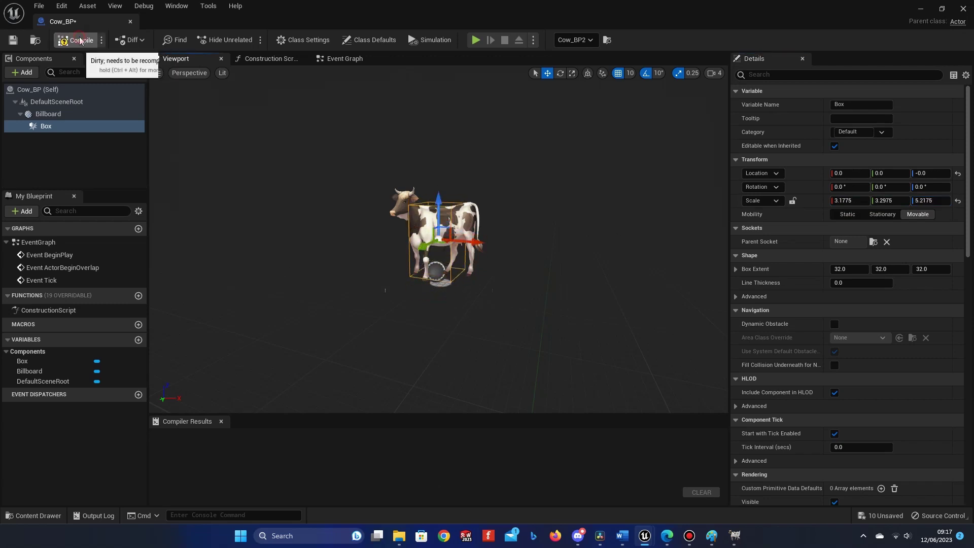
left_click(965, 12)
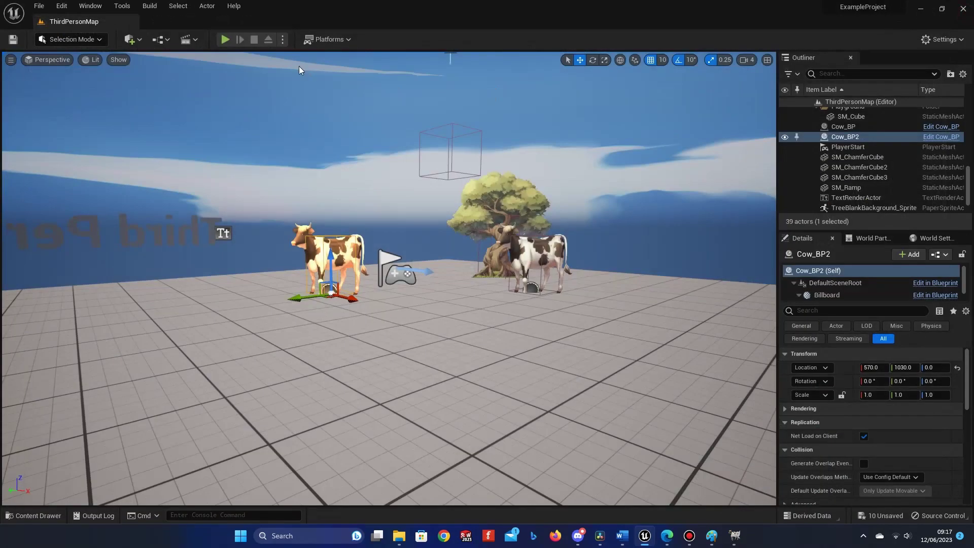
- Play-test the resized cow collision by running into and jumping near the cows and the tree, then stop the session
left_click(224, 40)
left_click(406, 230)
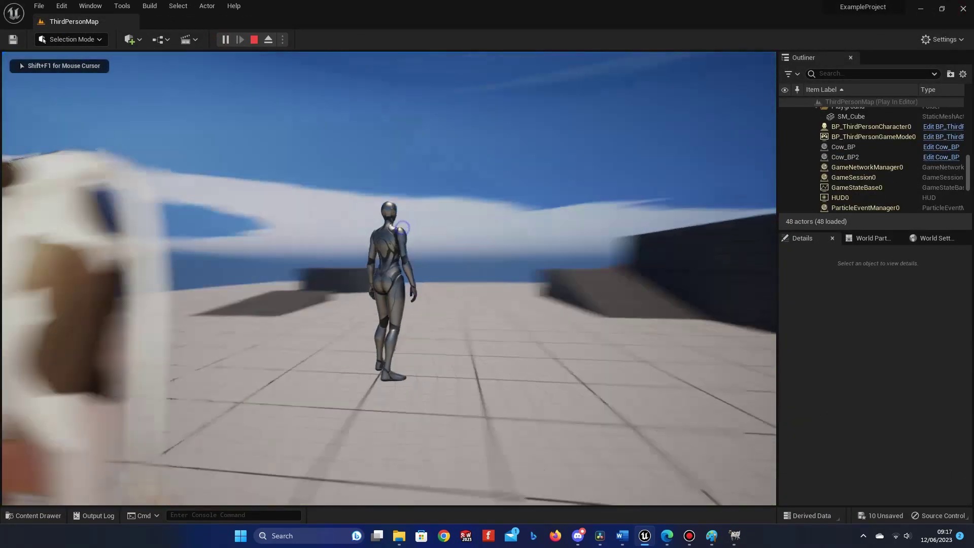
key("w")
key("a")
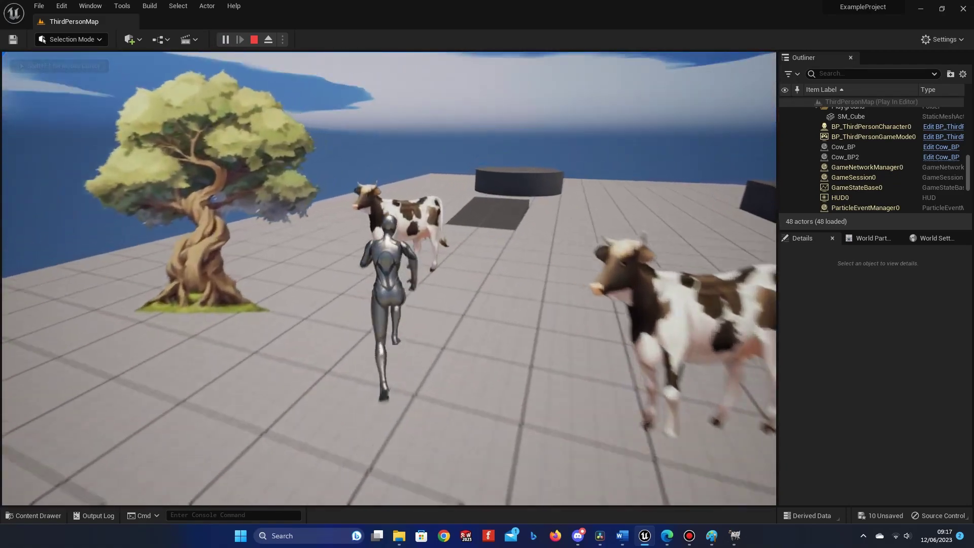
key("space")
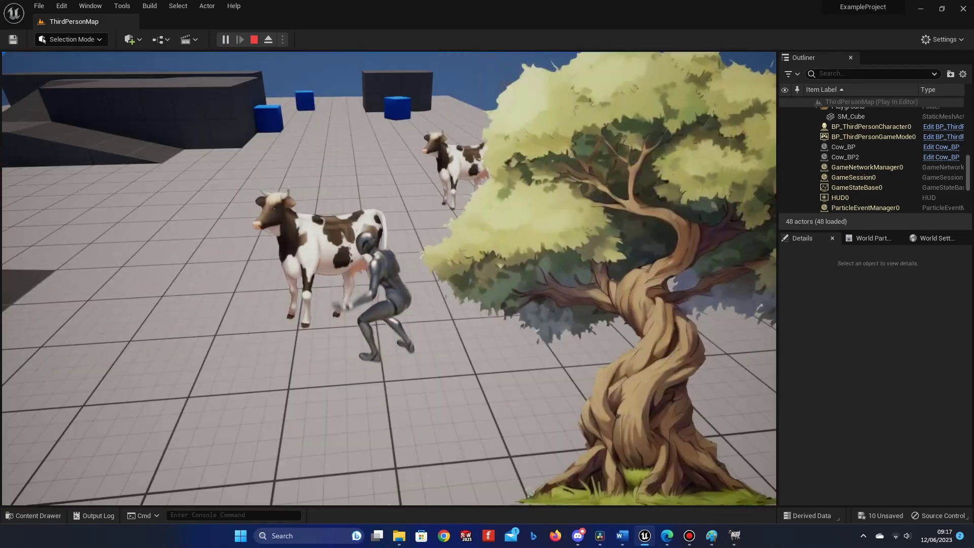
key("space")
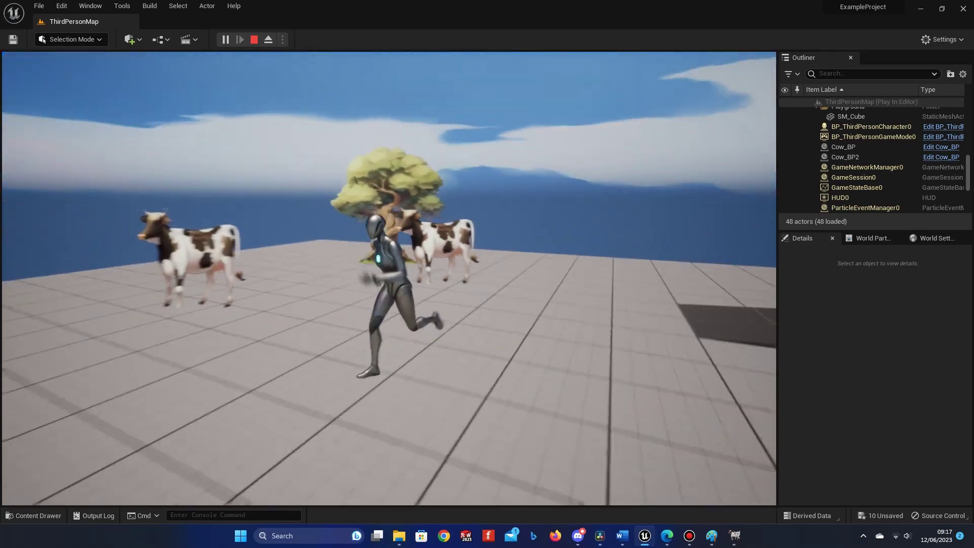
key("w")
key("a")
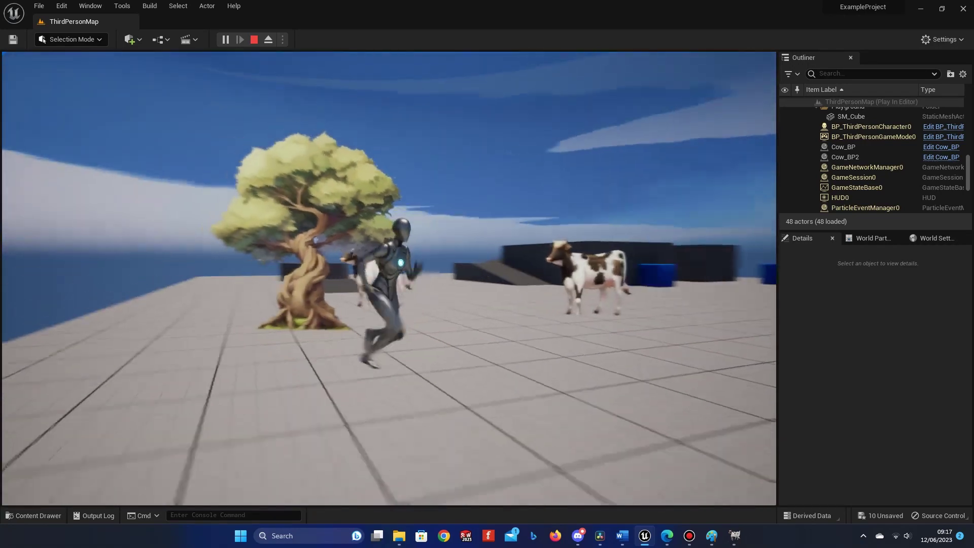
key("Escape")
- In BP_ThirdPersonCharacter's Event Graph, delete the Up/Down Add Controller Pitch Input node with its comment, compile, and return to the level editor
key("ctrl+space")
type("third")
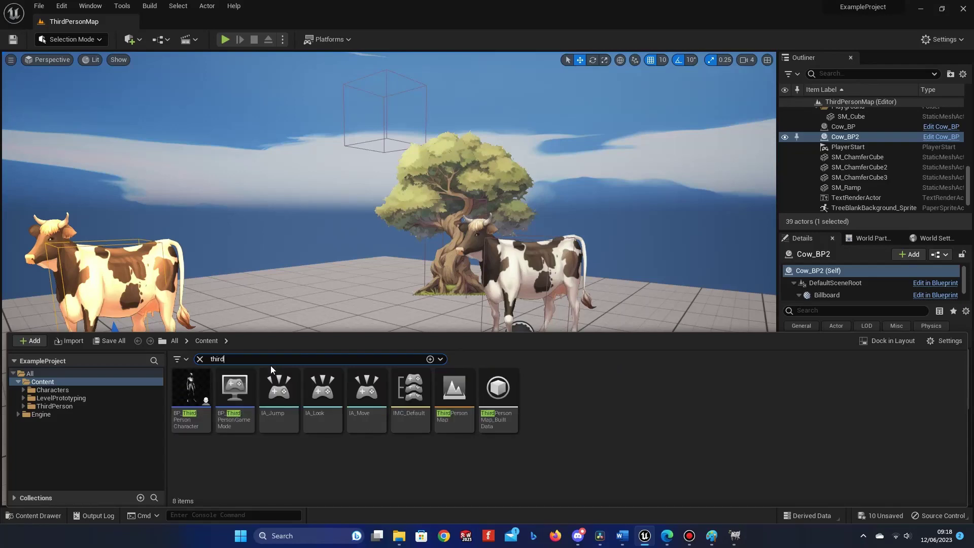
double_click(200, 409)
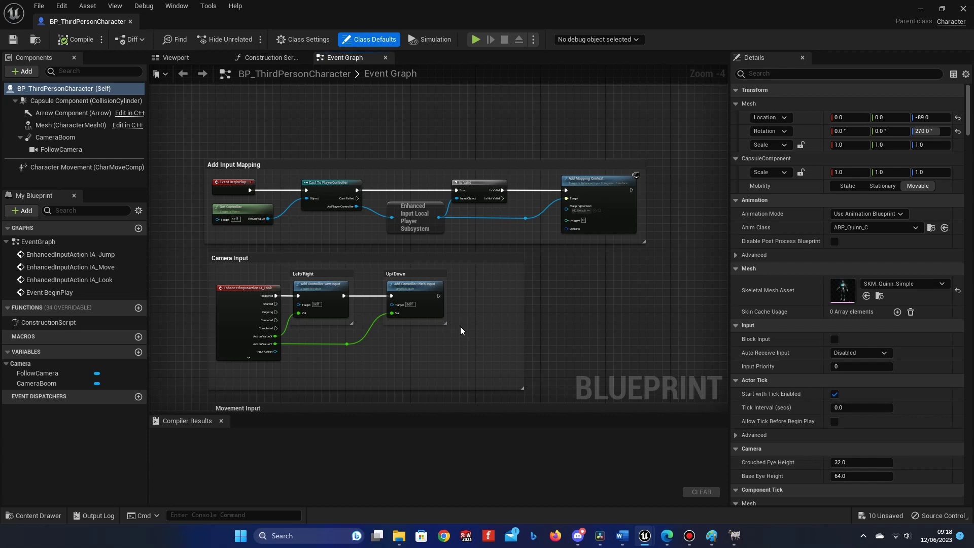
right_click_drag(460, 331, 376, 227)
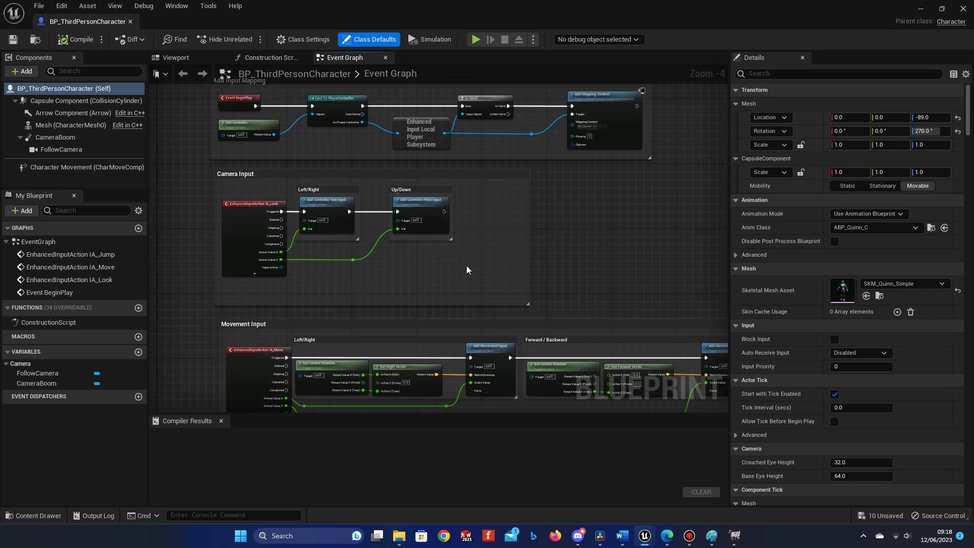
left_click_drag(467, 260, 397, 193)
key("Delete")
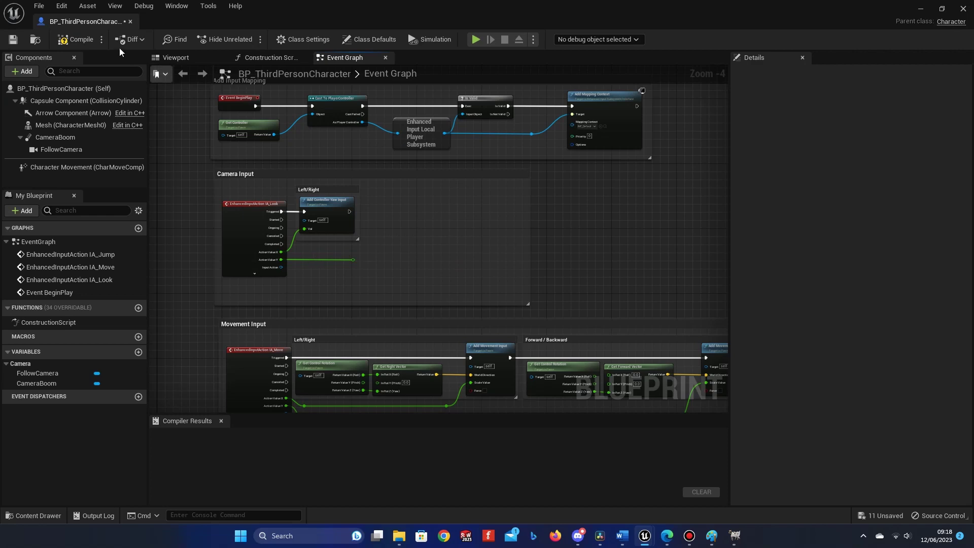
left_click(921, 9)
- Play-test the character's horizontal-only camera by turning, running and jumping around the cows, then stop the session
left_click(226, 39)
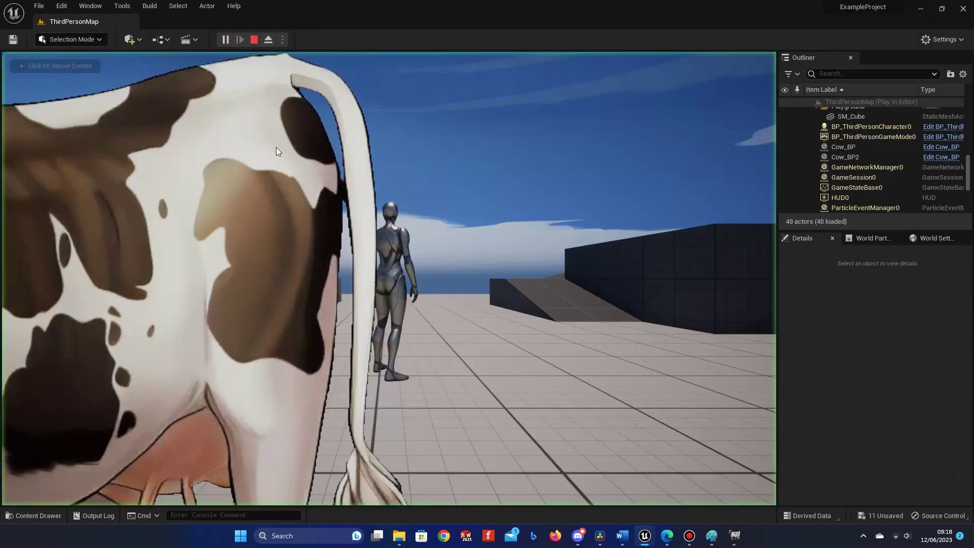
key("w")
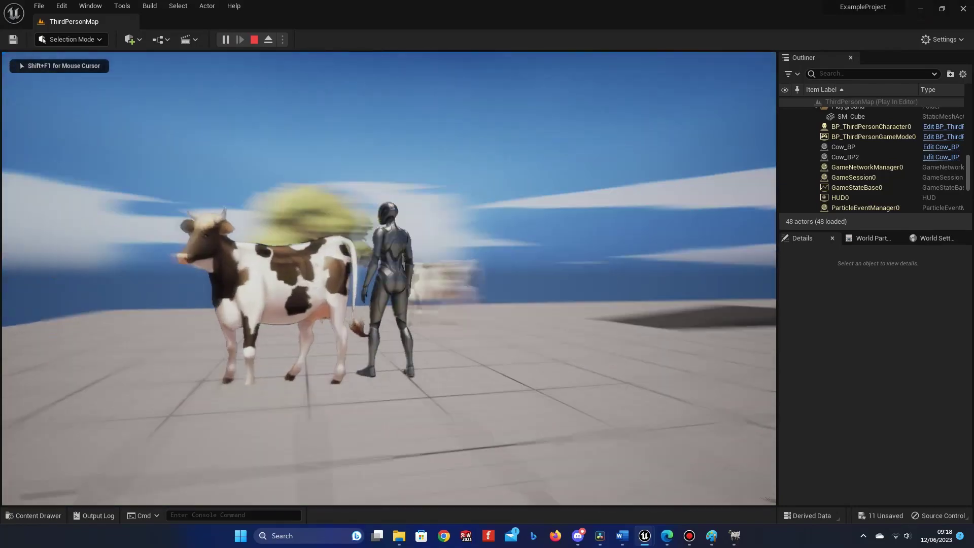
key("s")
key("d")
key("w")
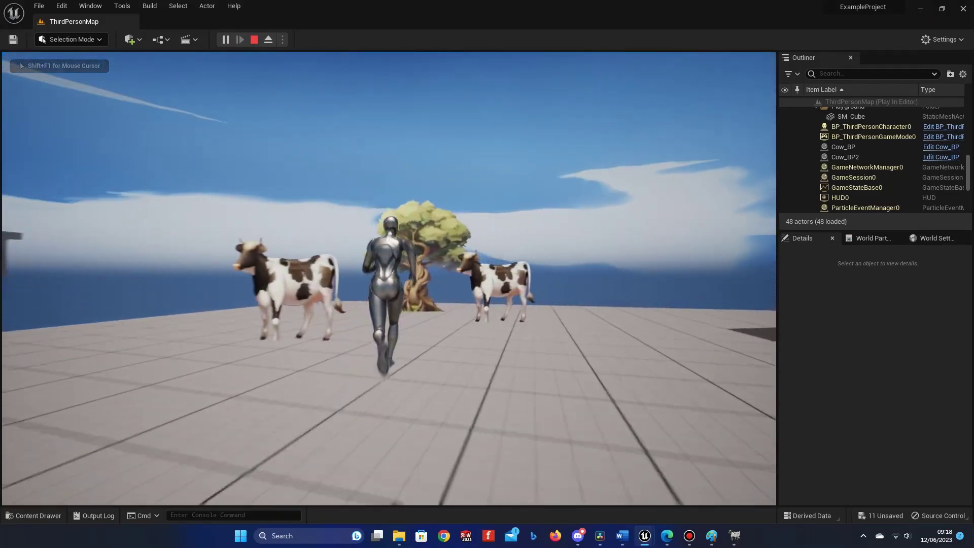
key("s")
key("space")
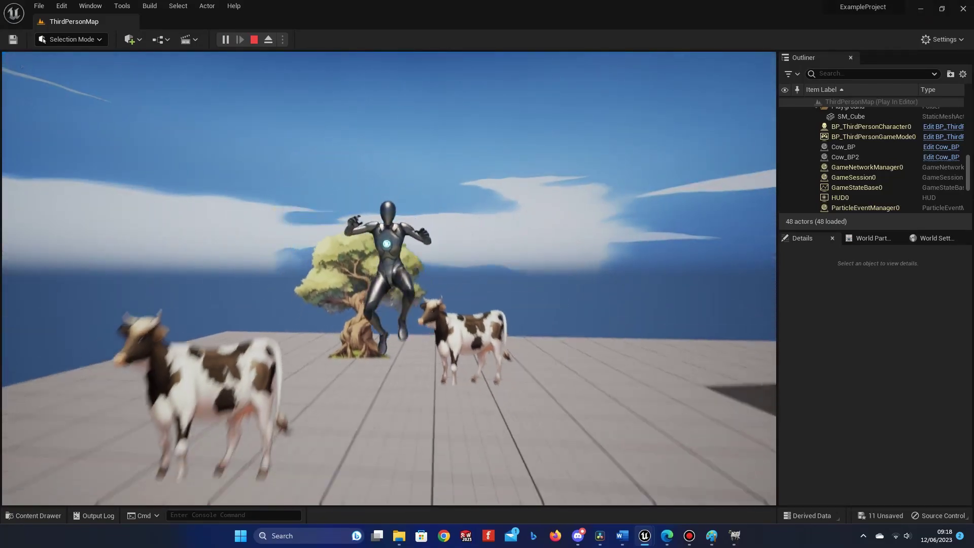
key("Escape")
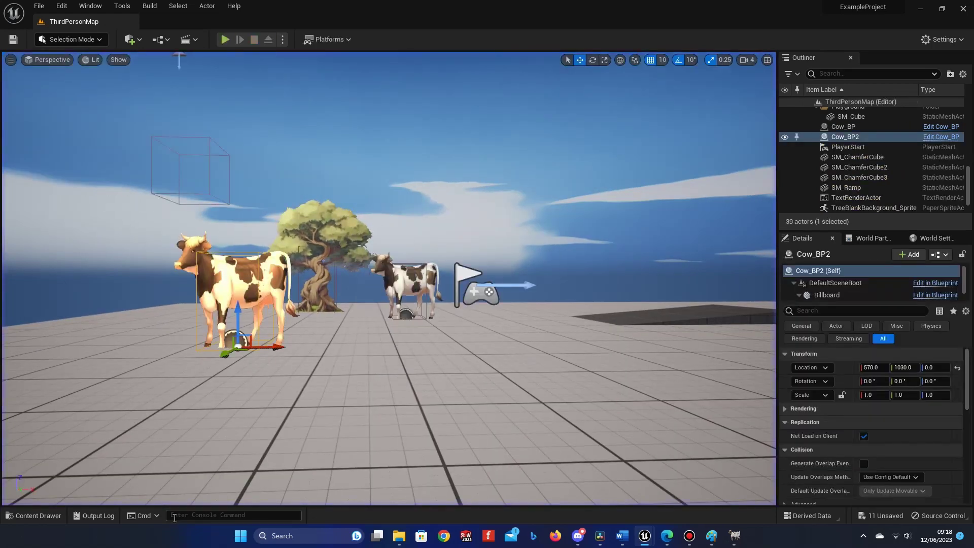
- In BP_ThirdPersonCharacter's viewport, raise the FollowCamera slightly along Z and return to the level editor
left_click(38, 519)
double_click(192, 401)
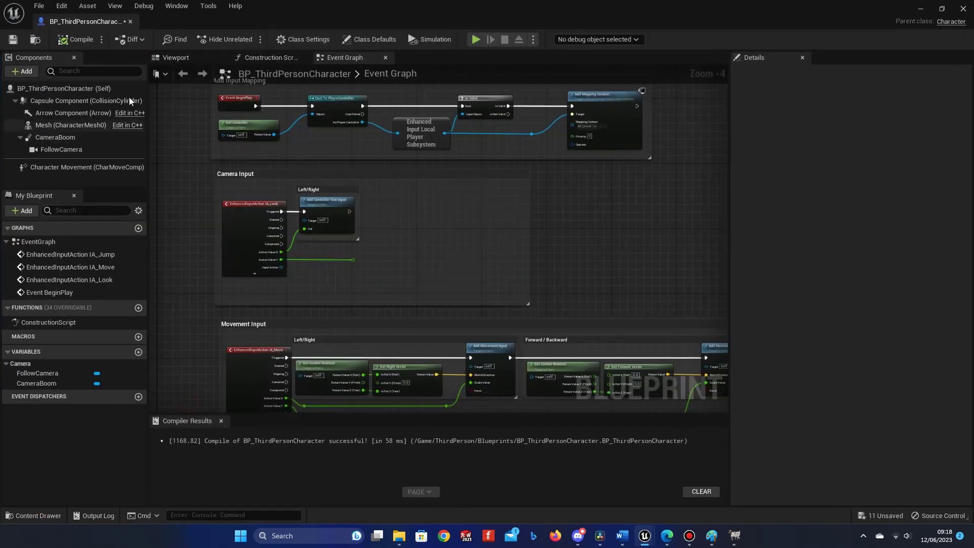
left_click(274, 58)
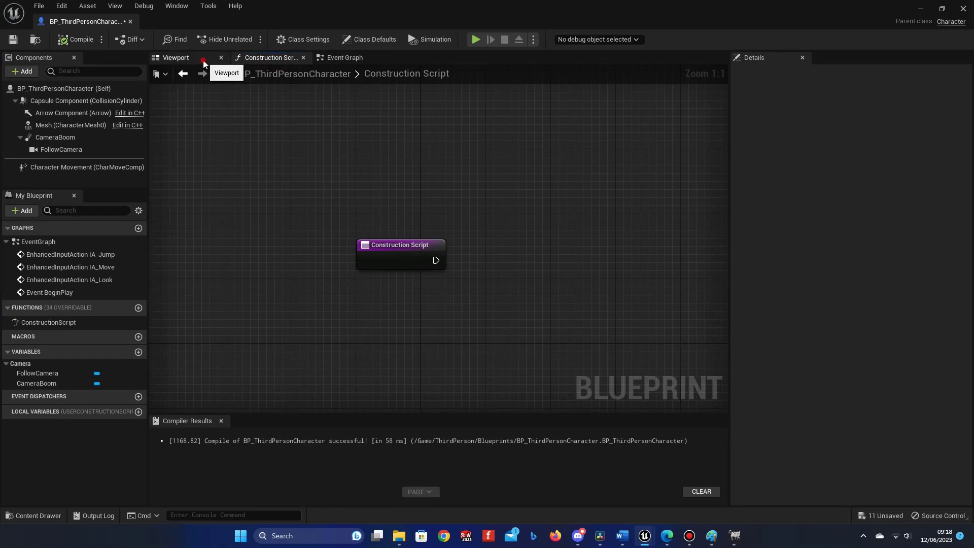
left_click(213, 58)
left_click(215, 216)
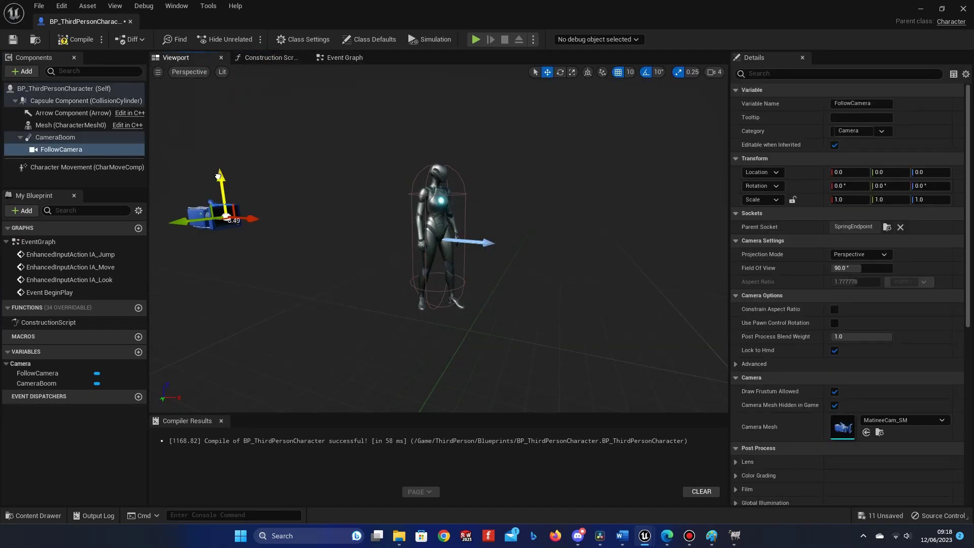
left_click(921, 8)
- Play-test the raised follow camera by running, turning and jumping around the cows and the tree, and stop the session
left_click(225, 39)
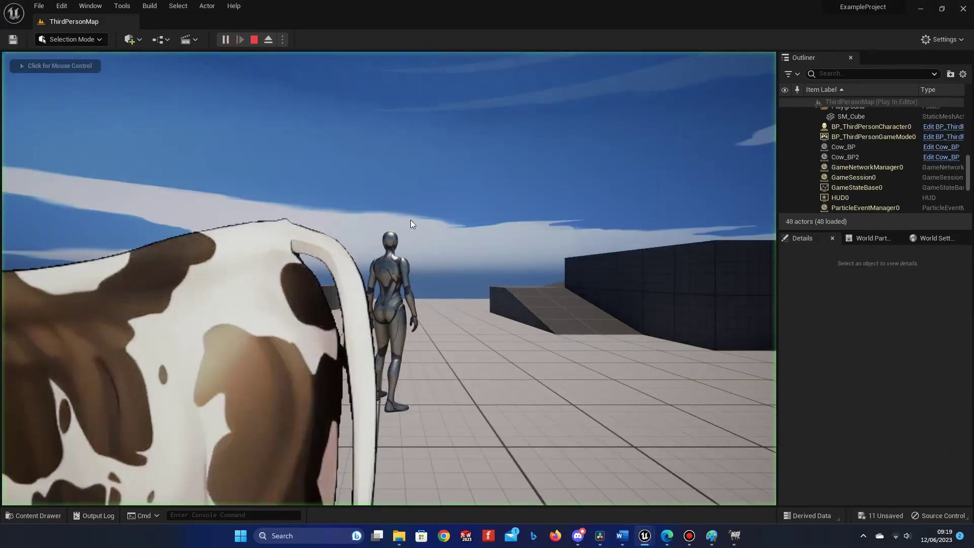
key("space")
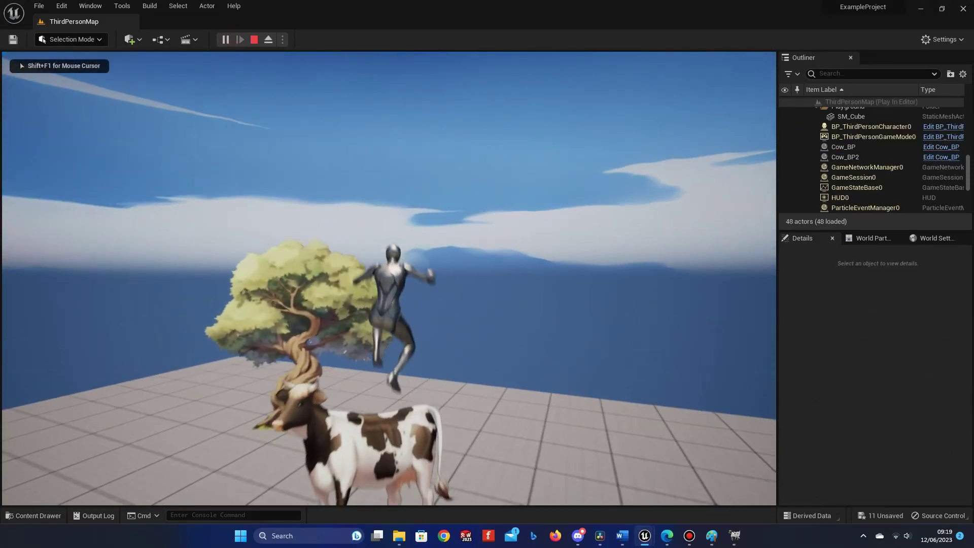
key("s")
key("a")
key("space")
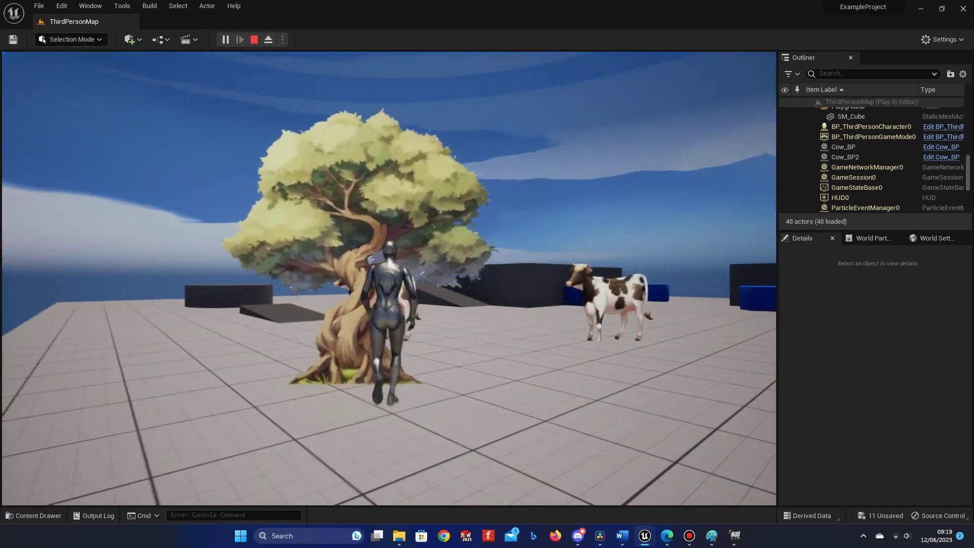
key("d")
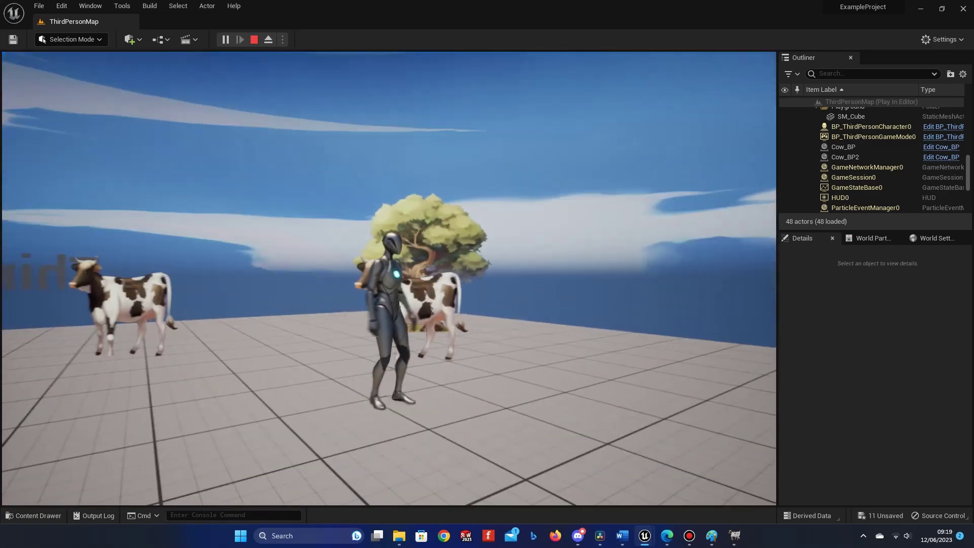
key("space")
key("a")
key("a")
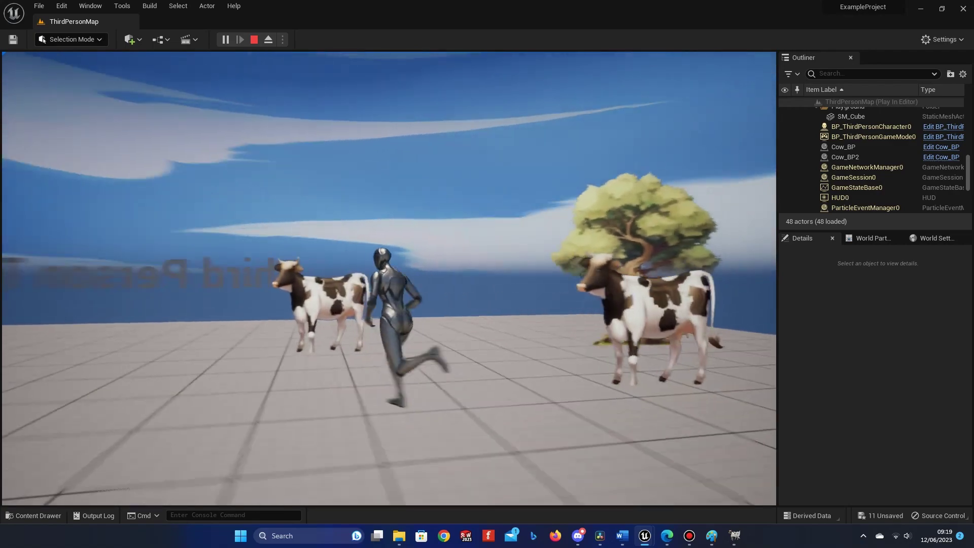
key("space")
key("a")
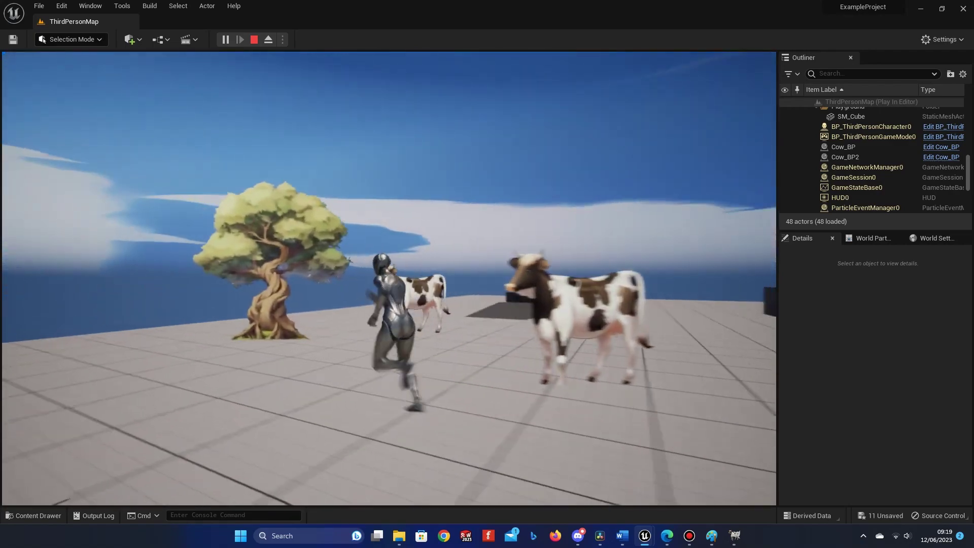
key("Escape")
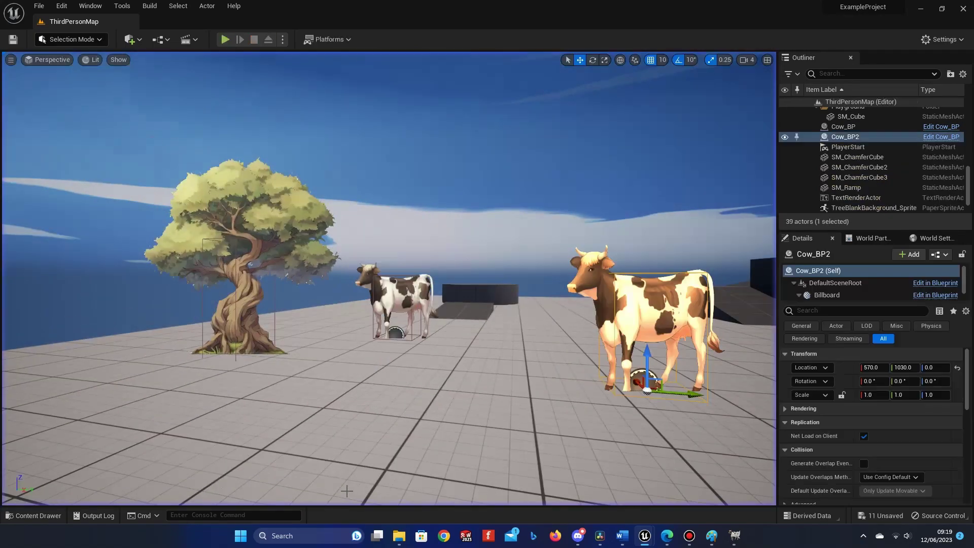
- Open the Cow_BP blueprint, inspect the event nodes in its Event Graph, and return to the level editor
left_click(36, 516)
left_click(408, 300)
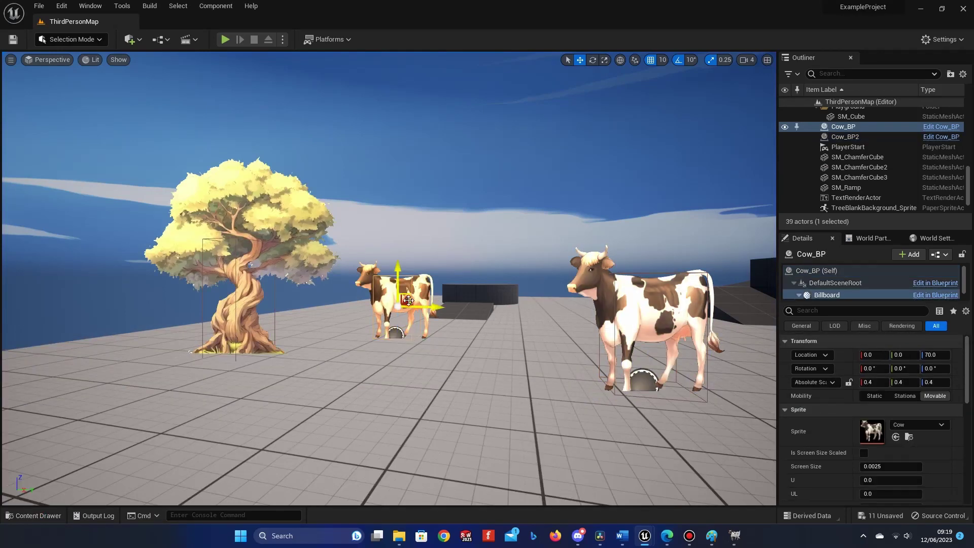
left_click(660, 308)
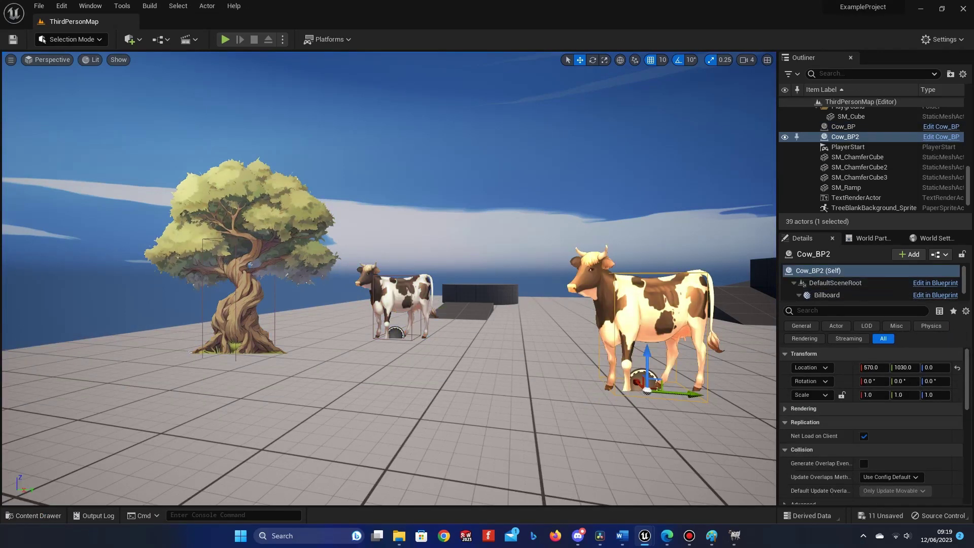
right_click(660, 309)
left_click(709, 56)
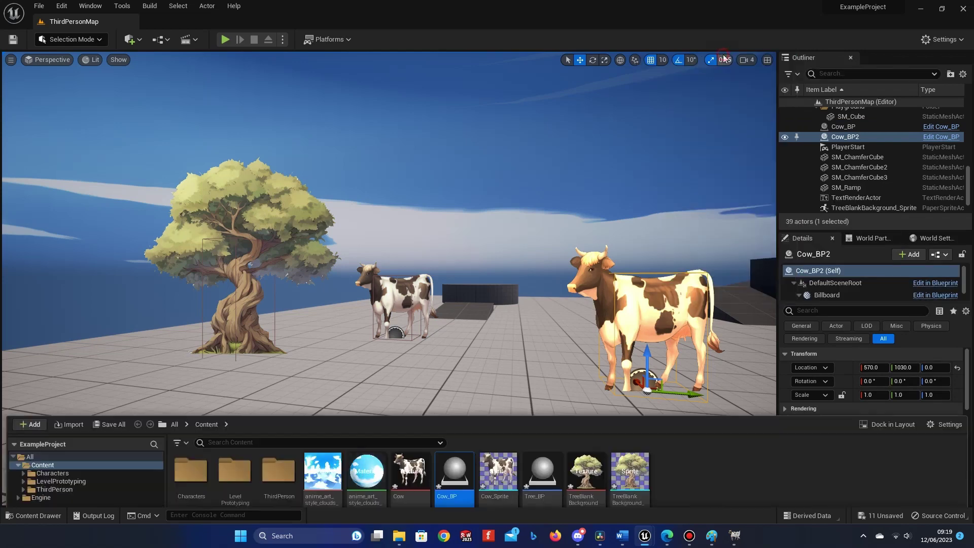
double_click(461, 403)
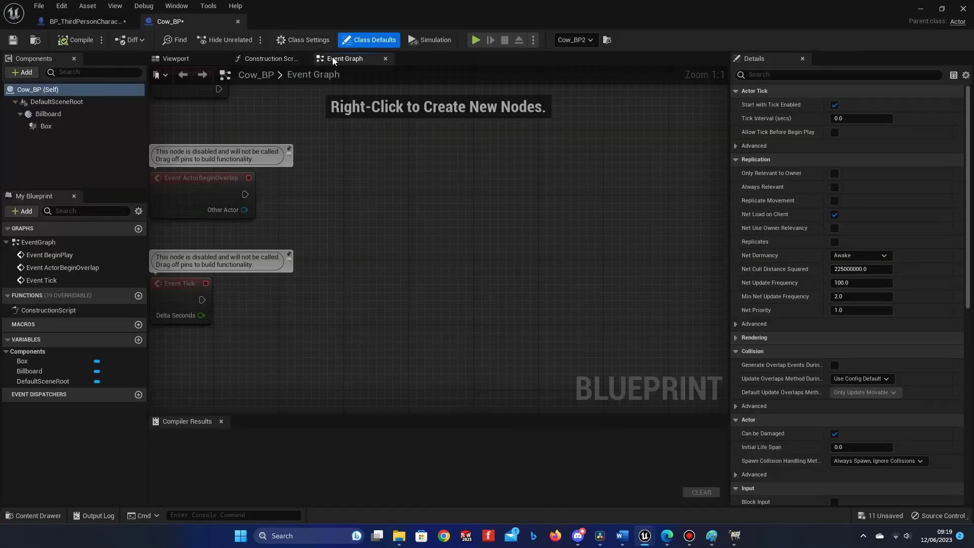
right_click_drag(325, 152, 493, 331)
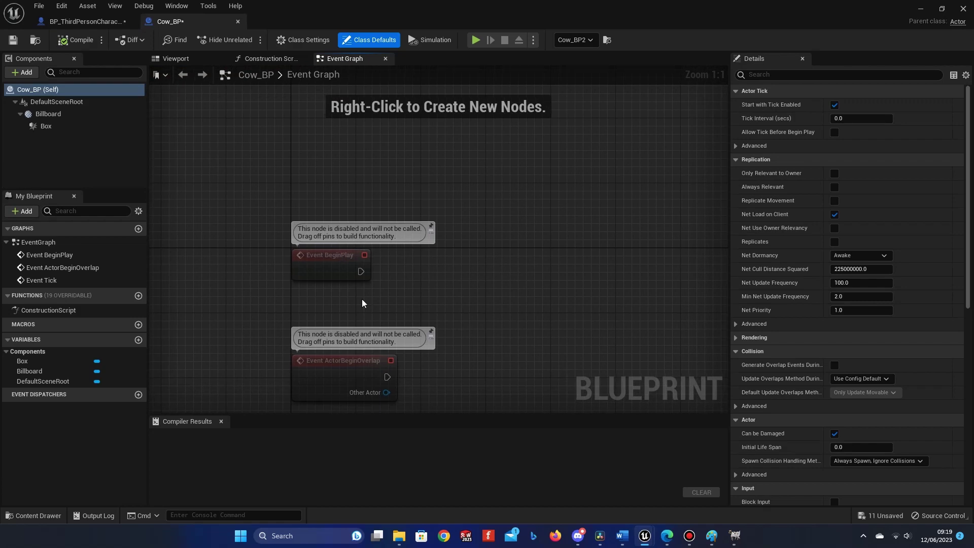
right_click_drag(511, 290, 413, 192)
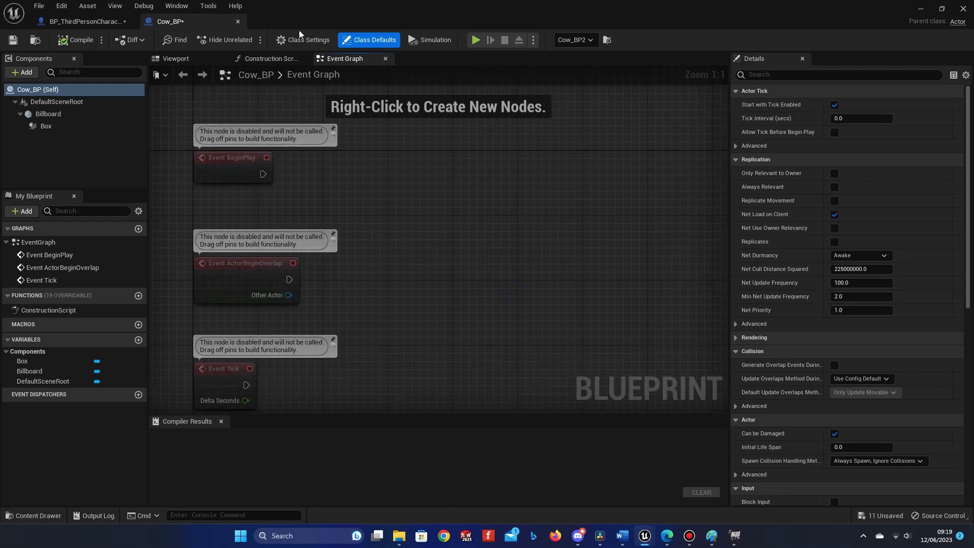
left_click(963, 9)
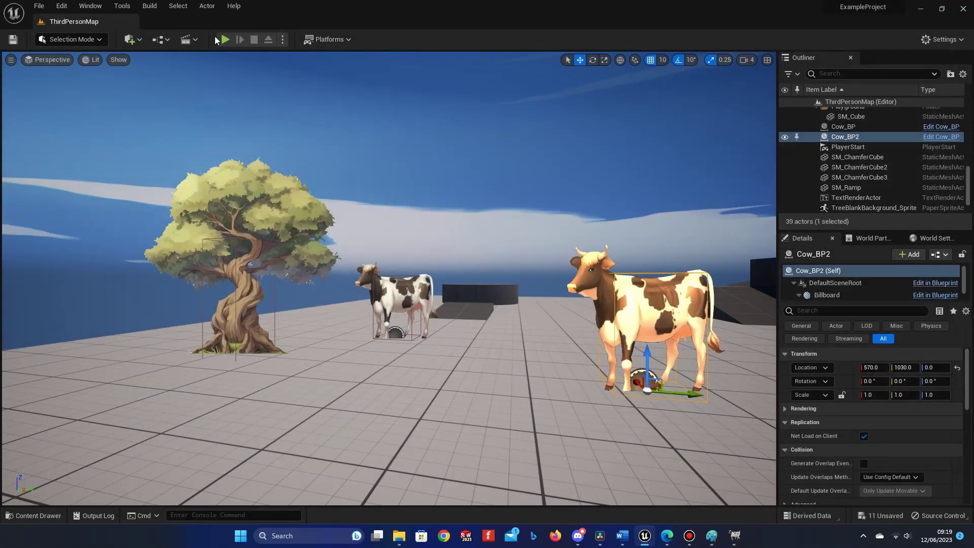
- Play-test the cow collision by jumping onto a cow's back, leaping off and running past the tree
left_click(223, 40)
key("w")
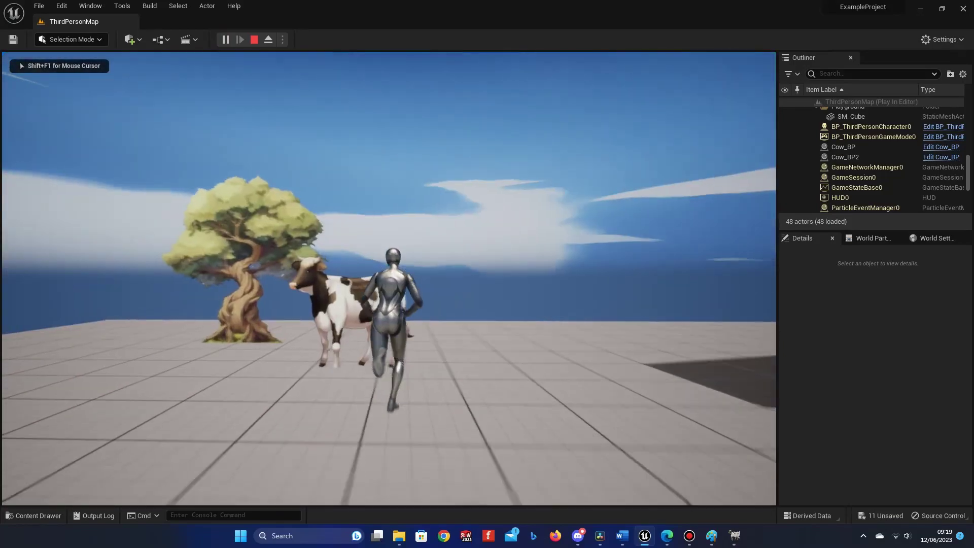
key("space")
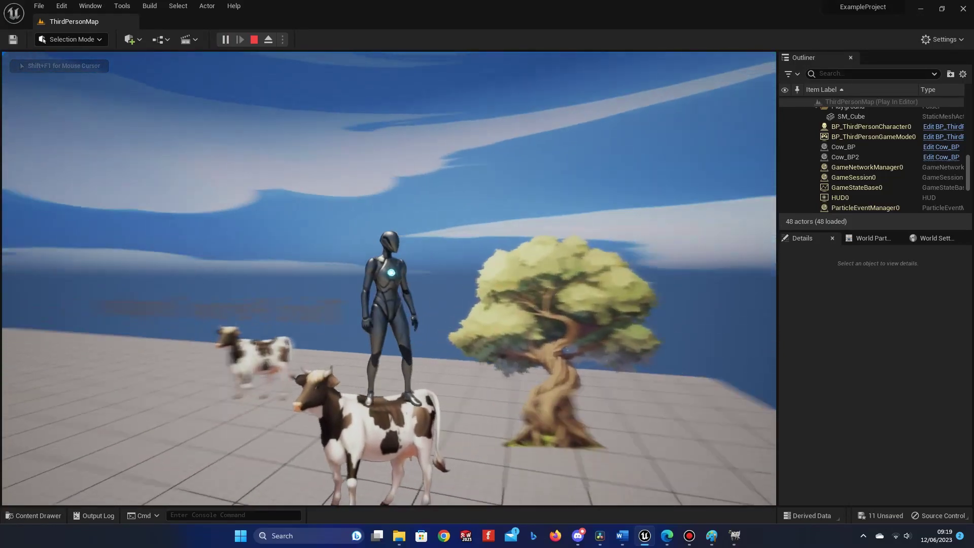
key("w")
key("space")
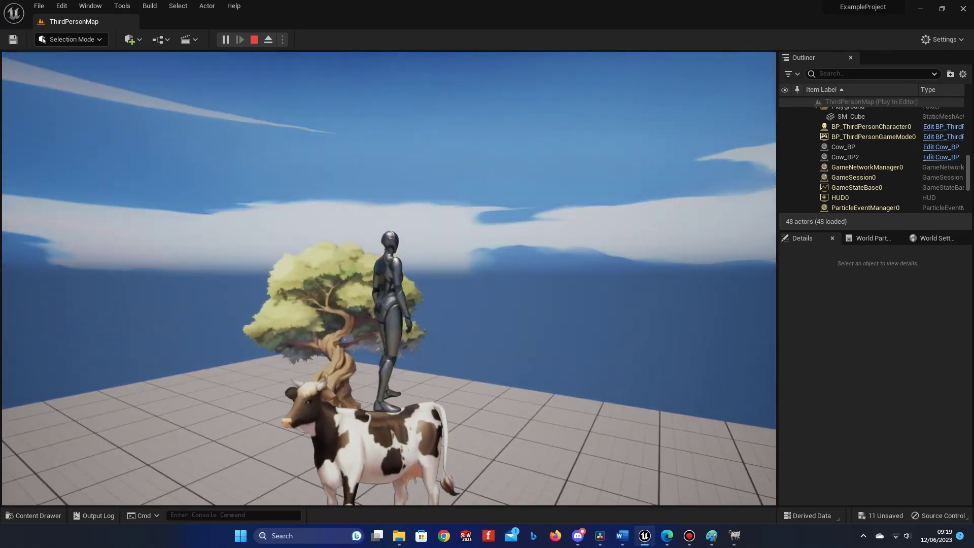
key("space")
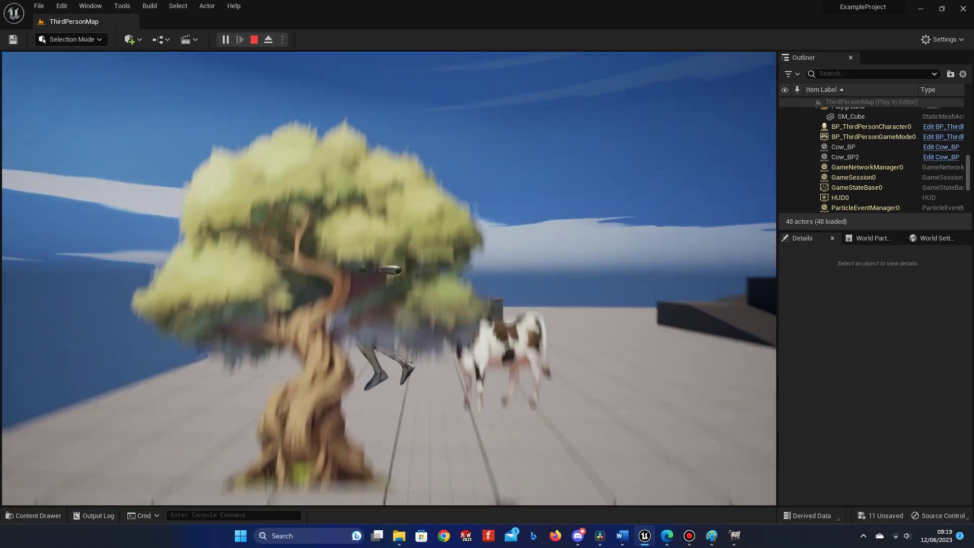
key("s")
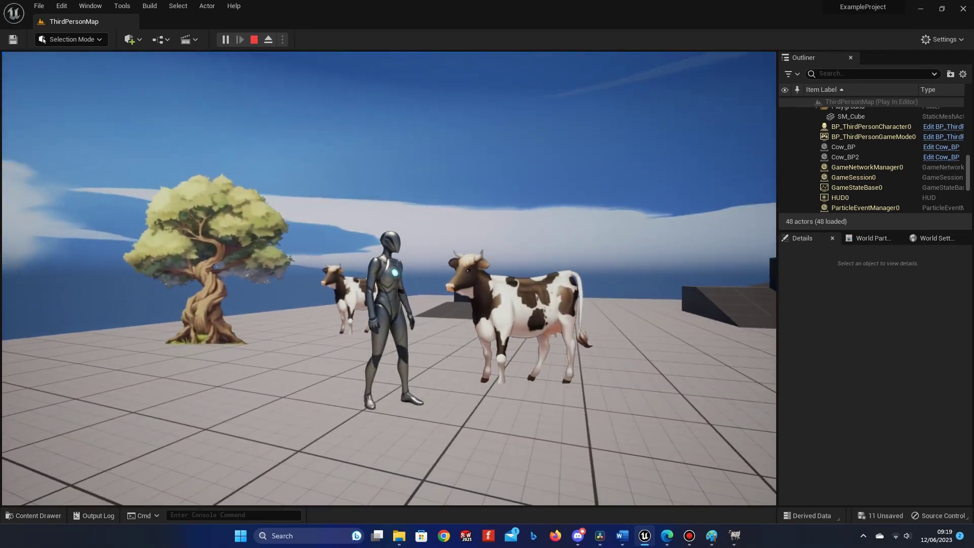